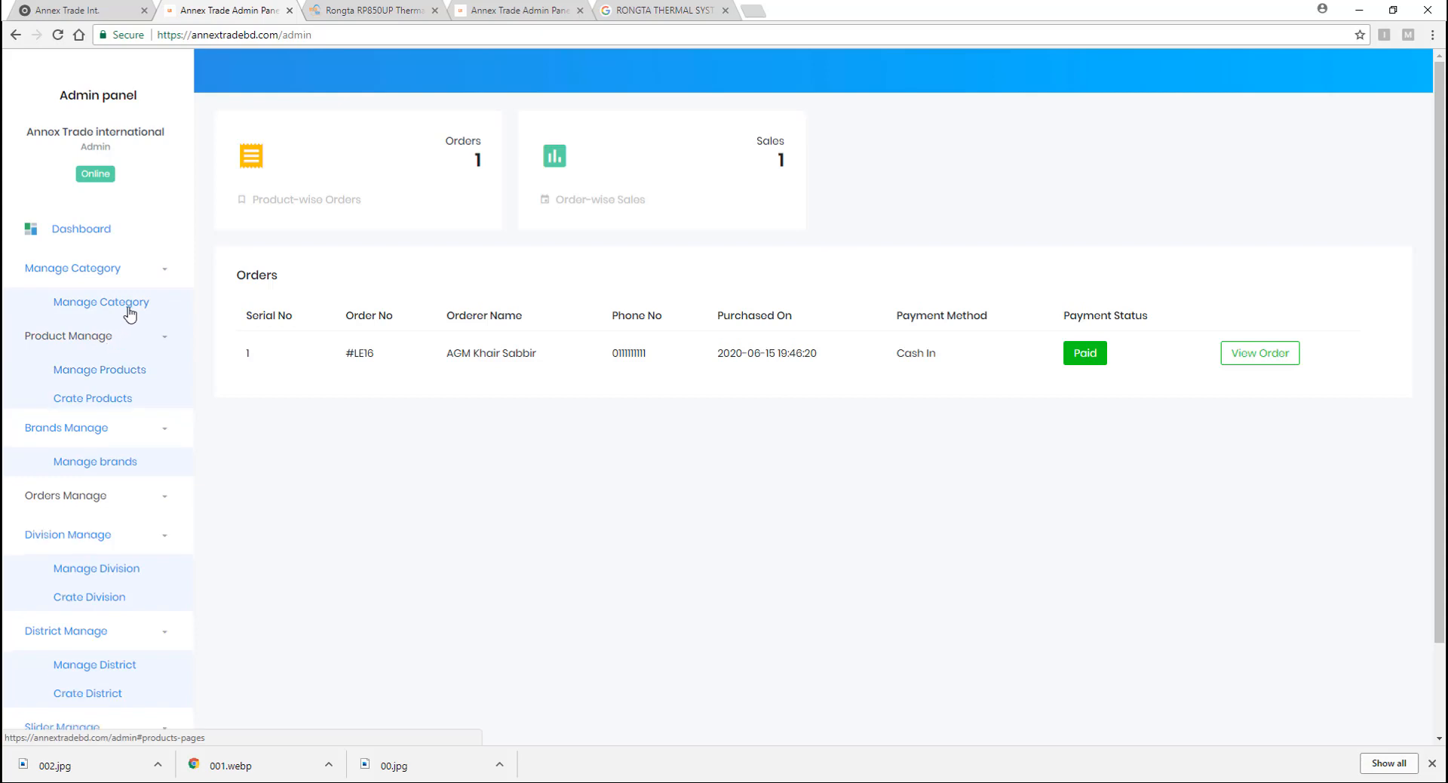
- Open the product management list and look through the existing products
left_click(73, 271)
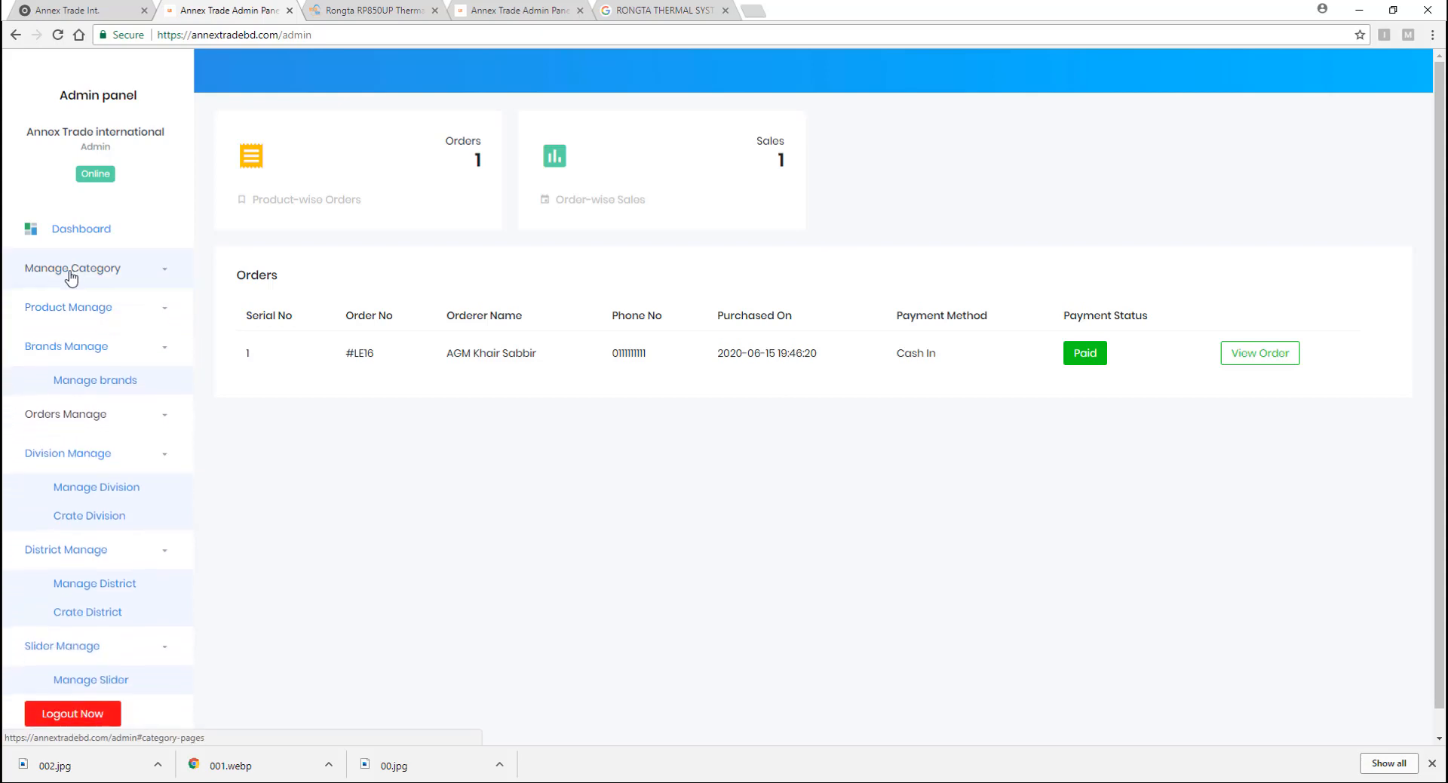
left_click(96, 310)
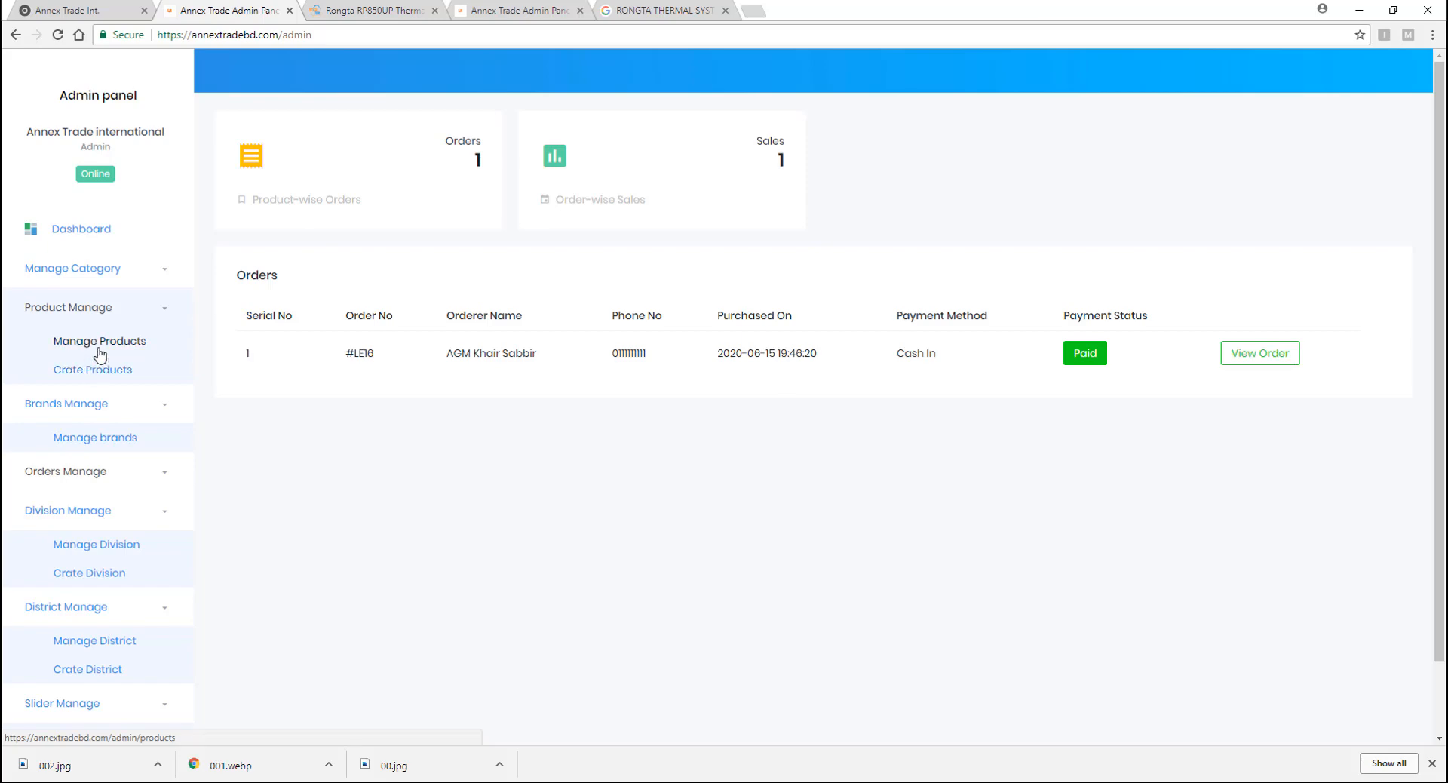
left_click(123, 347)
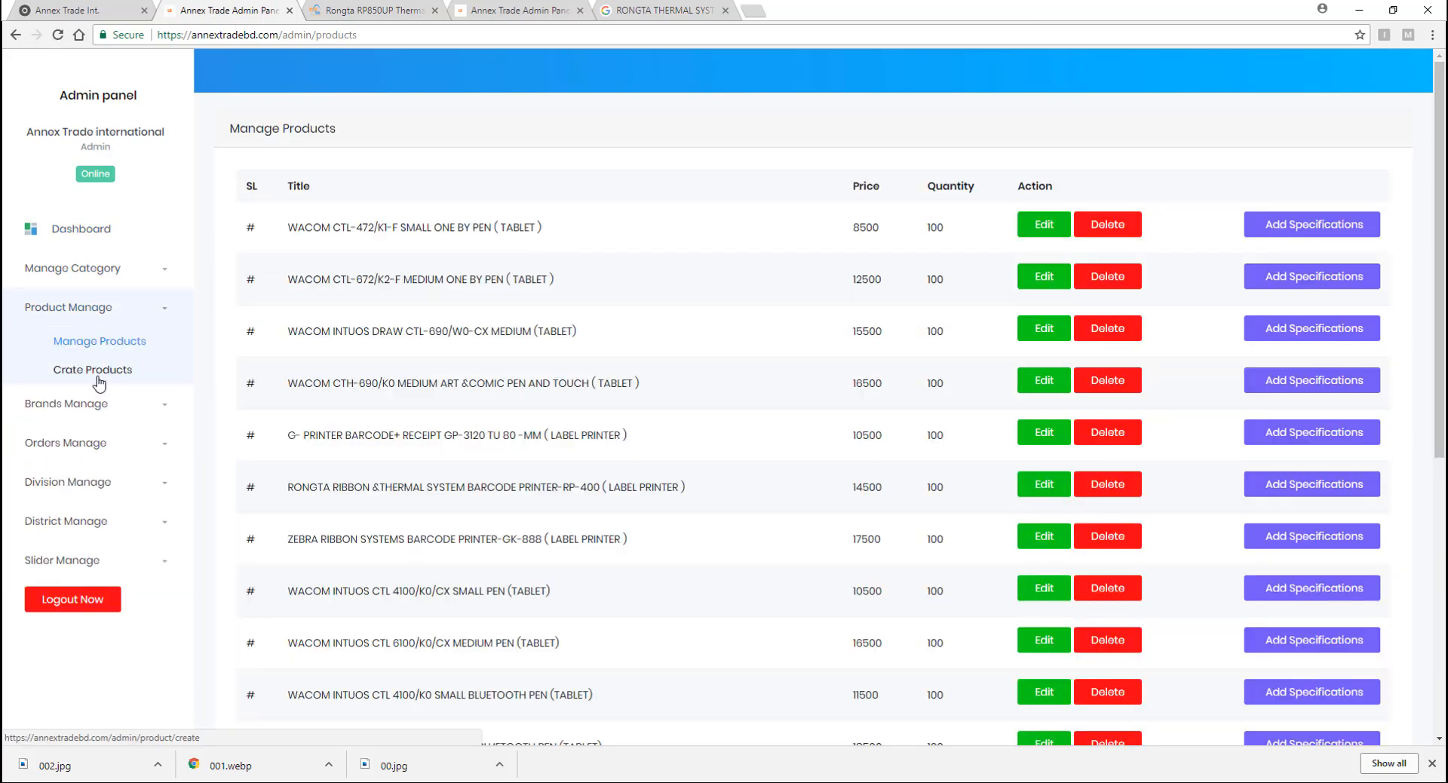
scroll(580, 317, "down", 6)
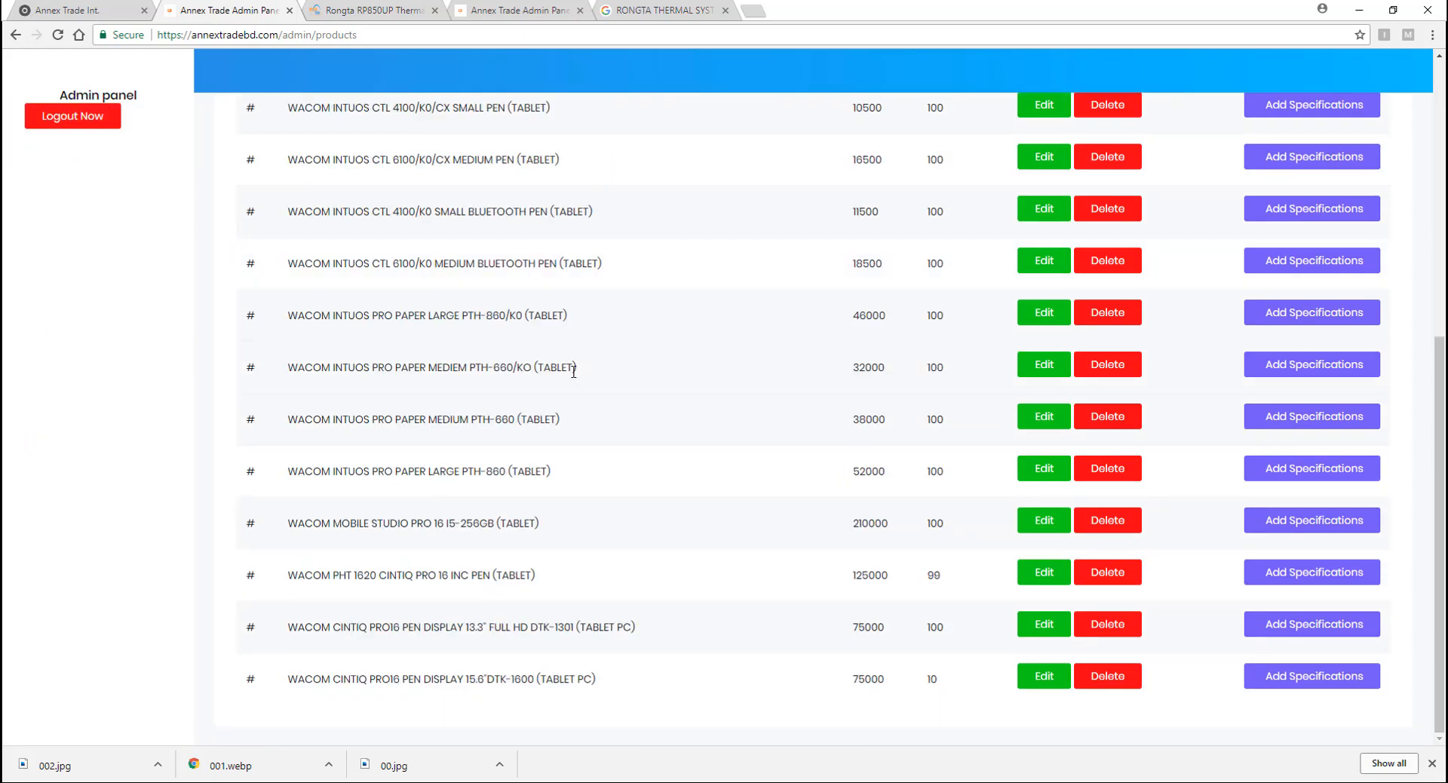
scroll(575, 377, "up", 6)
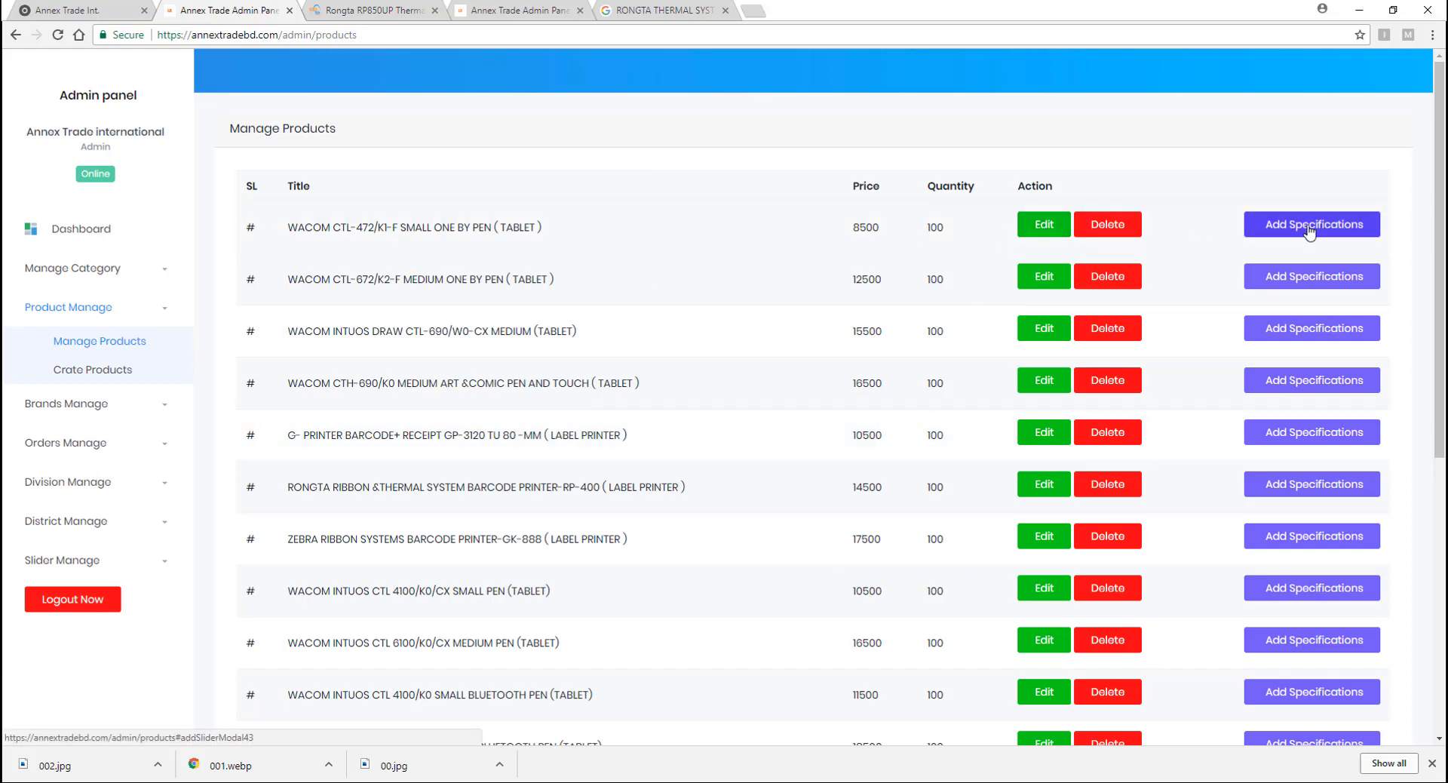
- Open the form for creating a new product and get its title ready for entry
left_click(112, 370)
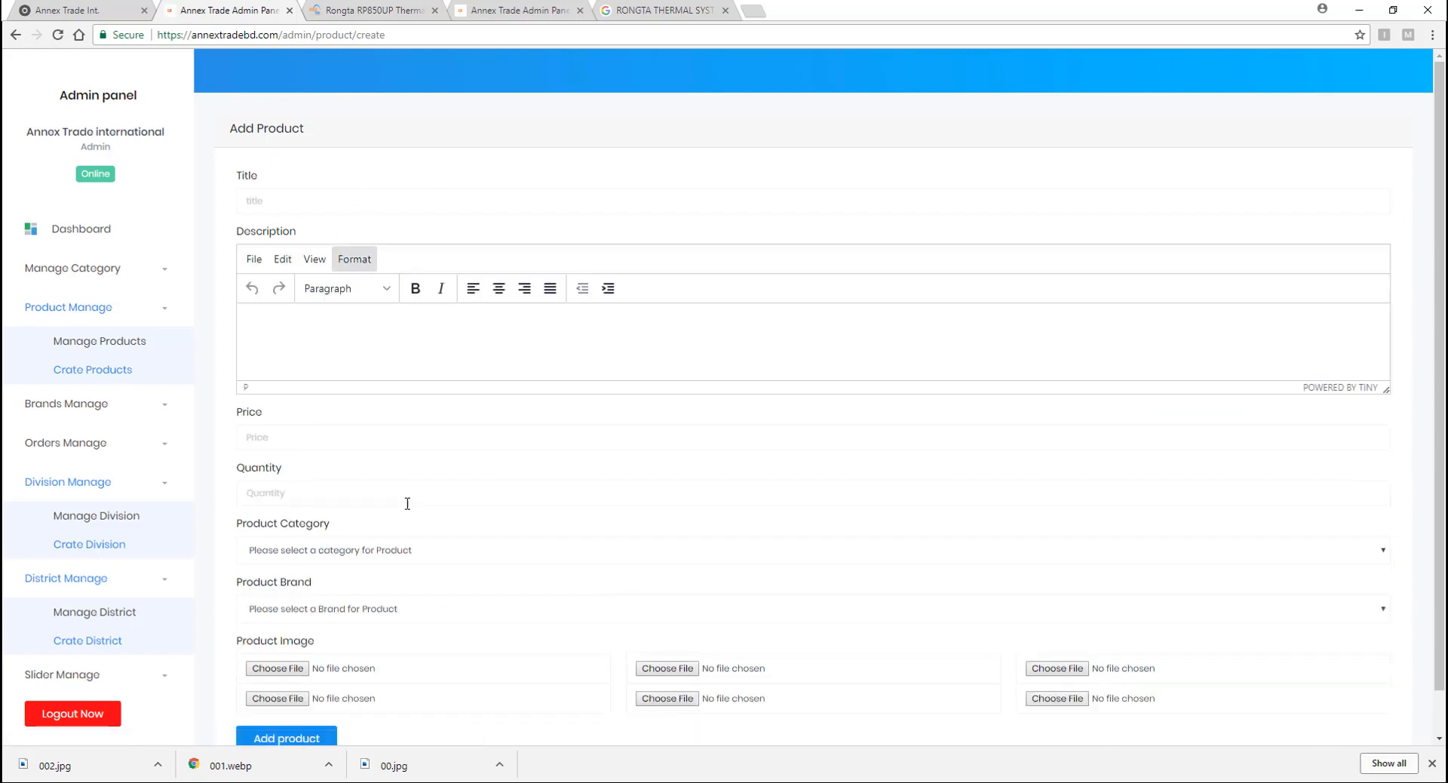
scroll(407, 503, "down", 1)
scroll(557, 446, "up", 1)
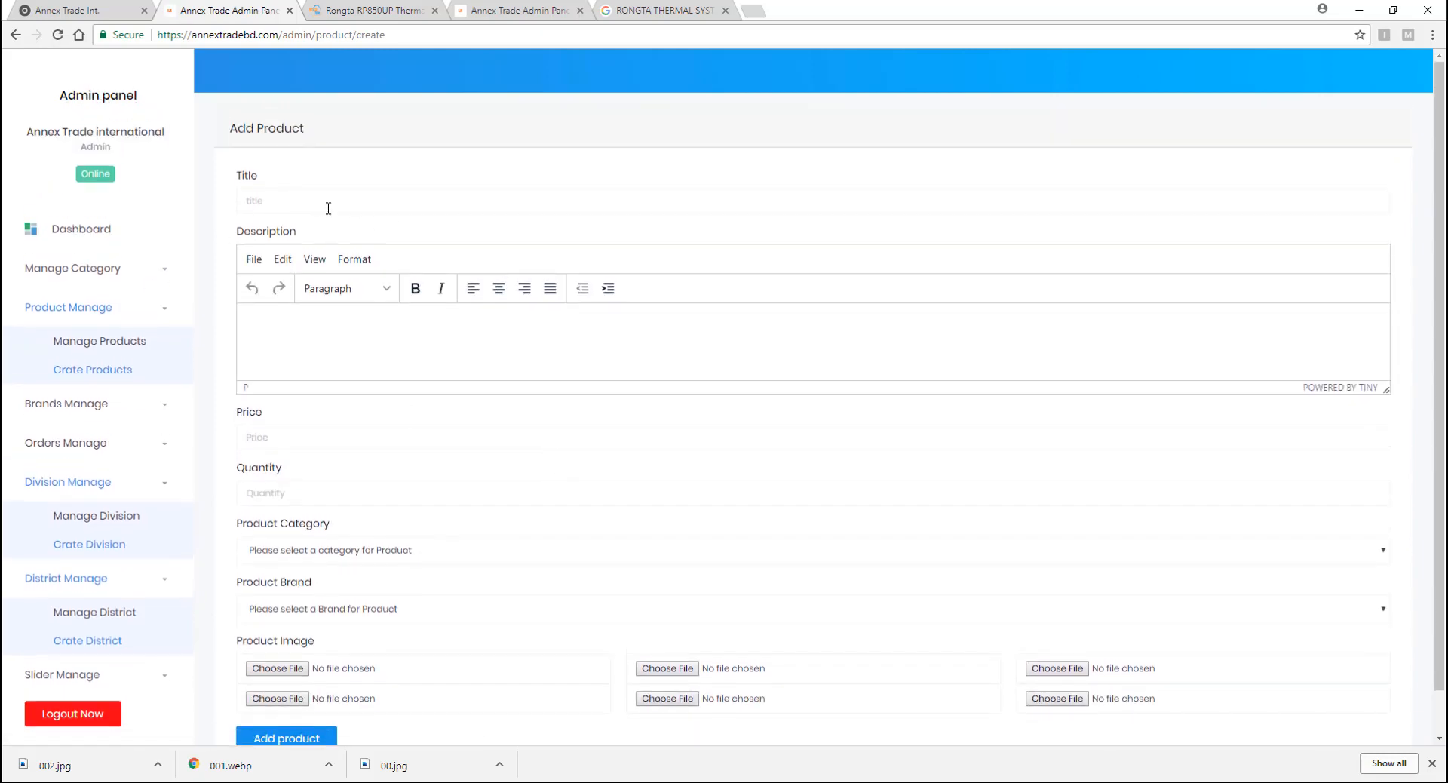
left_click(349, 198)
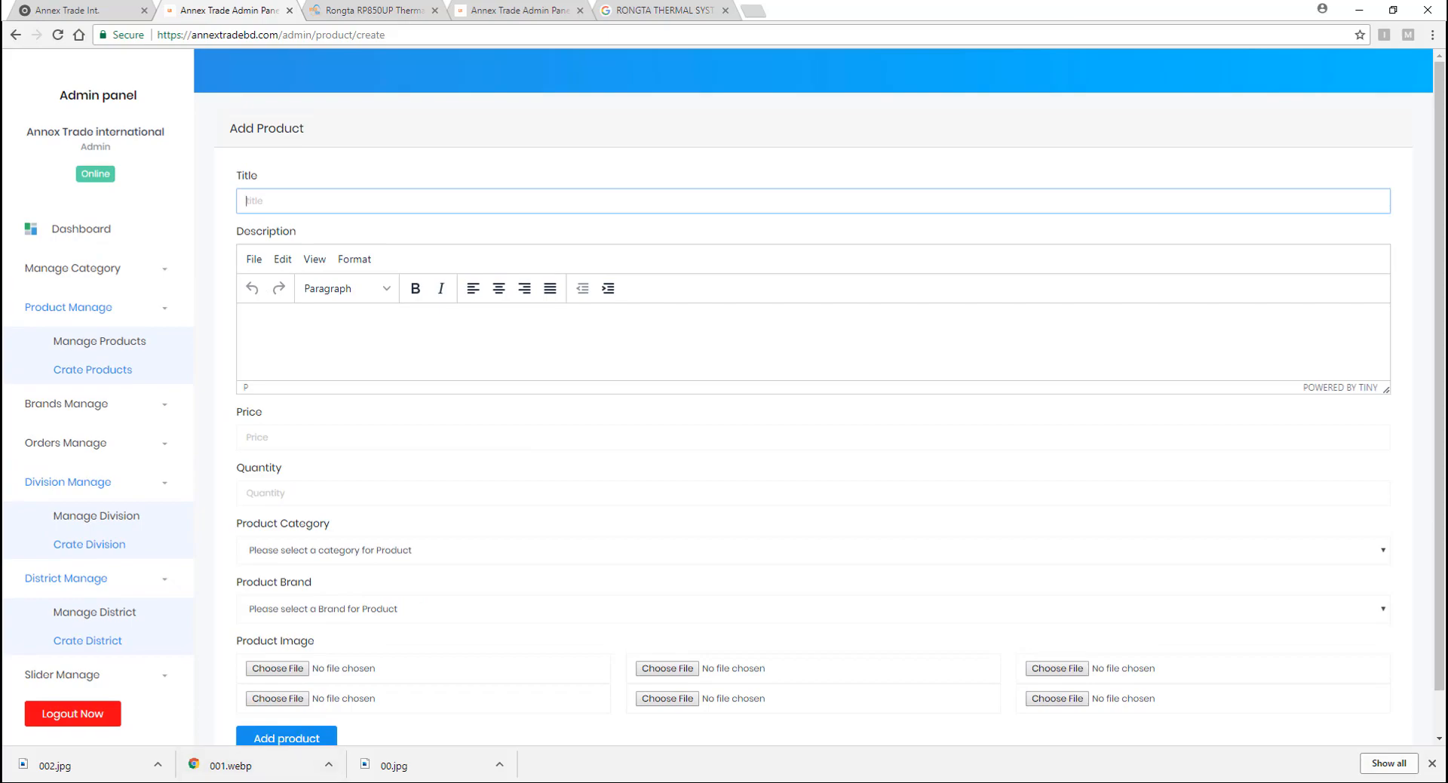
- Switch to the WordPad price list and copy item 04's name, RONGTA THERMAL SYSTEM RP-850 RECEIPT PRINTER-80-MM- AUTO CUTTER
left_click(343, 735)
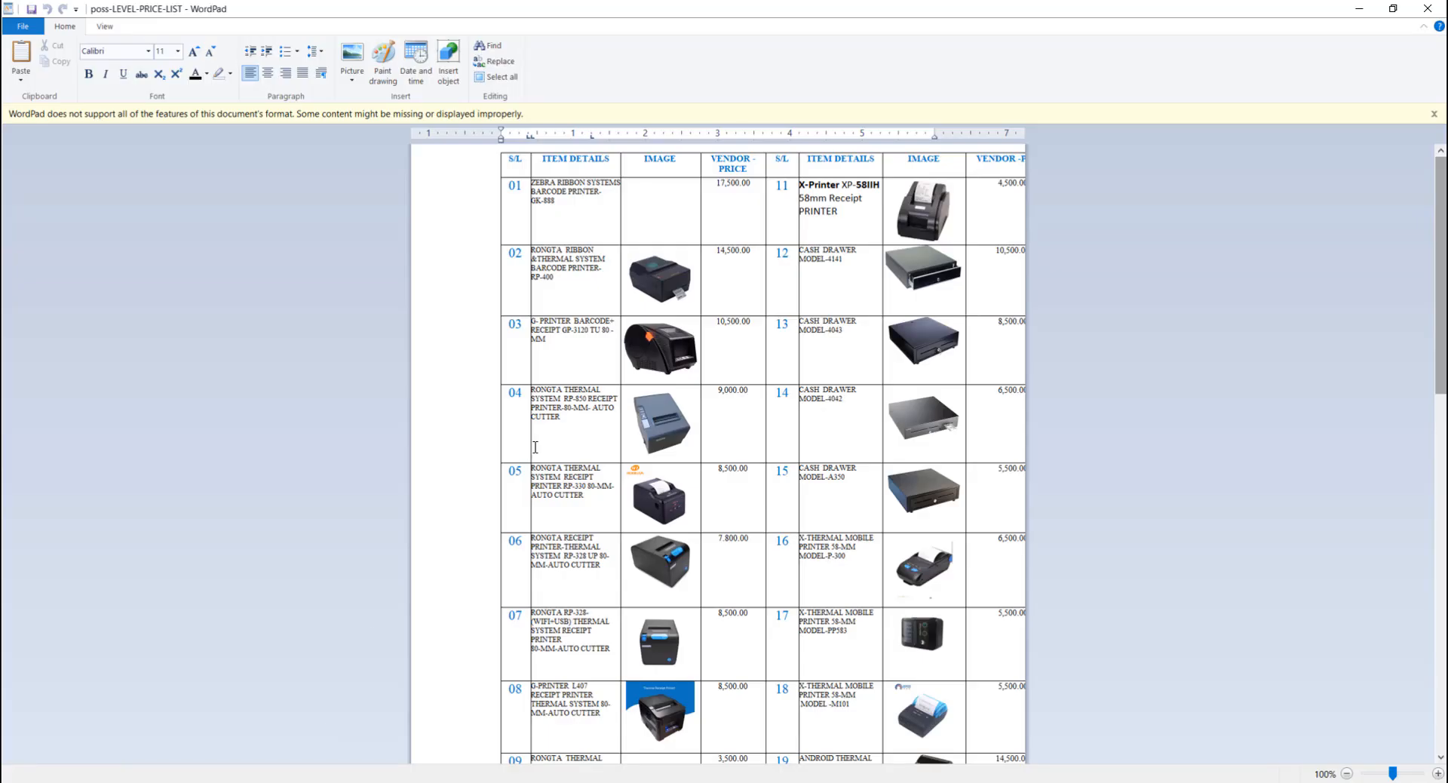
mouse_move(532, 392)
left_mouse_down()
mouse_move(552, 411)
mouse_move(533, 391)
left_mouse_up()
left_click(568, 418)
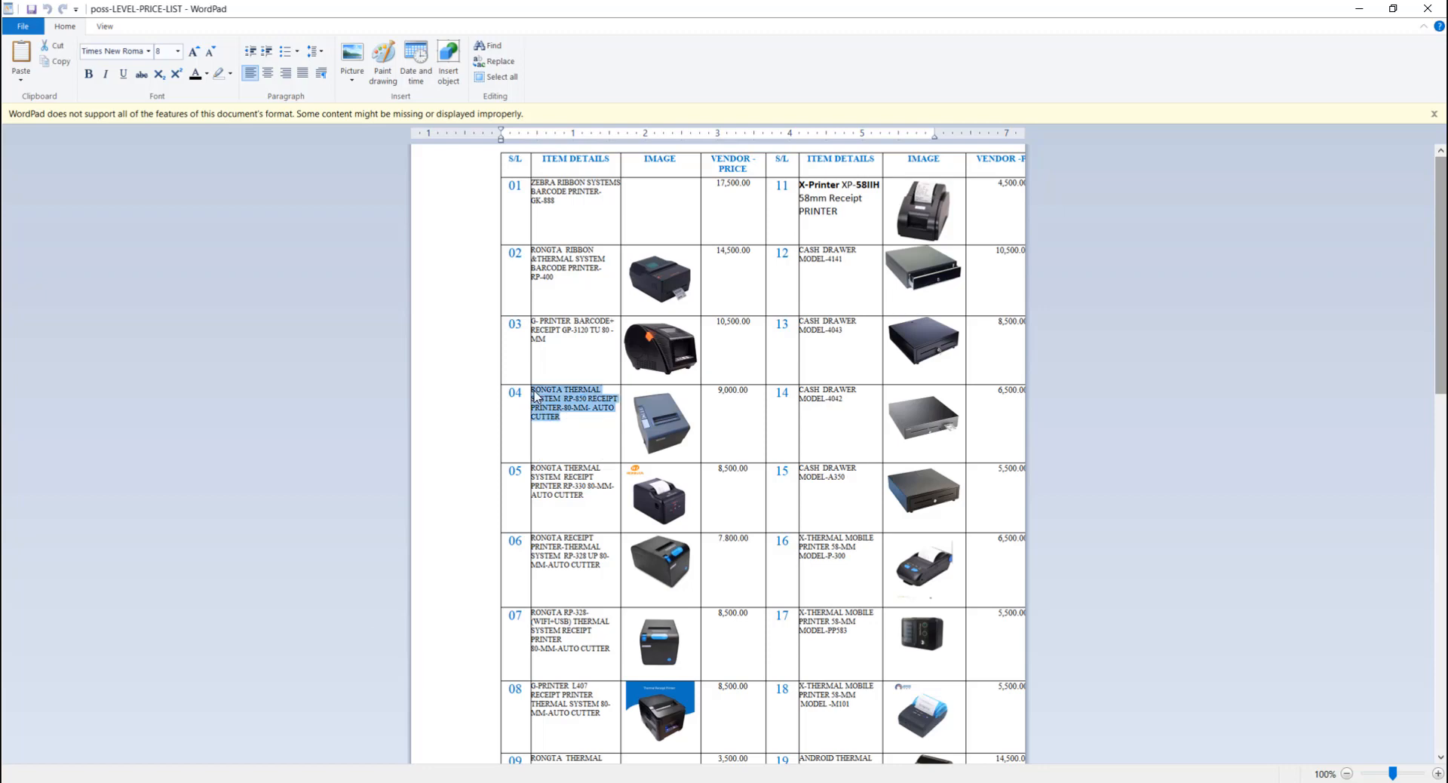
key("alt+Tab")
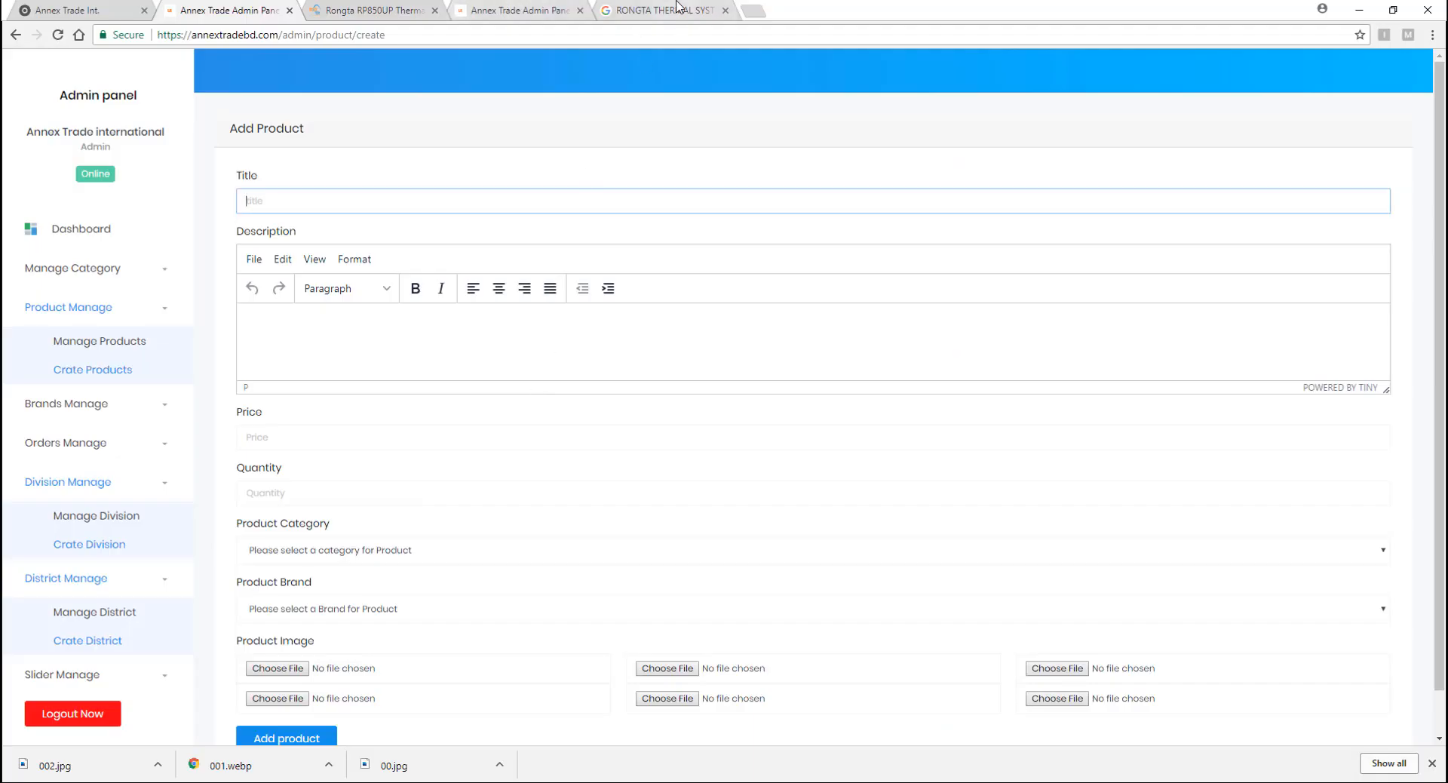
- Search Google for the copied name, RONGTA THERMAL SYSTEM RP-850 RECEIPT PRINTER-80-MM- AUTO CUTTER
left_click(664, 9)
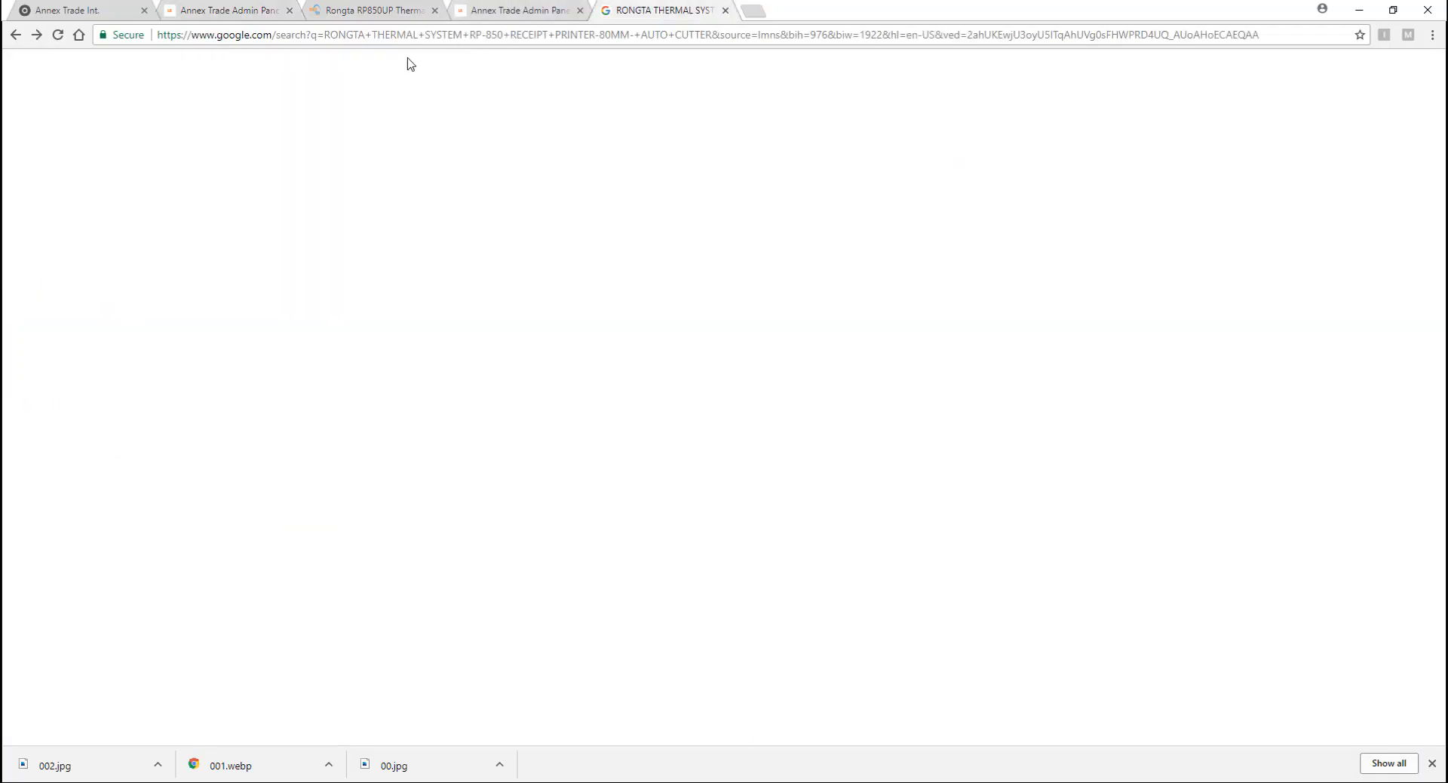
key("ctrl+v")
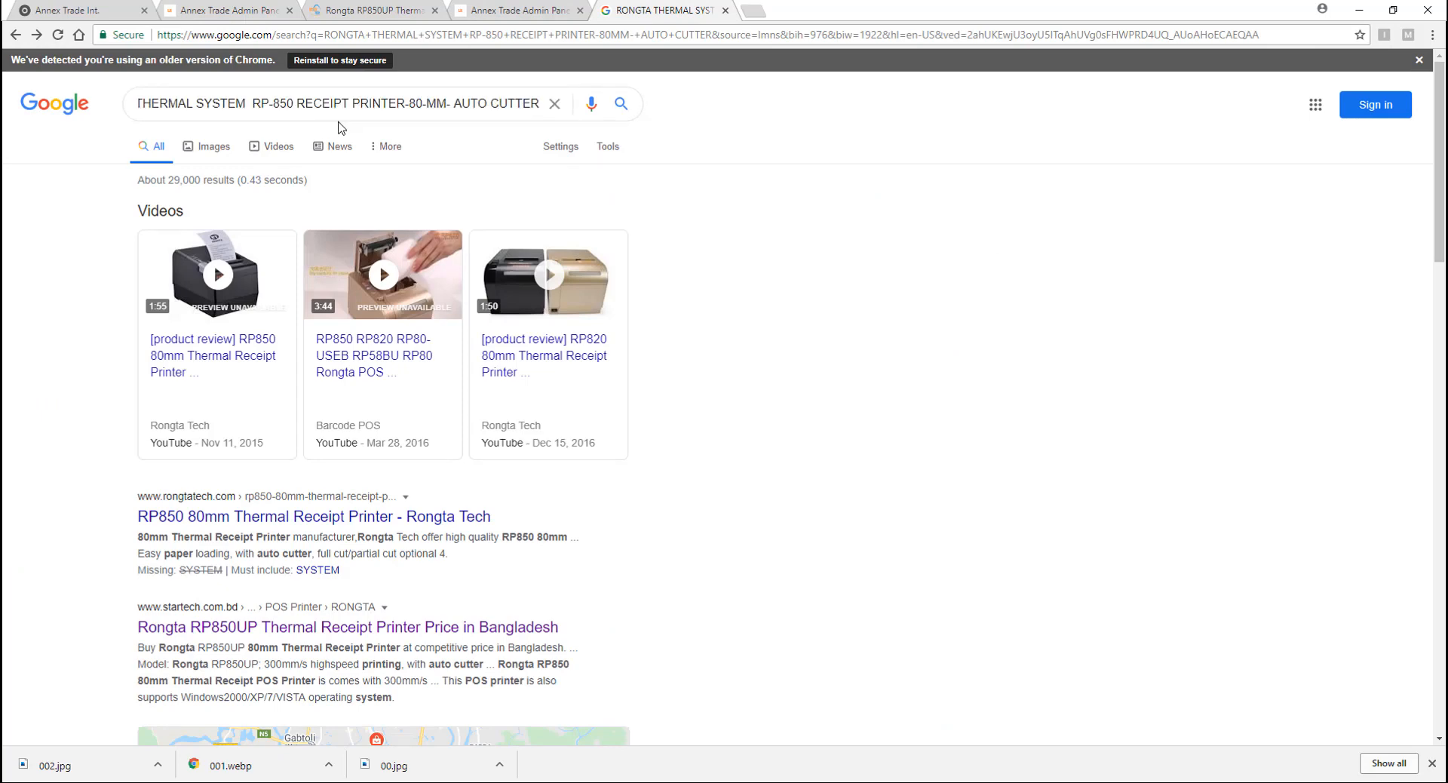
key("Return")
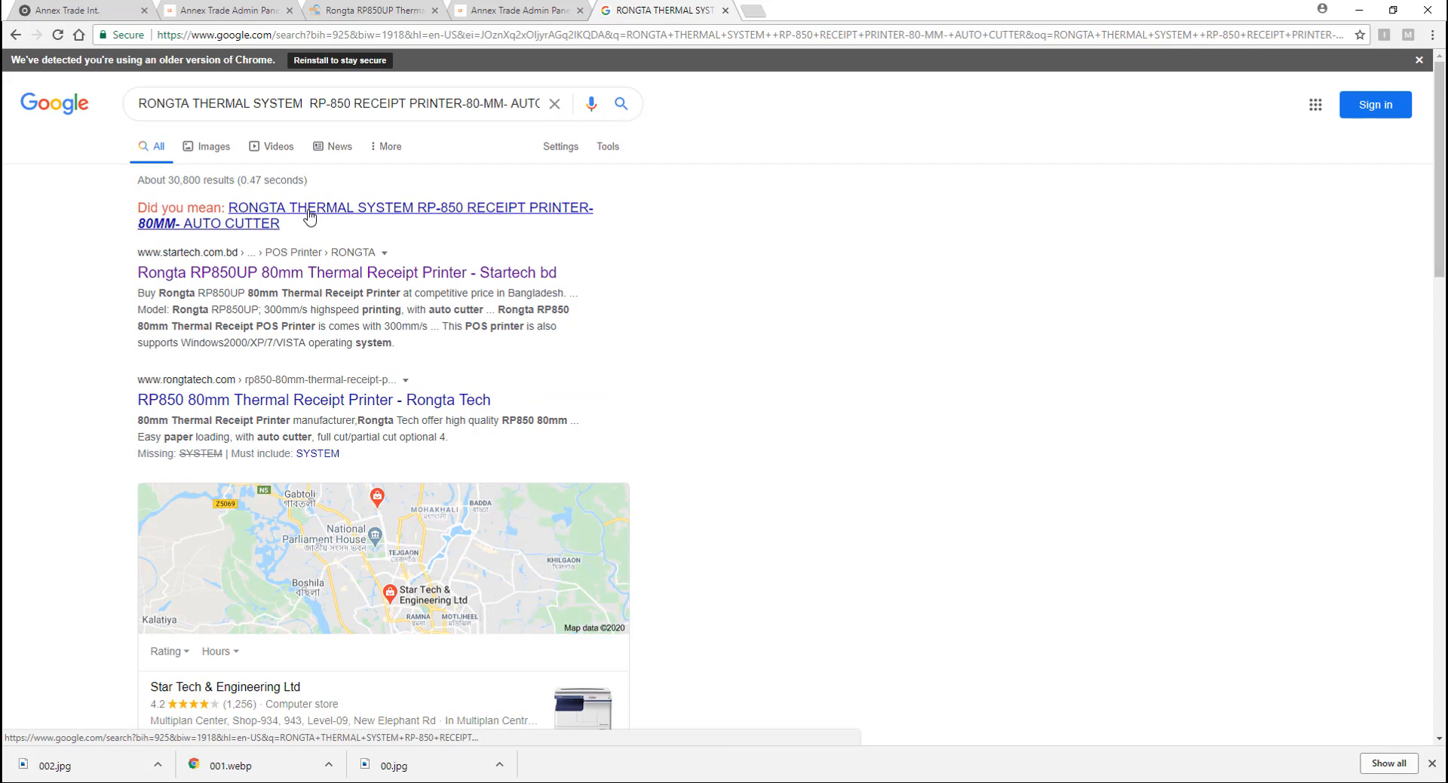
left_click_drag(309, 217, 846, 217)
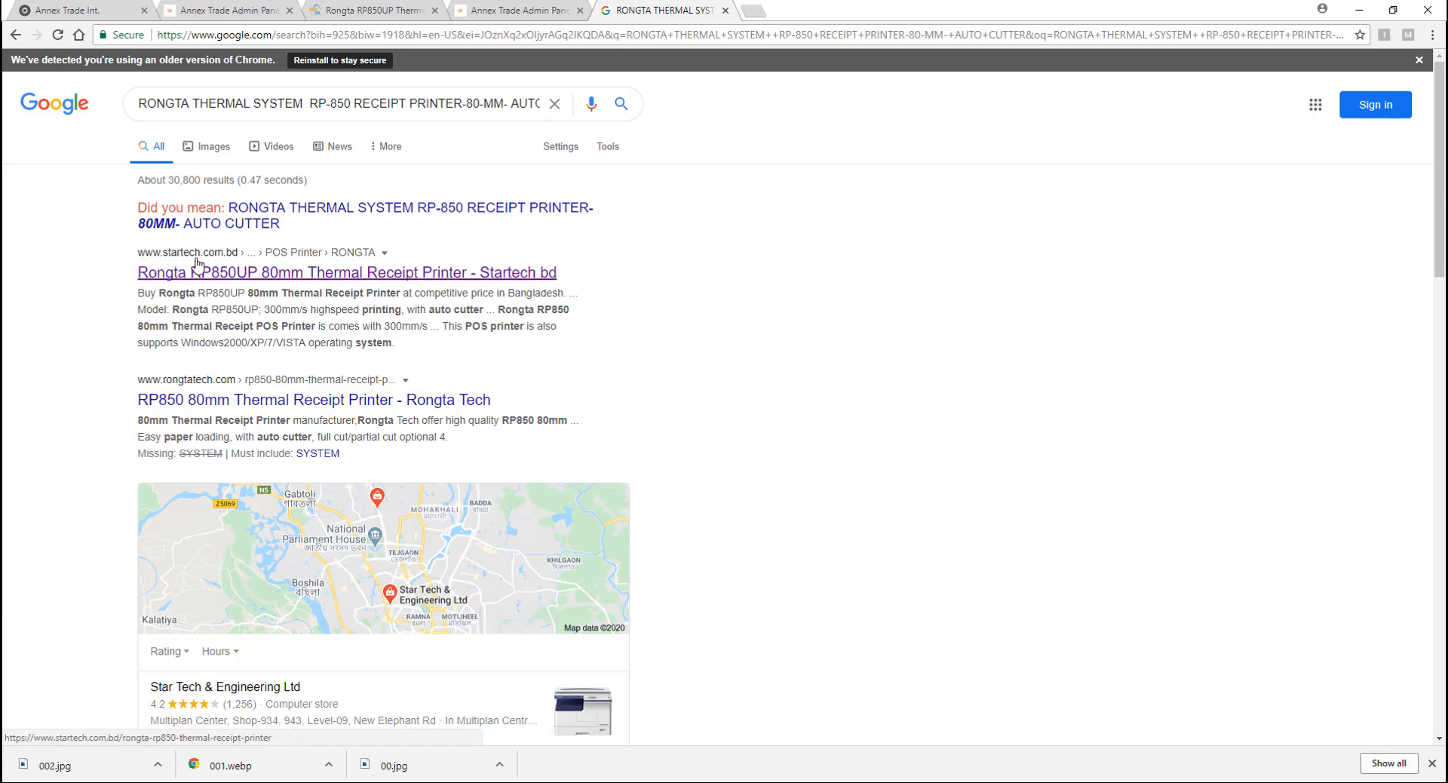
- Open the Startech result for the Rongta RP850UP printer in a new browser tab and close the old Rongta tab
middle_click(214, 278)
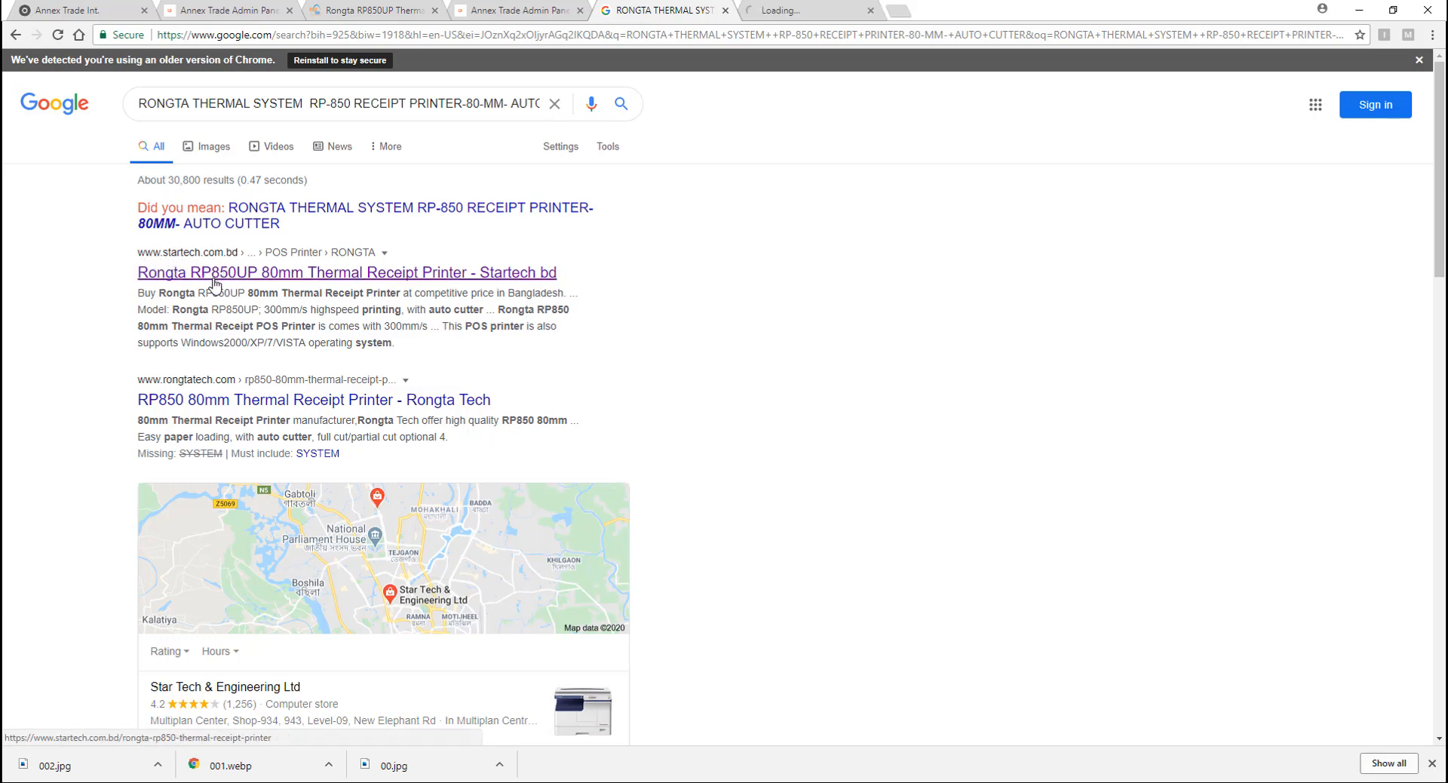
left_click(435, 10)
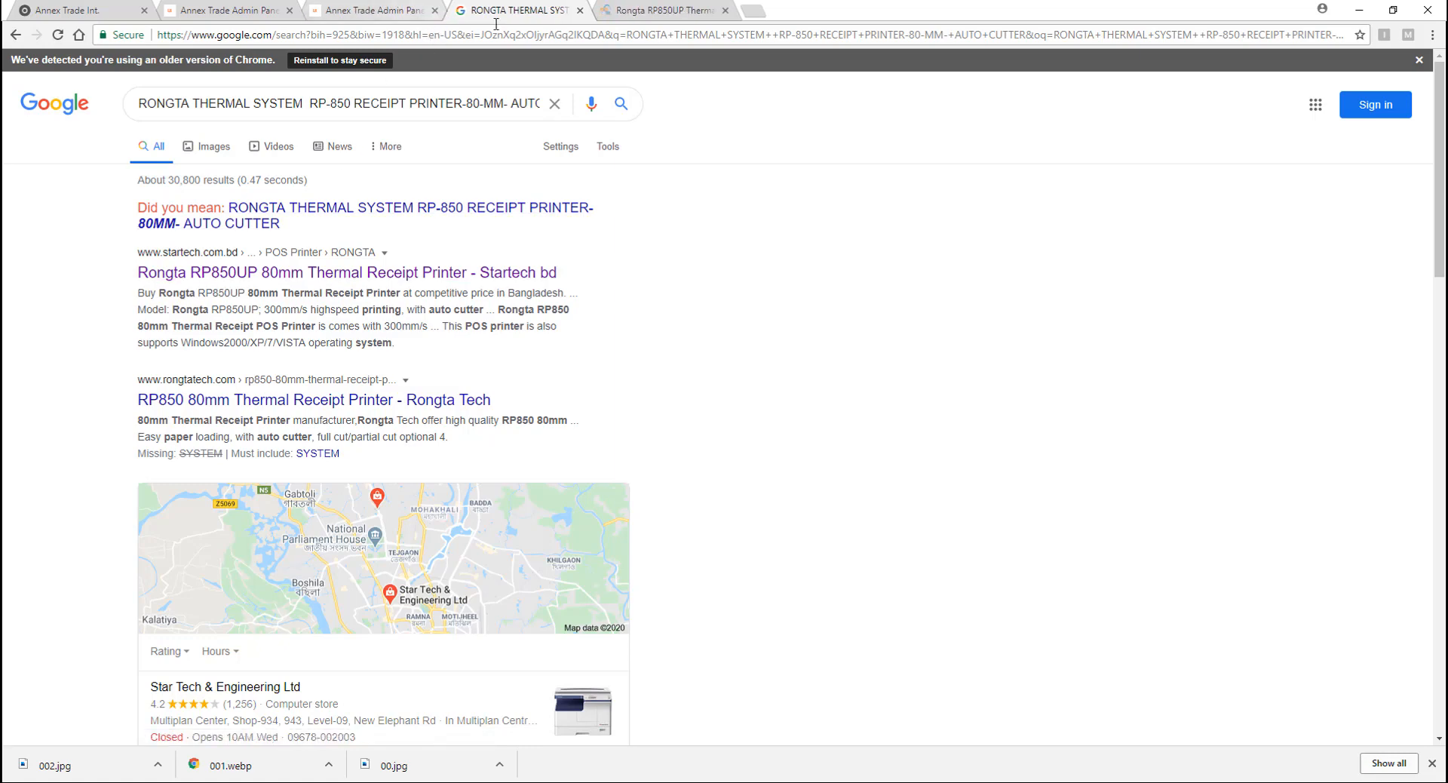
left_click(661, 9)
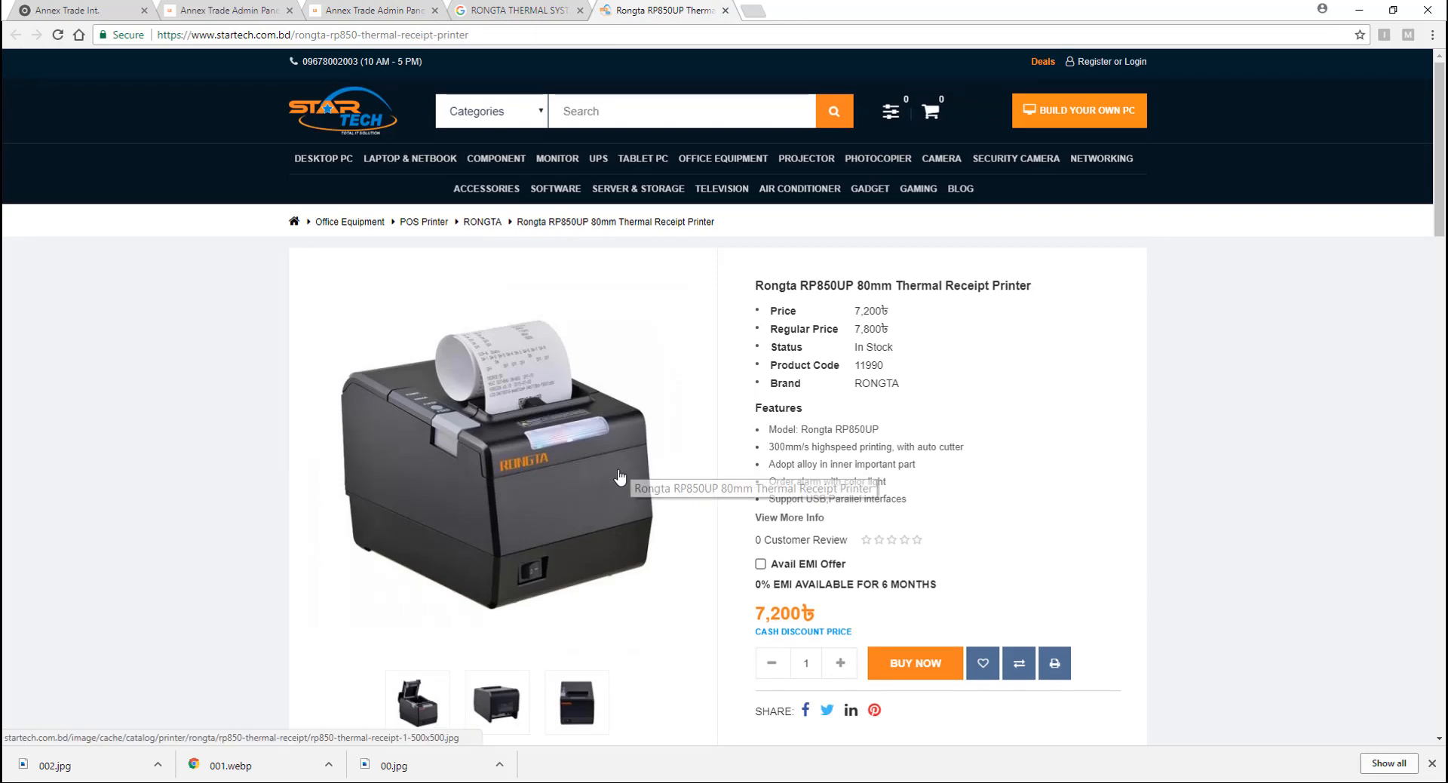
- Examine the features and specification table on the Rongta RP850UP product page
scroll(615, 475, "down", 1)
scroll(838, 472, "down", 3)
scroll(754, 482, "down", 5)
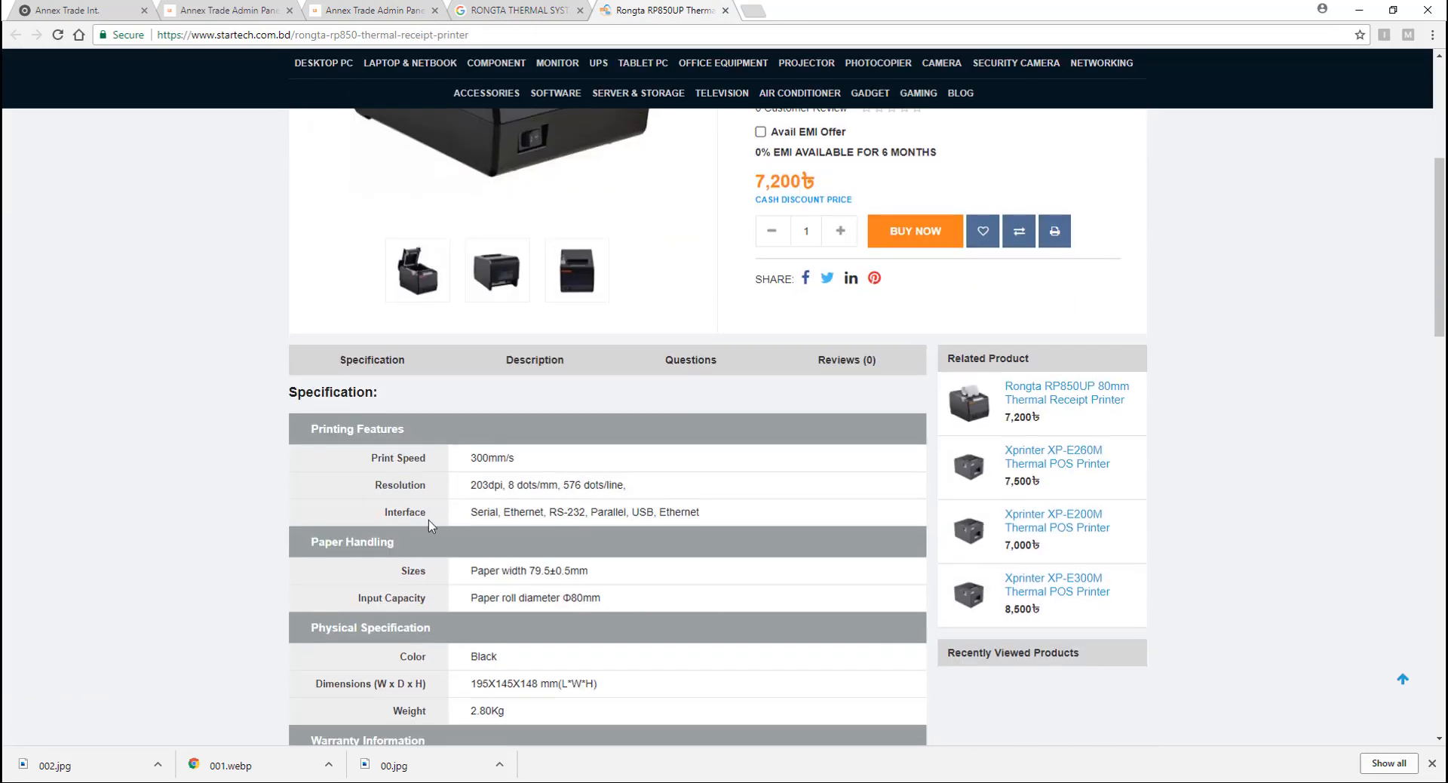
scroll(556, 491, "up", 8)
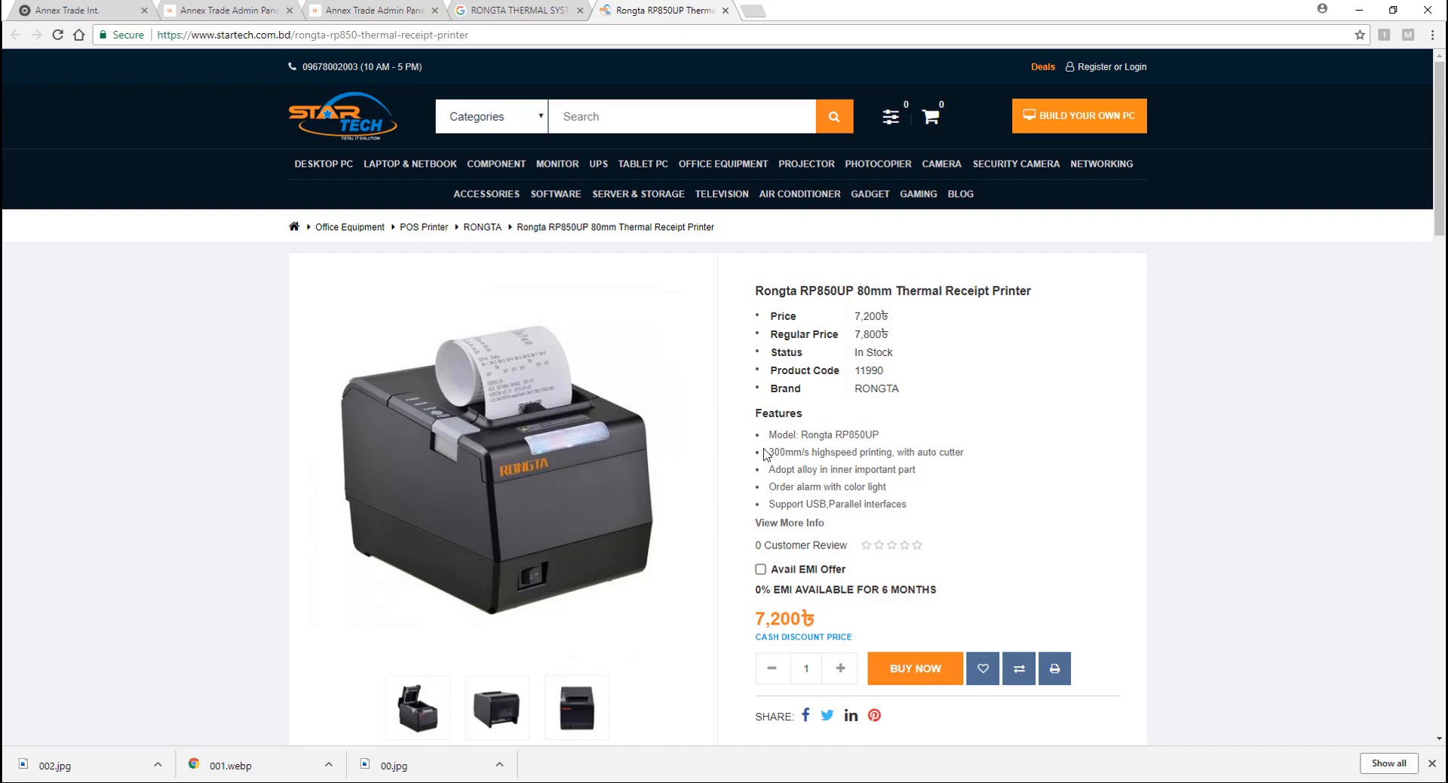
scroll(762, 456, "down", 4)
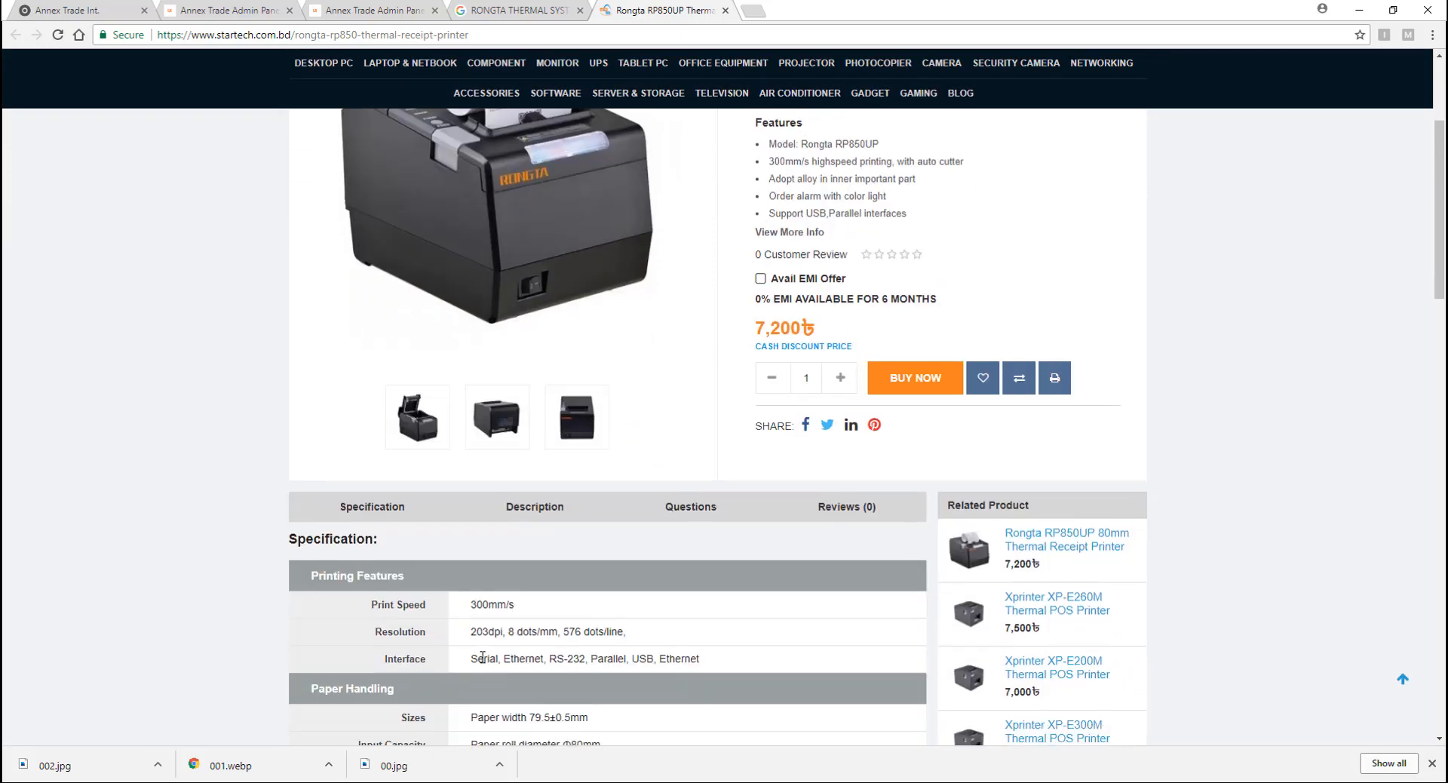
scroll(495, 615, "down", 3)
scroll(494, 601, "up", 6)
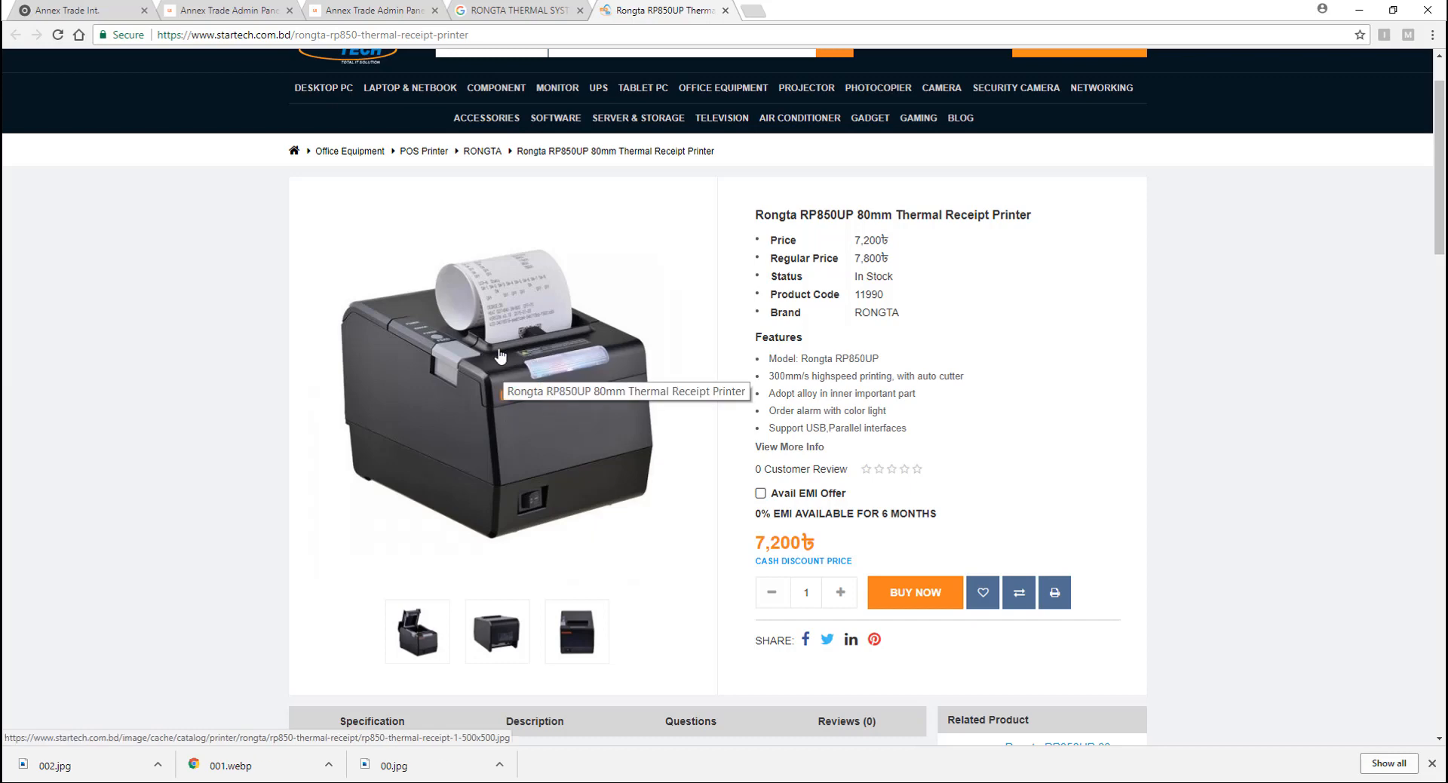
- Copy the printer name from the Google search into the new product's title: RONGTA THERMAL SYSTEM RP-850 RECEIPT PRINTER-80-MM- AUTO CUTTER
left_click(231, 8)
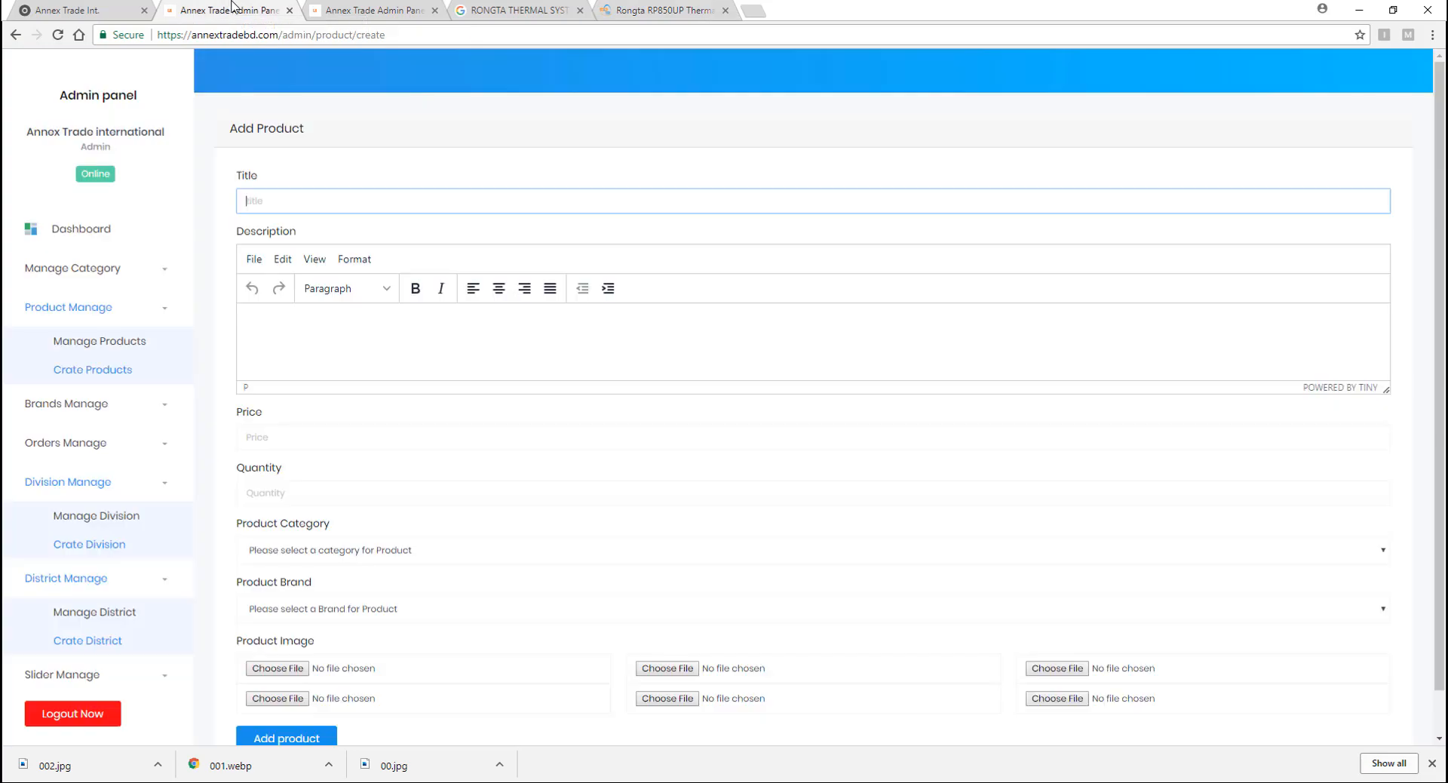
left_click(524, 6)
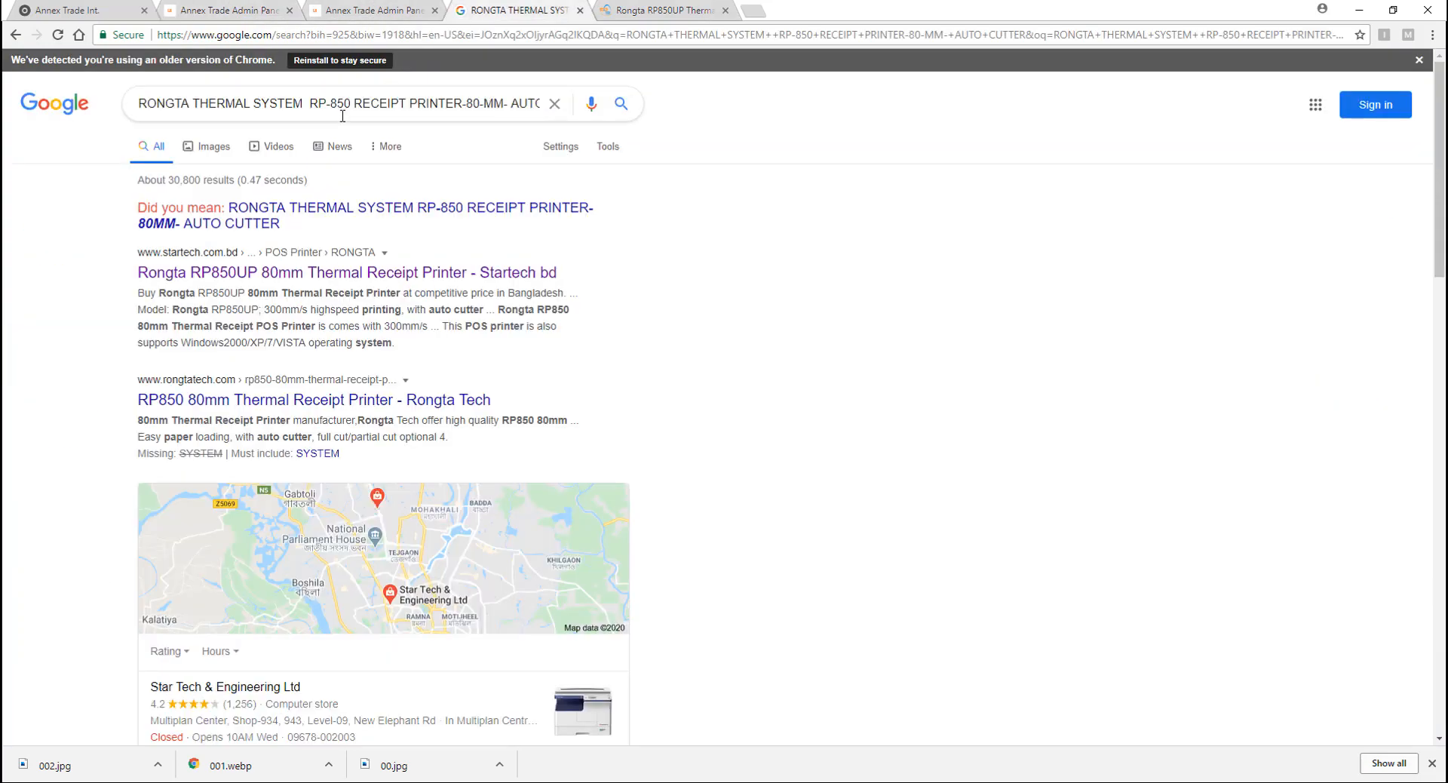
triple_click(355, 102)
key("ctrl+c")
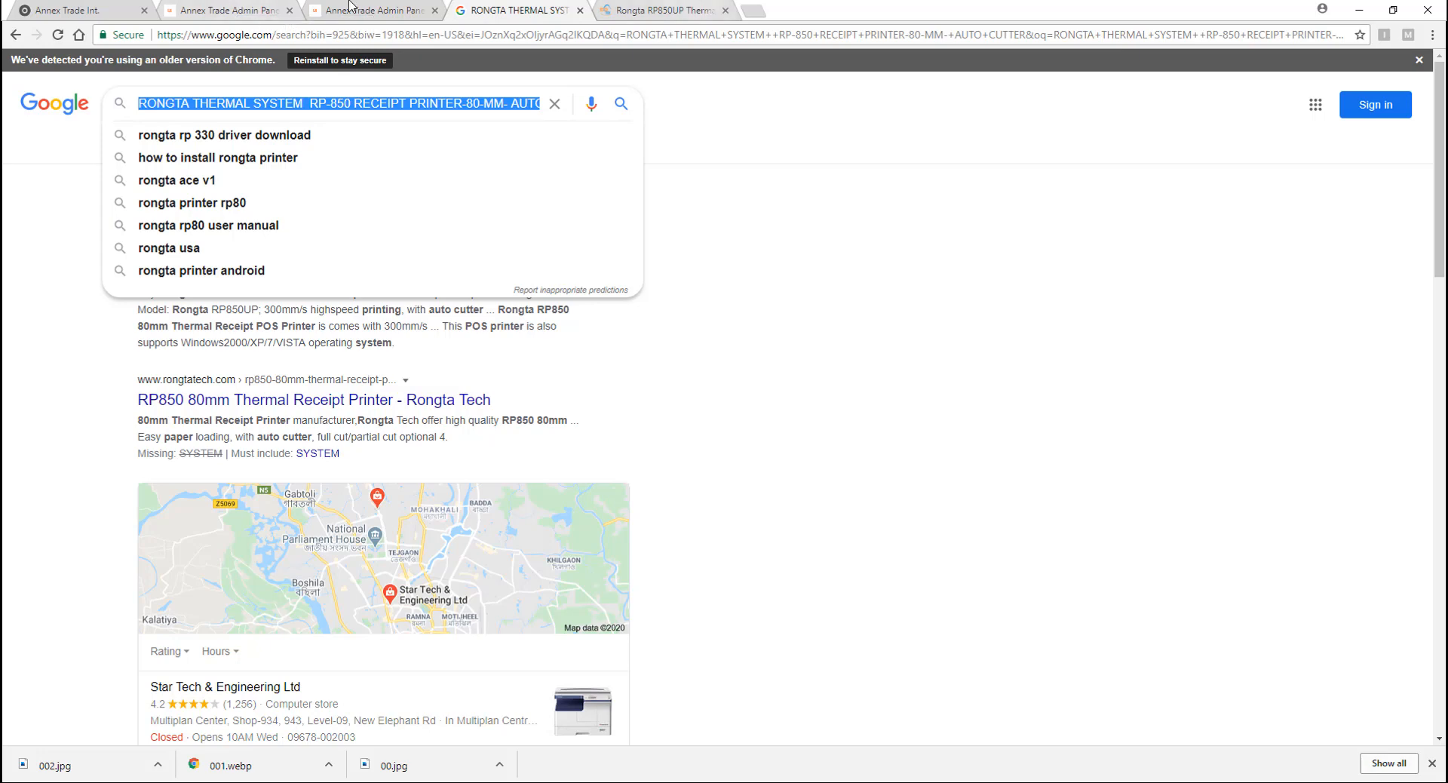
left_click(240, 9)
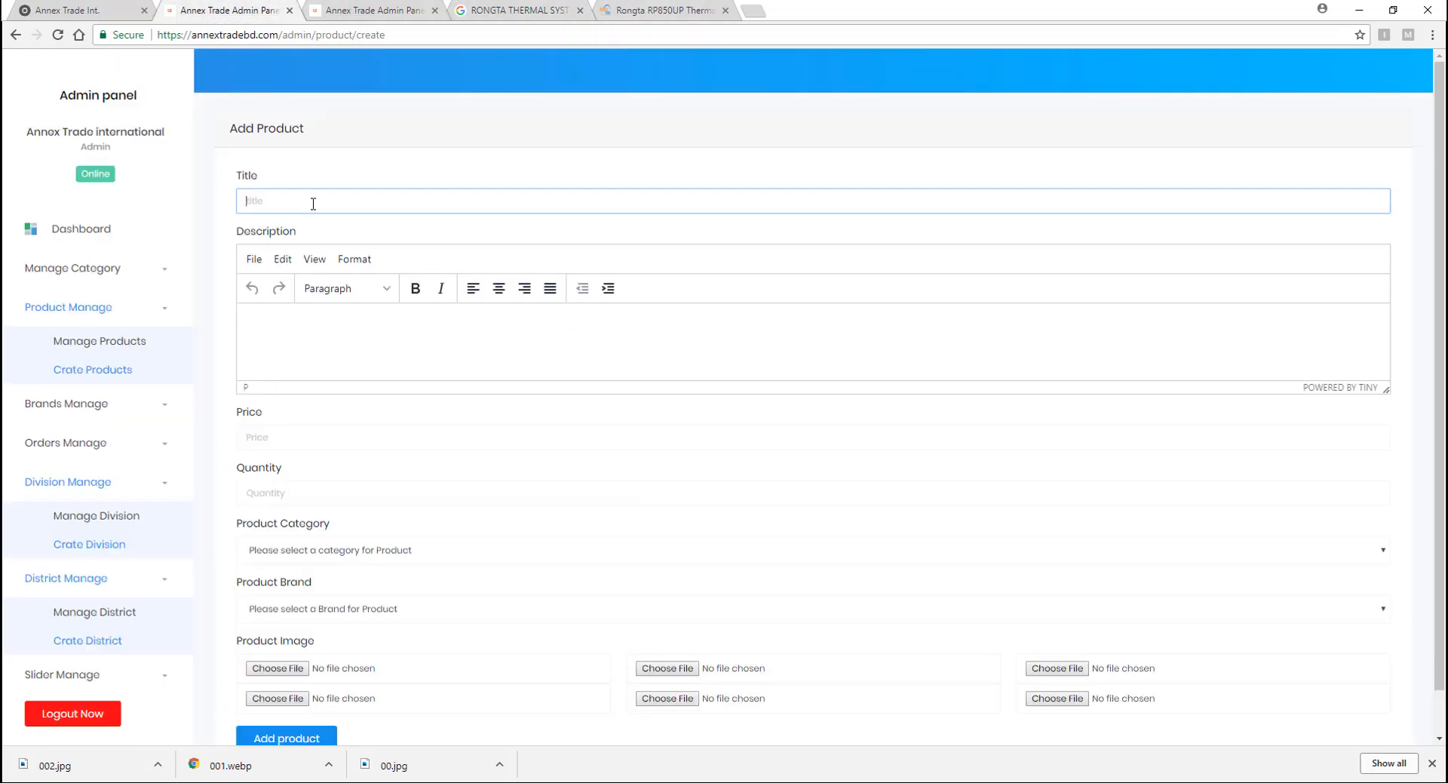
key("ctrl+v")
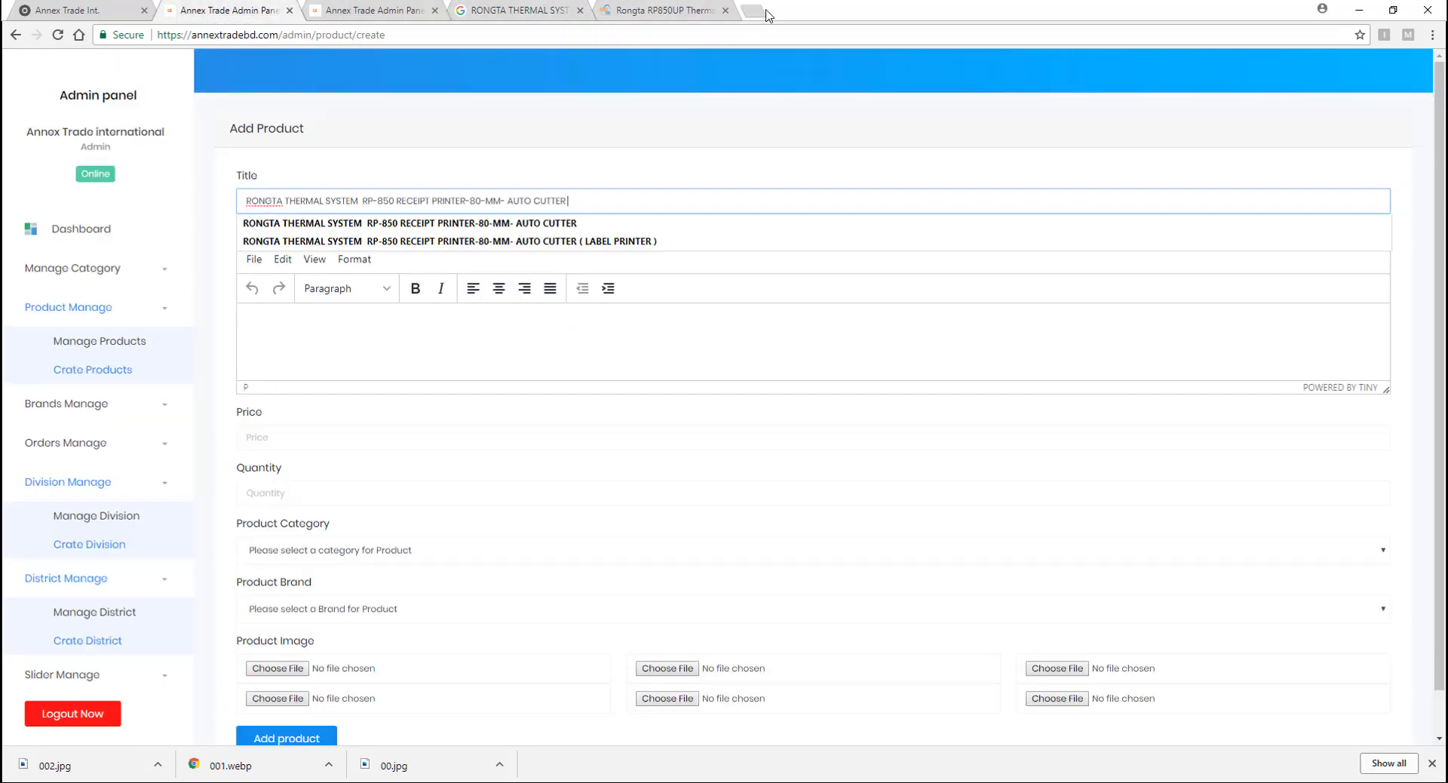
- Check the printer on the Startech page and append "( POS PRINTER )" to the new product's title
left_click(653, 10)
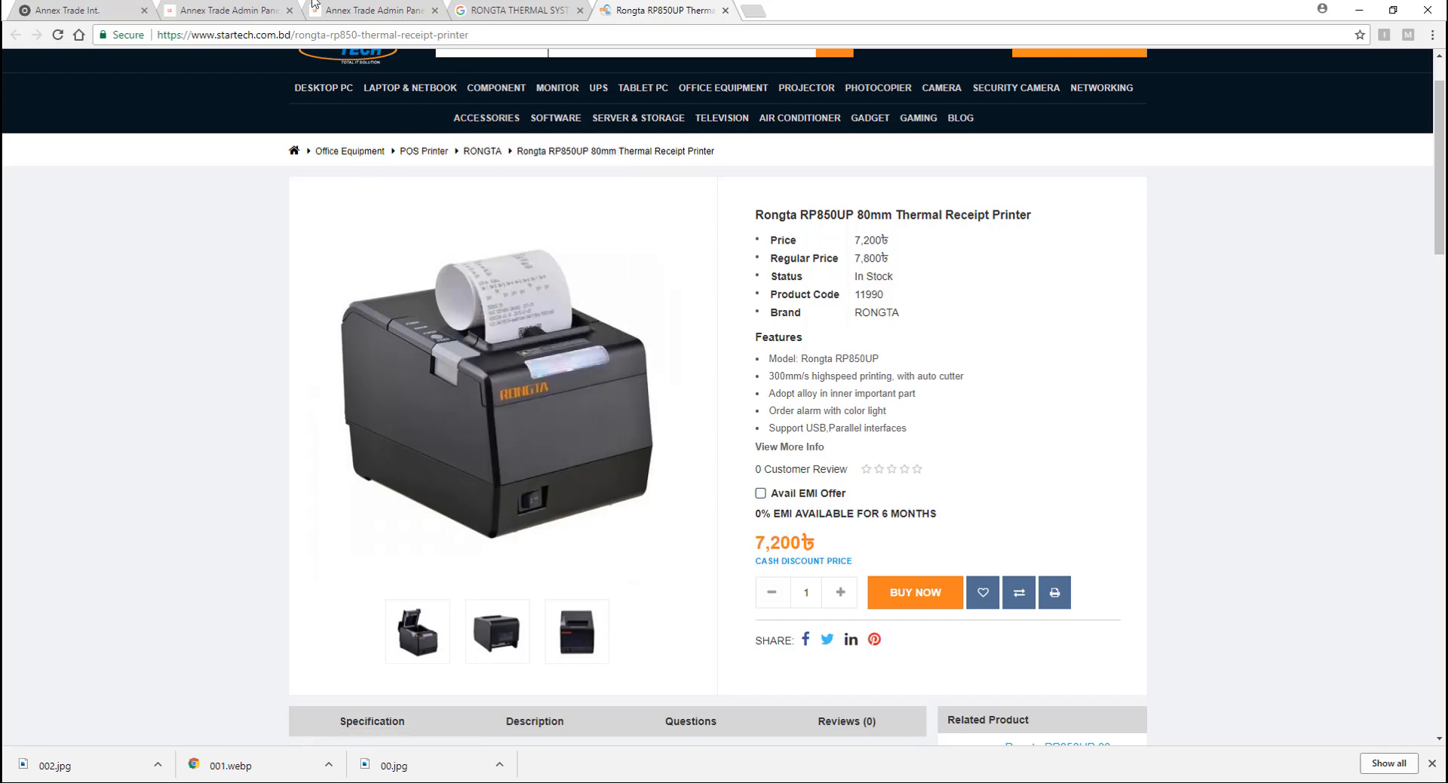
left_click(268, 9)
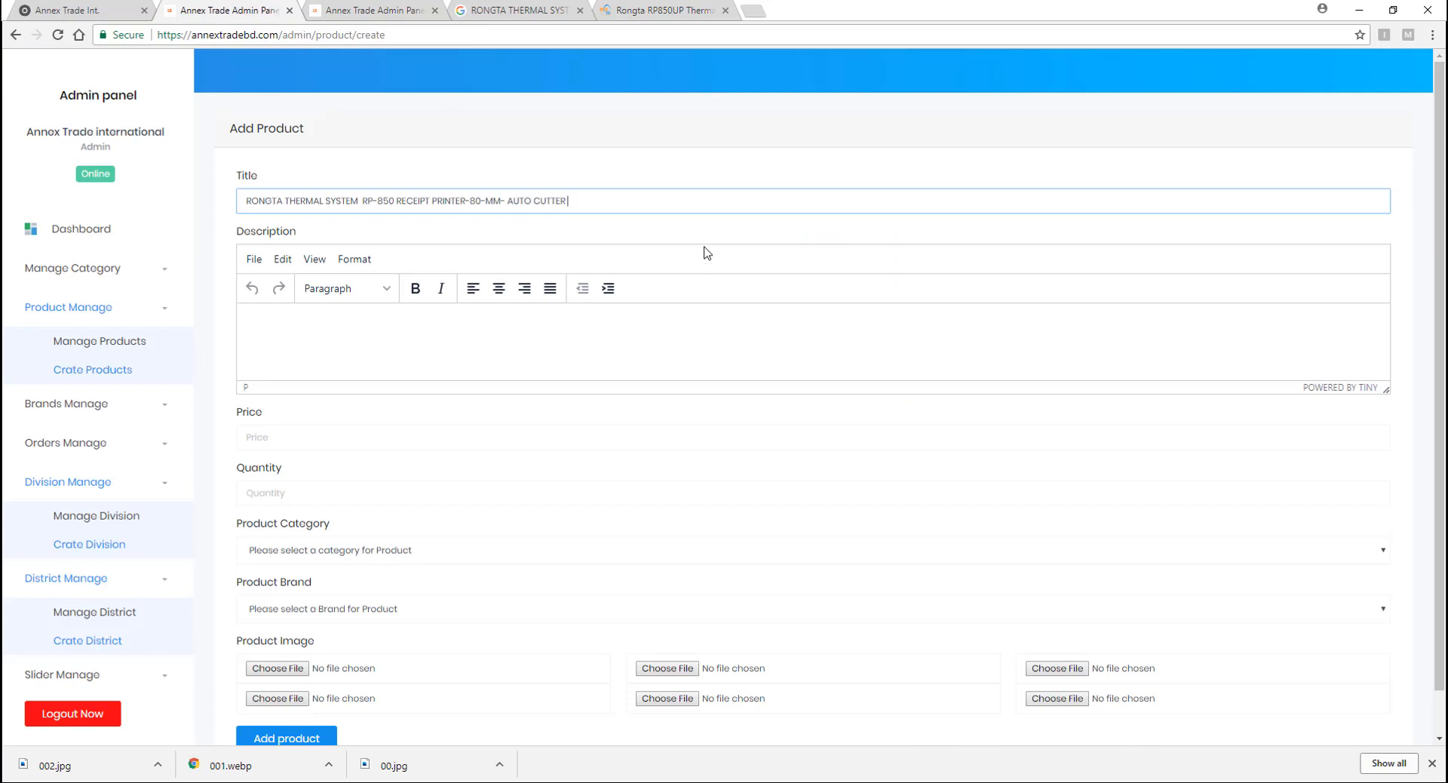
type("( POS PRINTER )")
left_click_drag(569, 202, 631, 198)
left_click(574, 199)
- Copy the heading "Rongta RP850UP 80mm Thermal Receipt Printer" from the Startech page into the product description
left_click(276, 322)
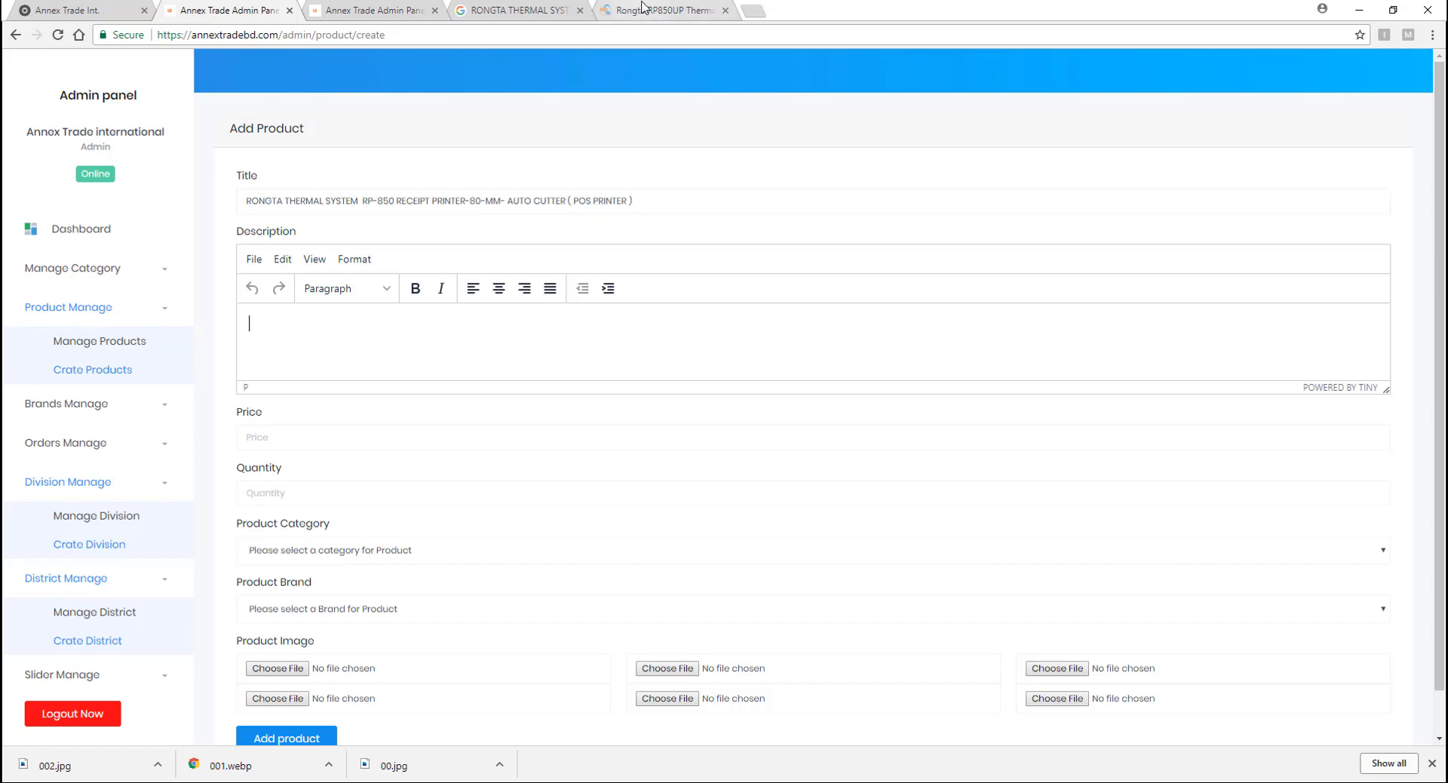
left_click(632, 12)
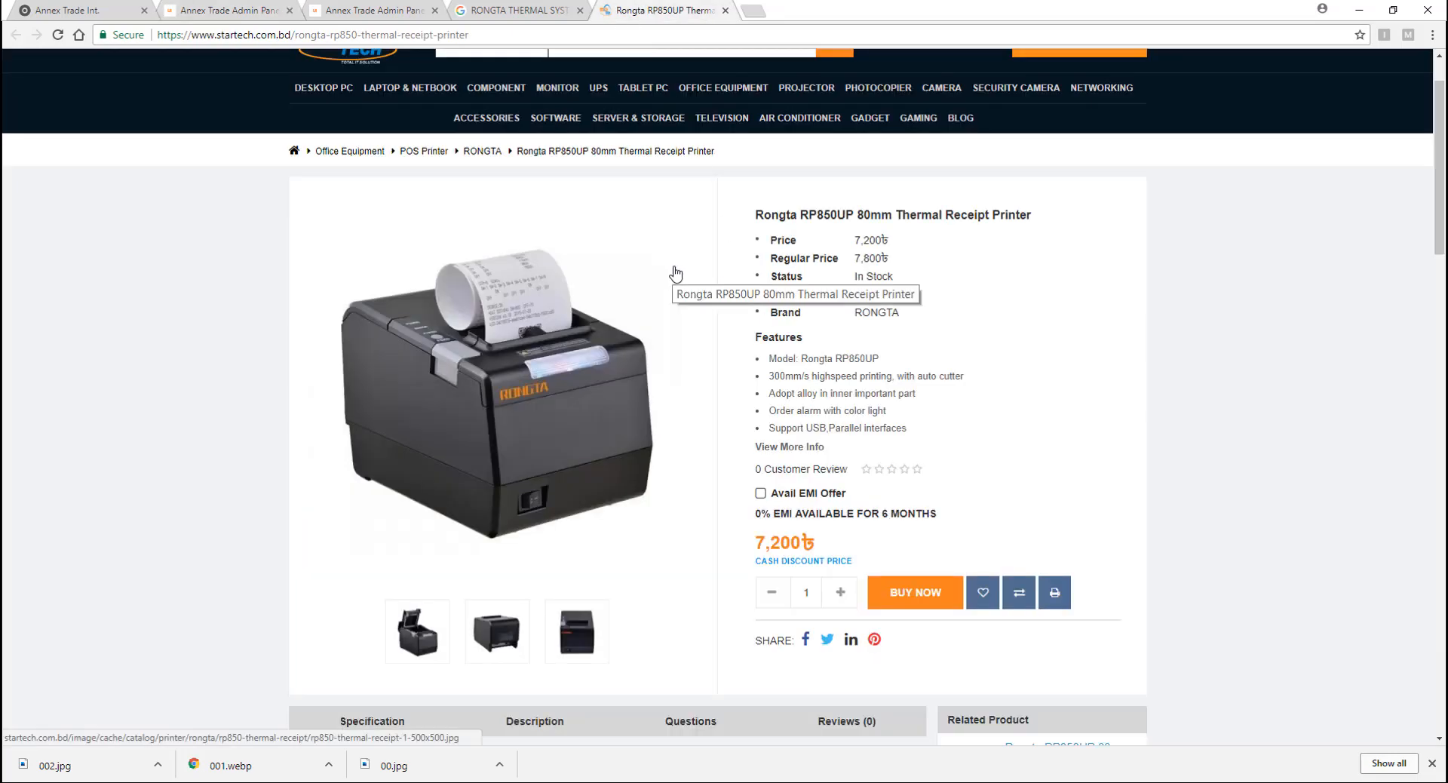
triple_click(879, 214)
key("ctrl+c")
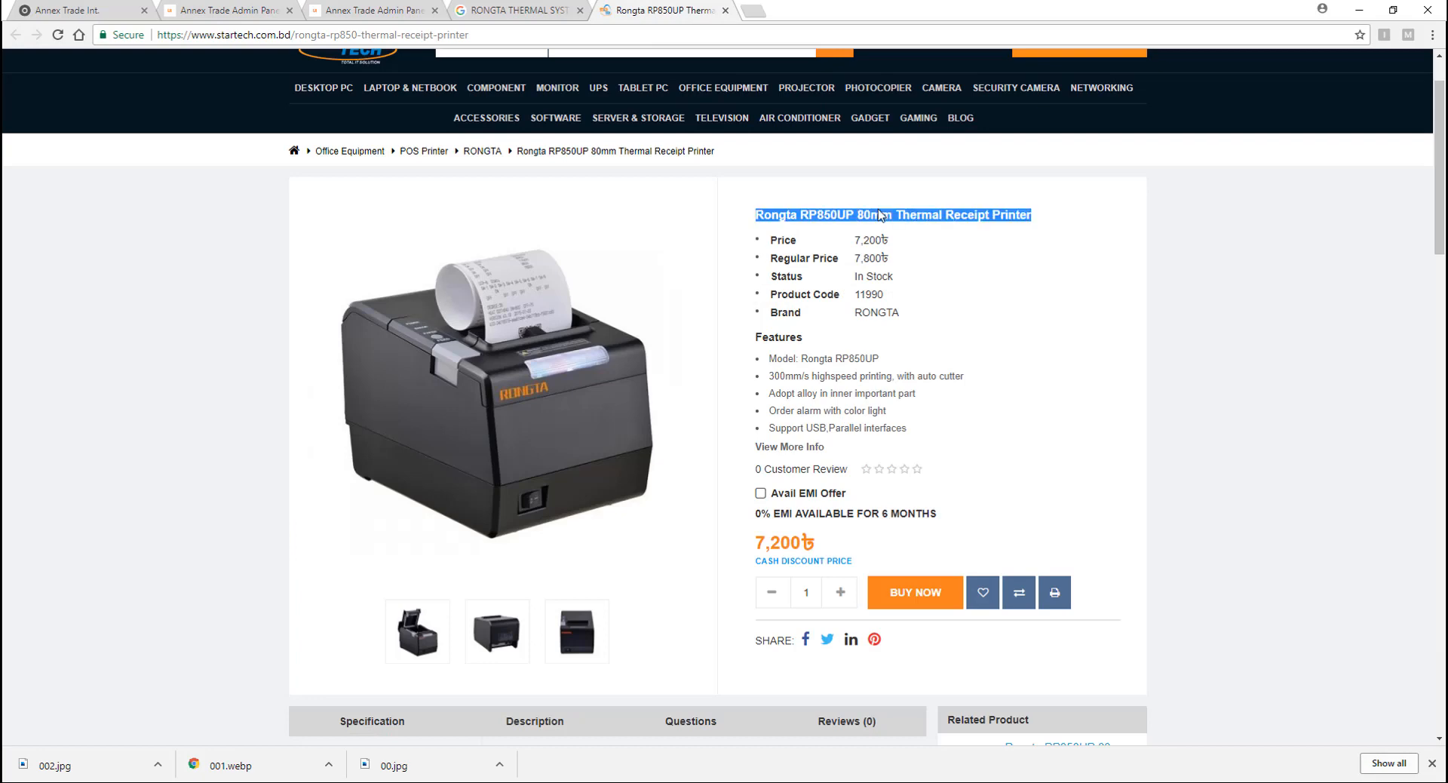
left_click(223, 9)
key("ctrl+v")
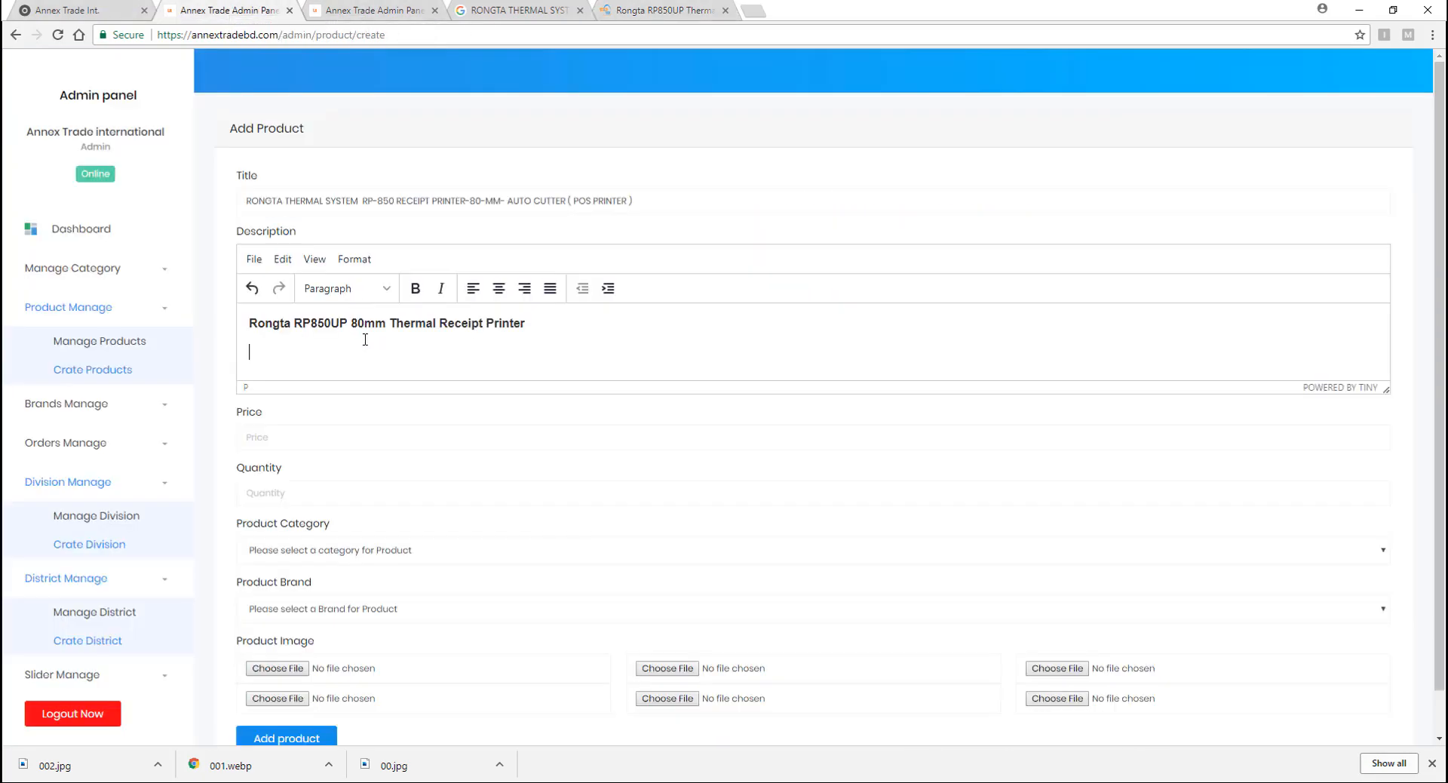
- Copy the Features heading and its bullet list from the Startech page into the product description below the heading
left_click(671, 9)
left_click(760, 336)
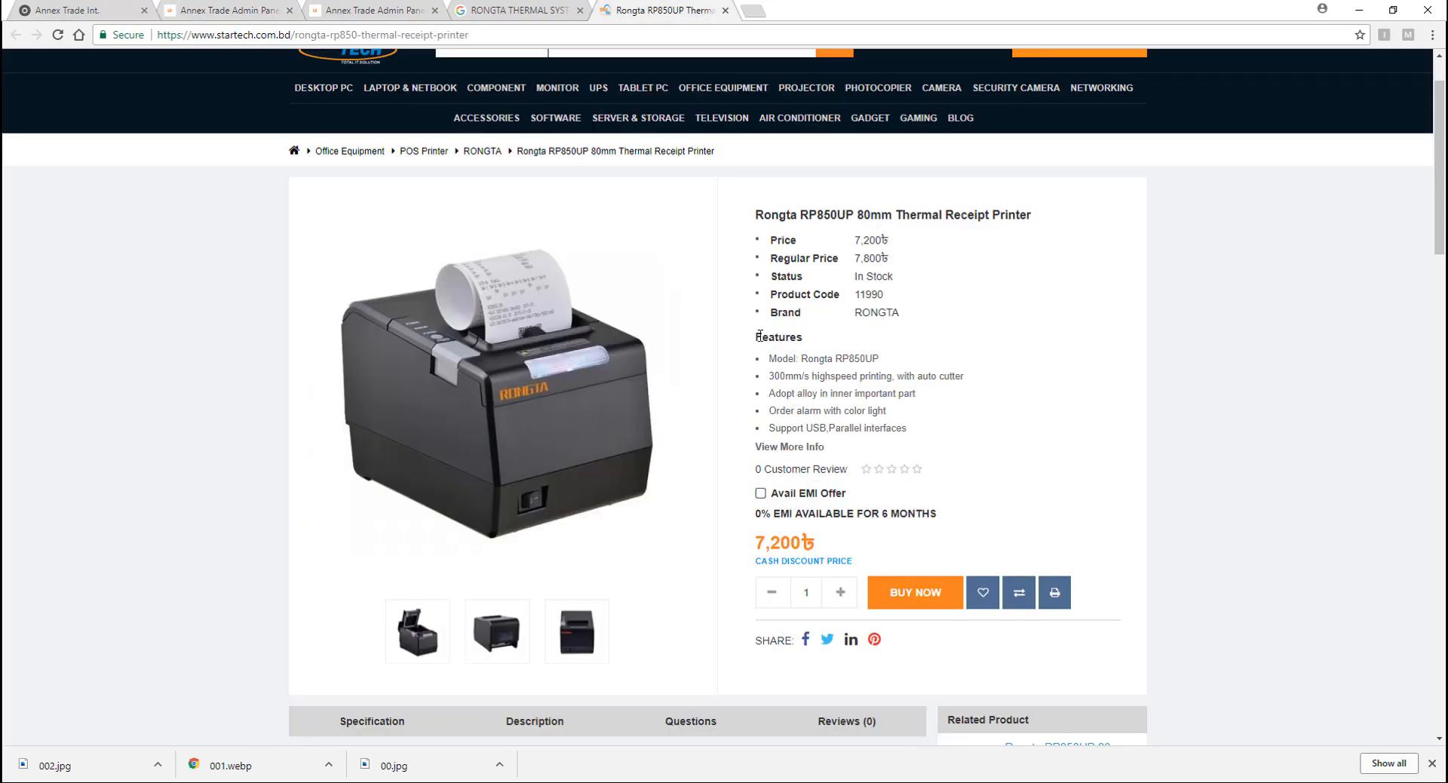
left_click_drag(757, 335, 919, 434)
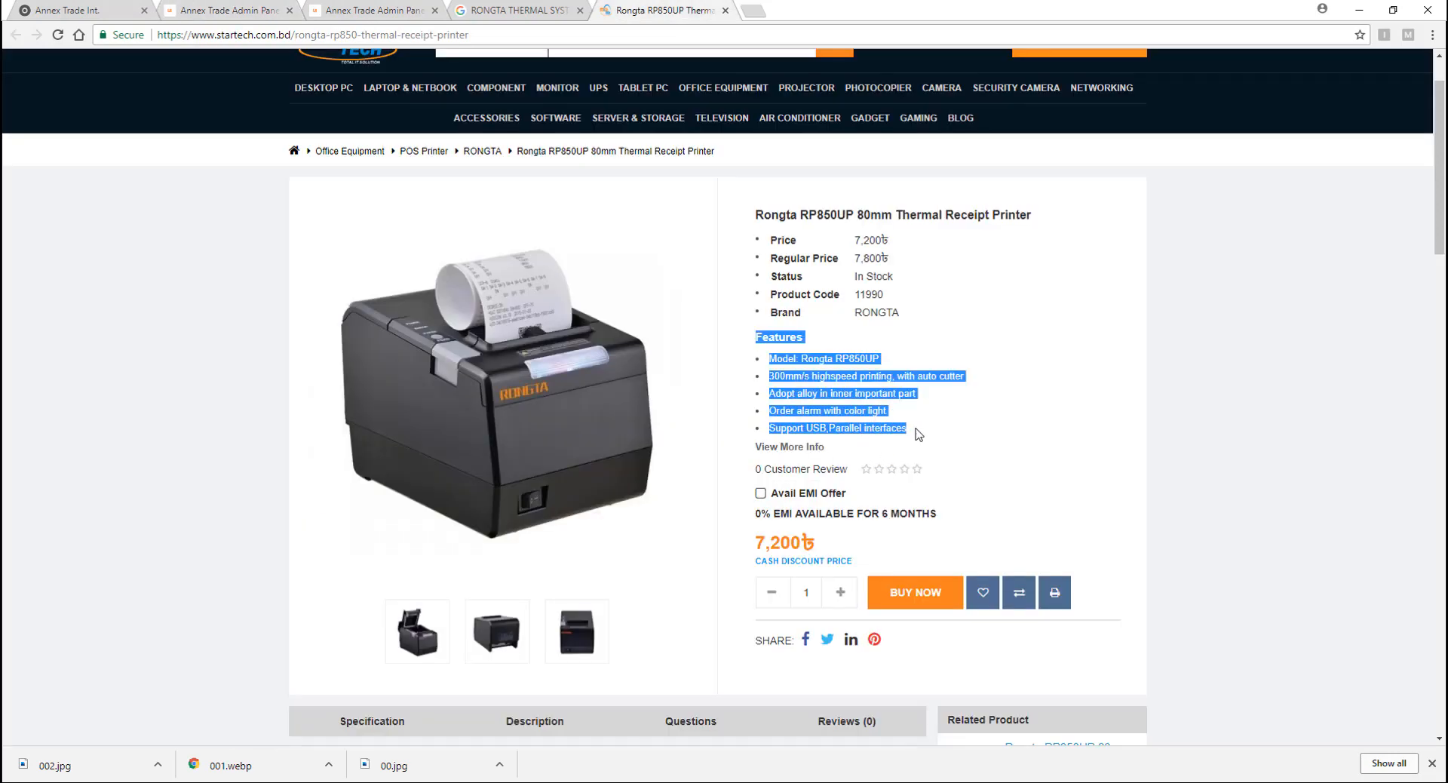
left_click(228, 10)
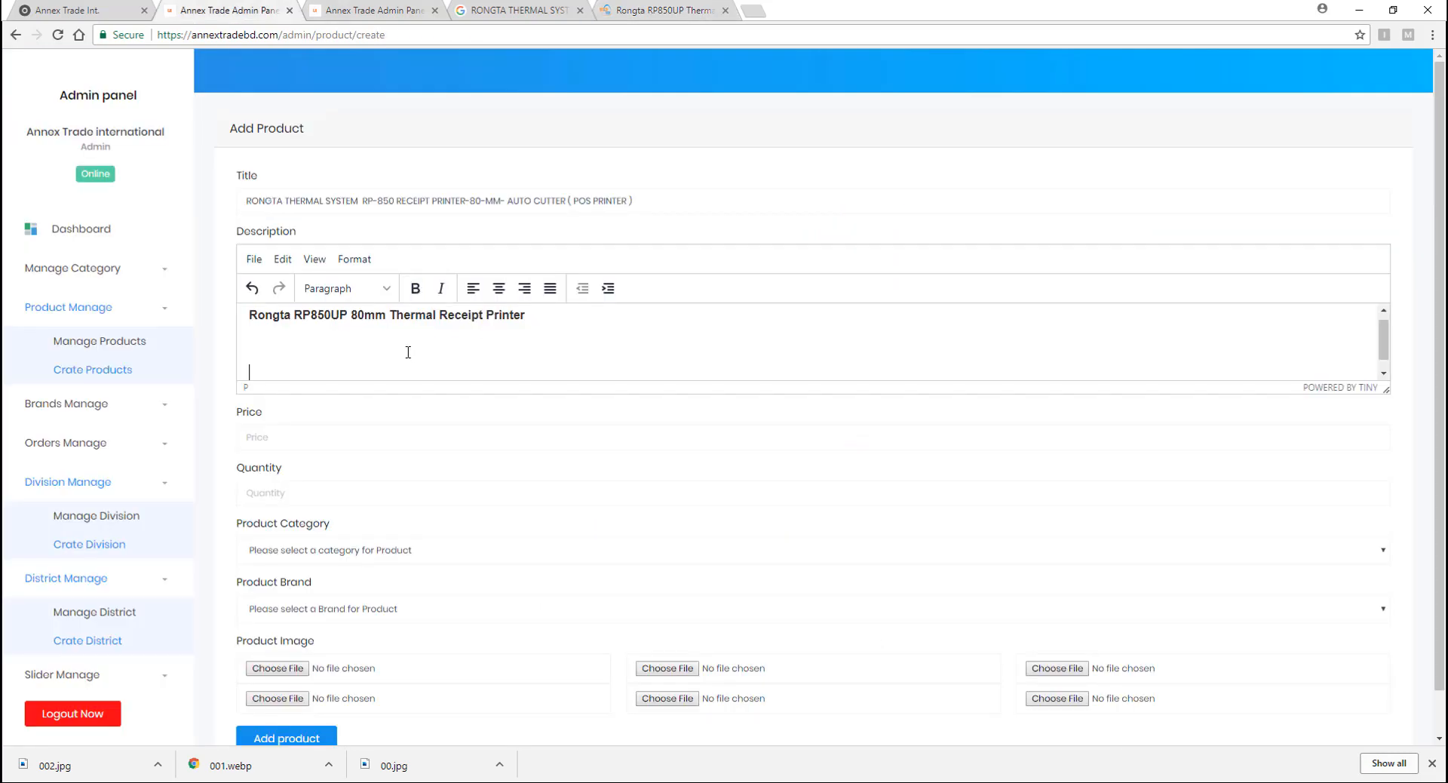
key("ctrl+v")
scroll(362, 347, "up", 5)
scroll(352, 343, "down", 5)
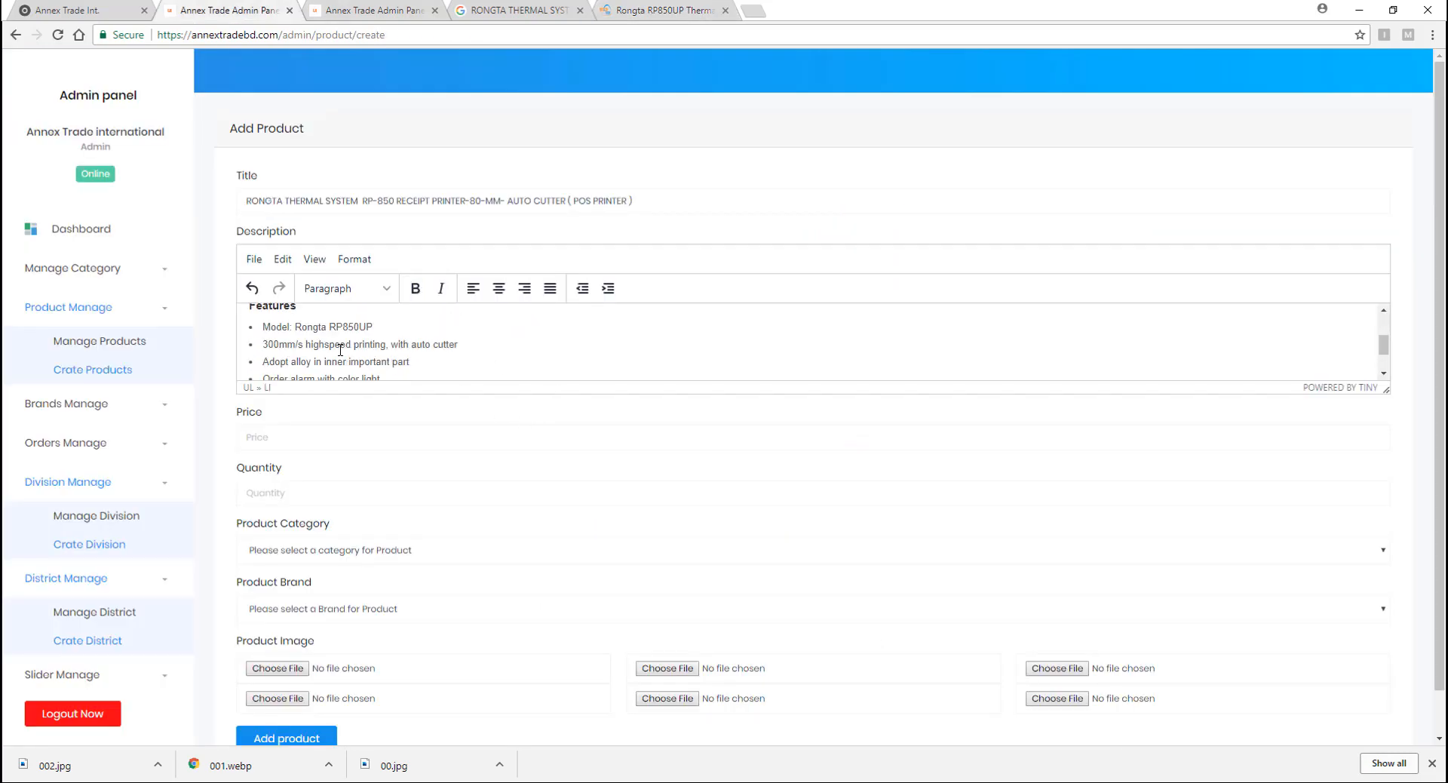
scroll(354, 381, "down", 1)
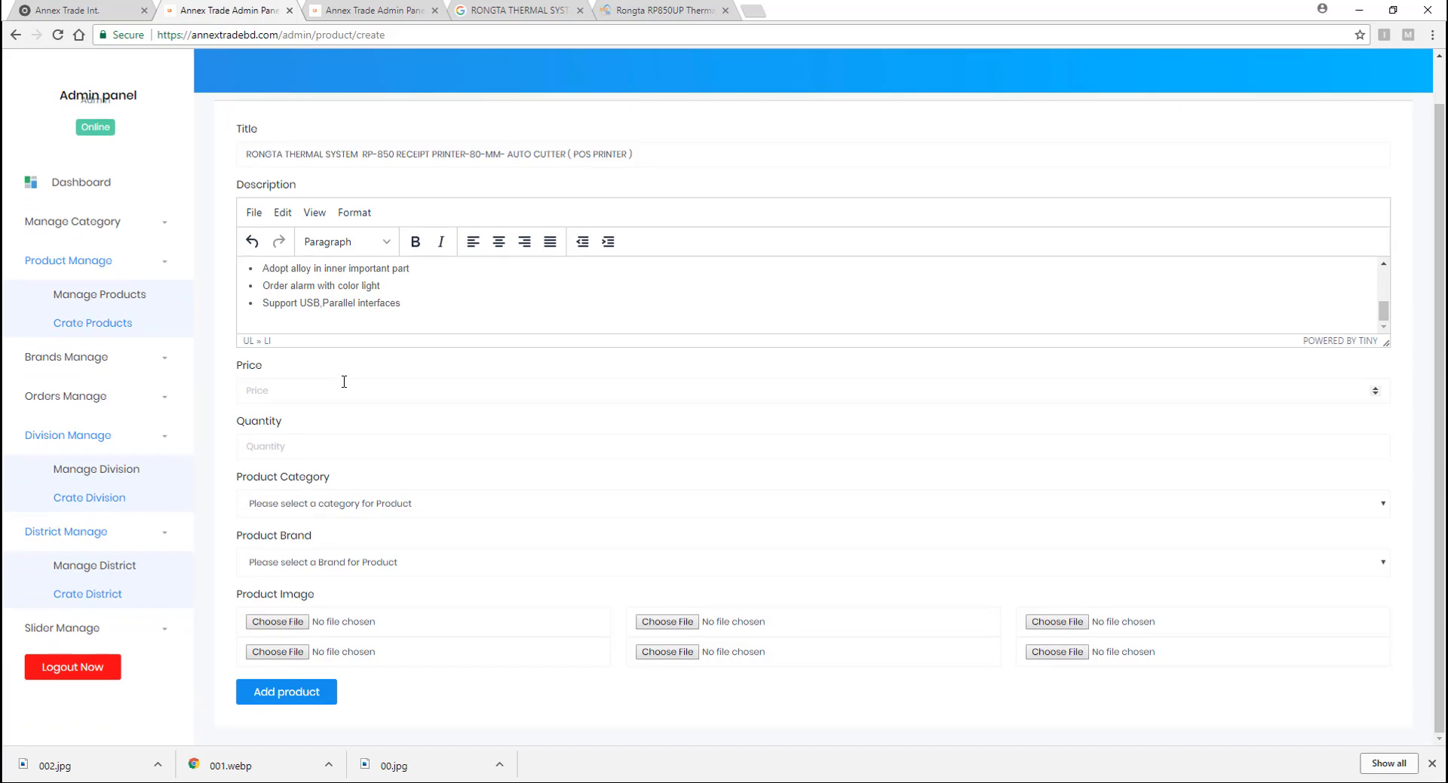
- Look up the RP-850 in the WordPad price list, then set the product's price to 9000 and quantity to 1000
left_click(346, 391)
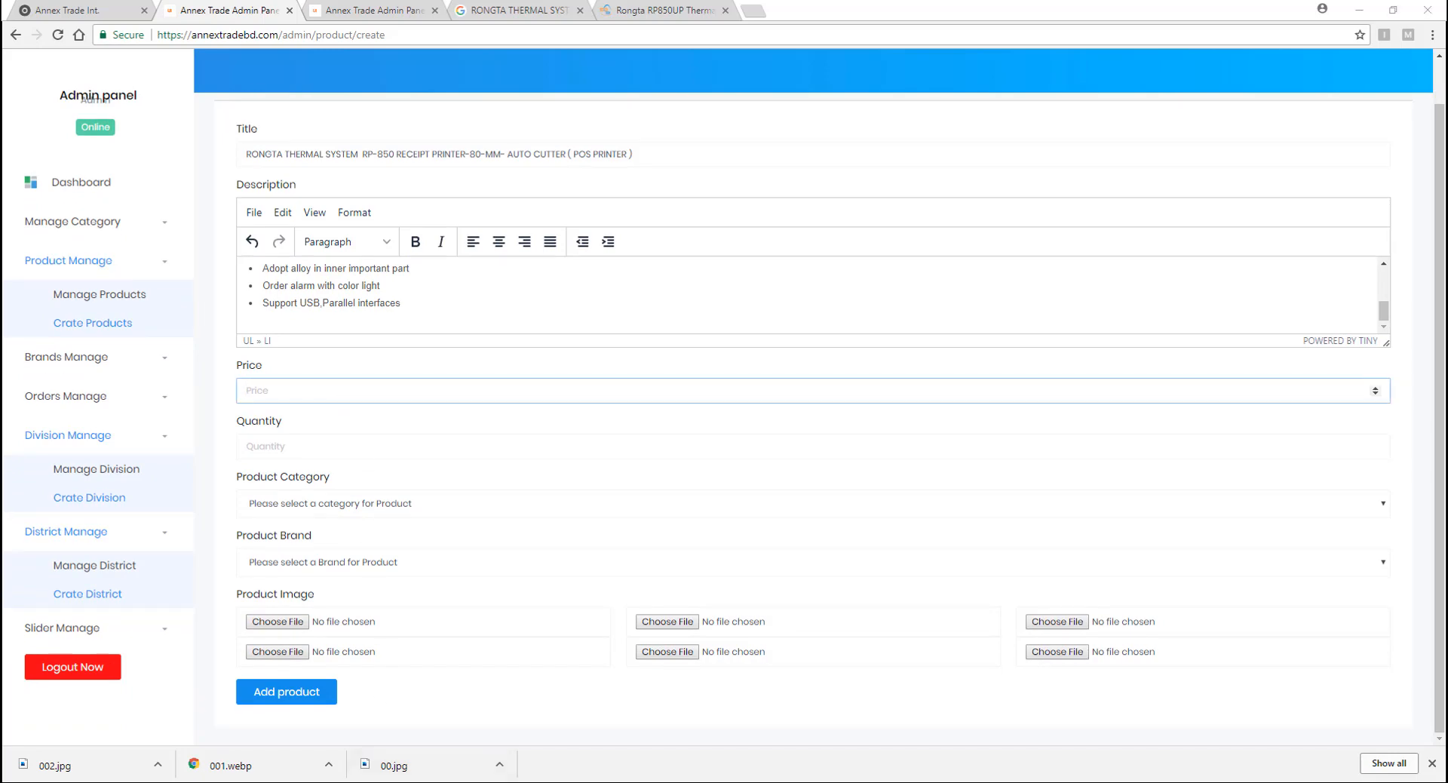
mouse_move(350, 776)
left_click(306, 724)
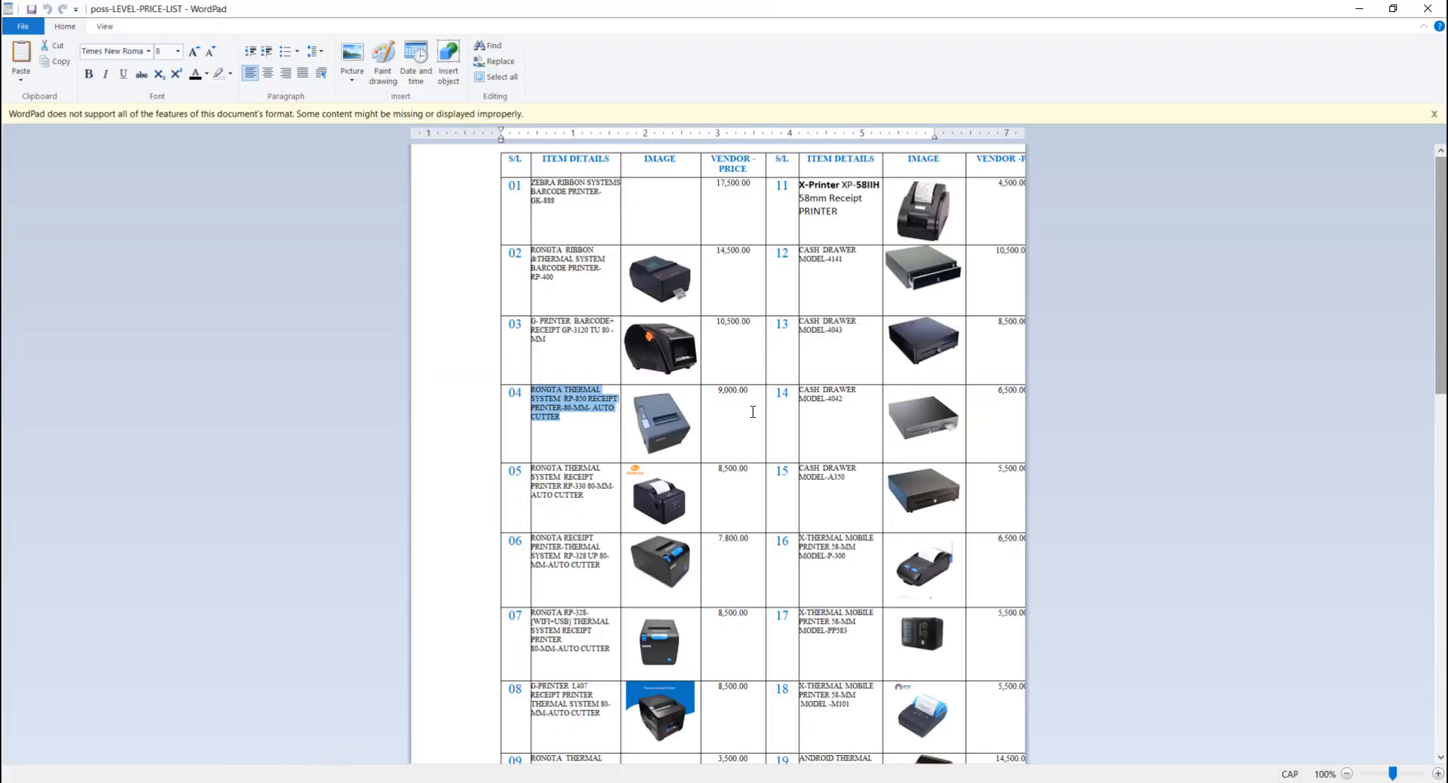
key("alt+Tab")
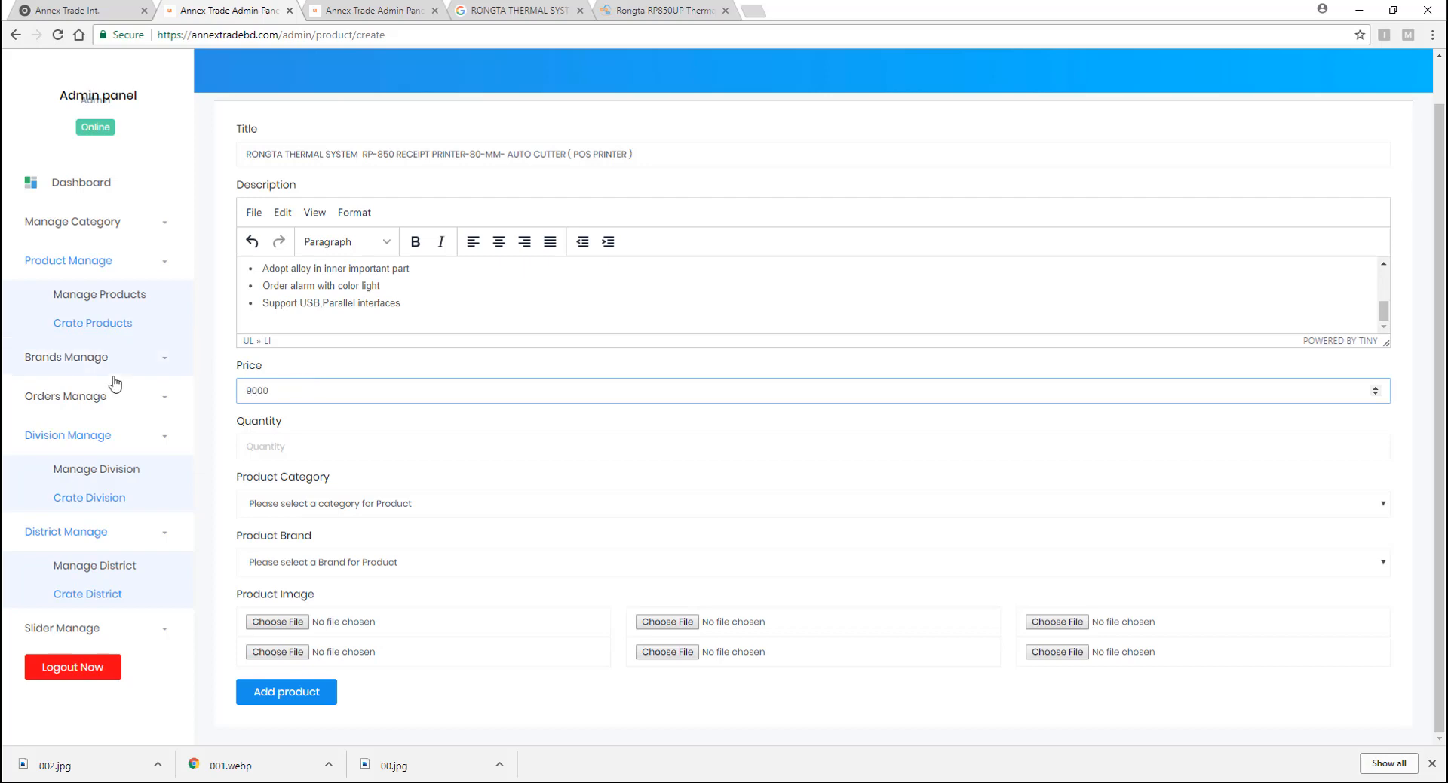
left_click(303, 449)
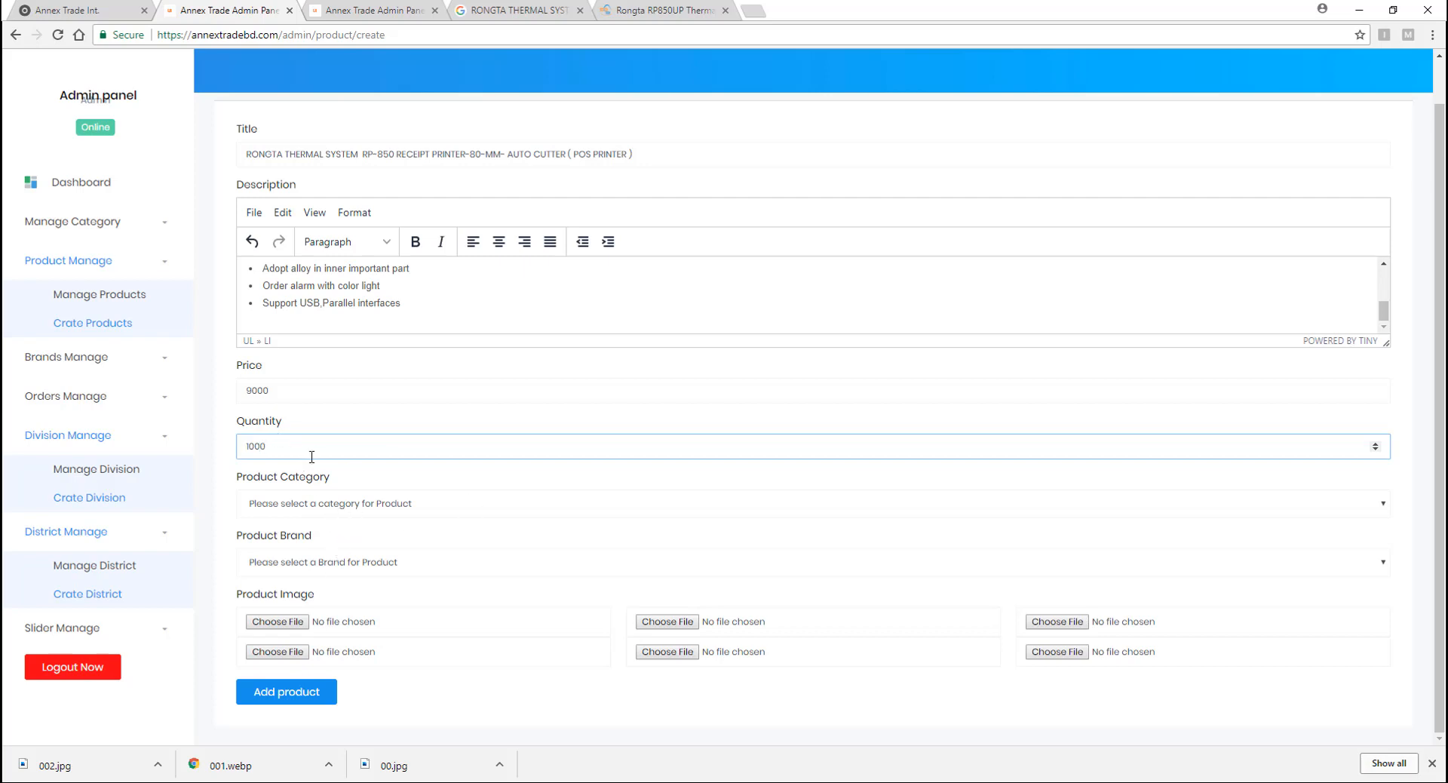
- Set the product category to "pos printer" under PRINTER & Scanner
left_click(356, 514)
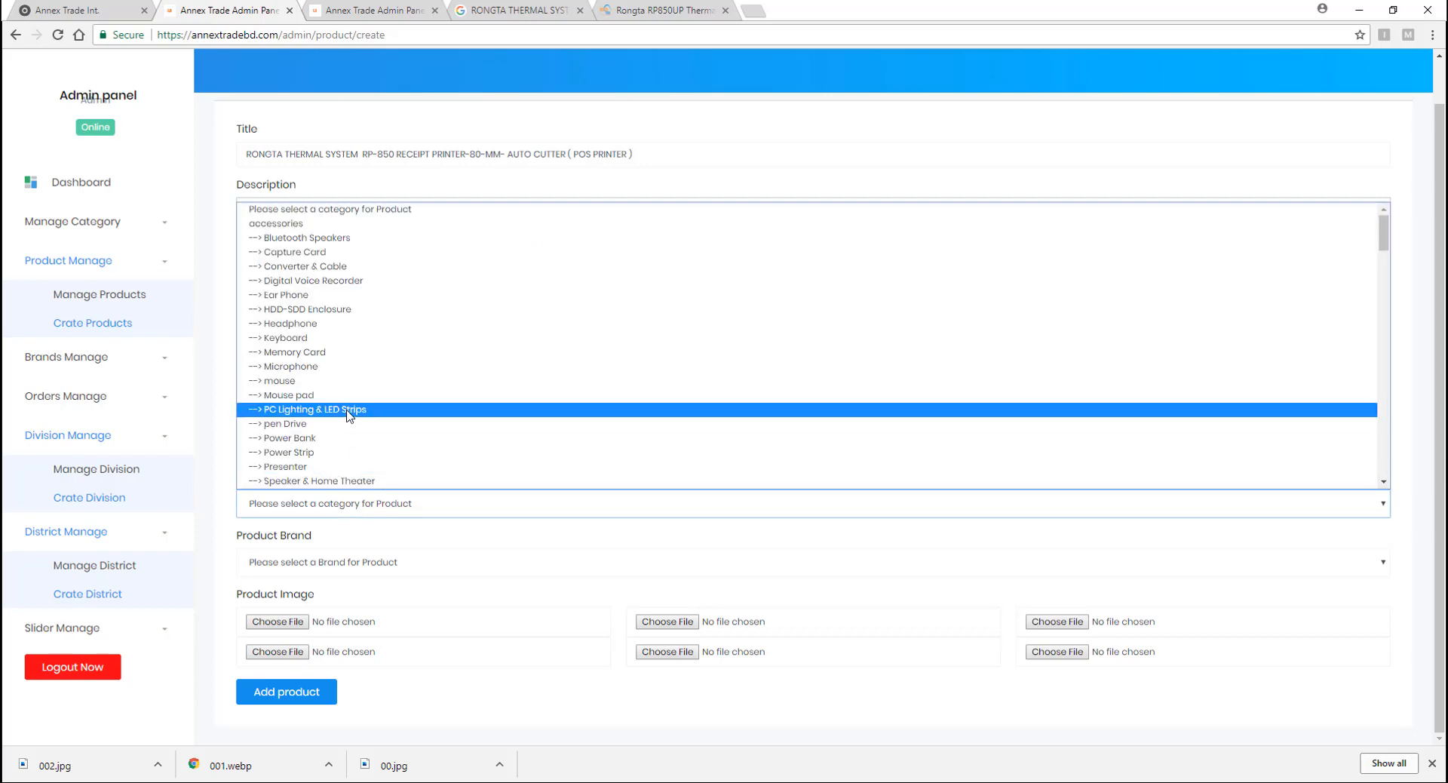
scroll(309, 362, "down", 4)
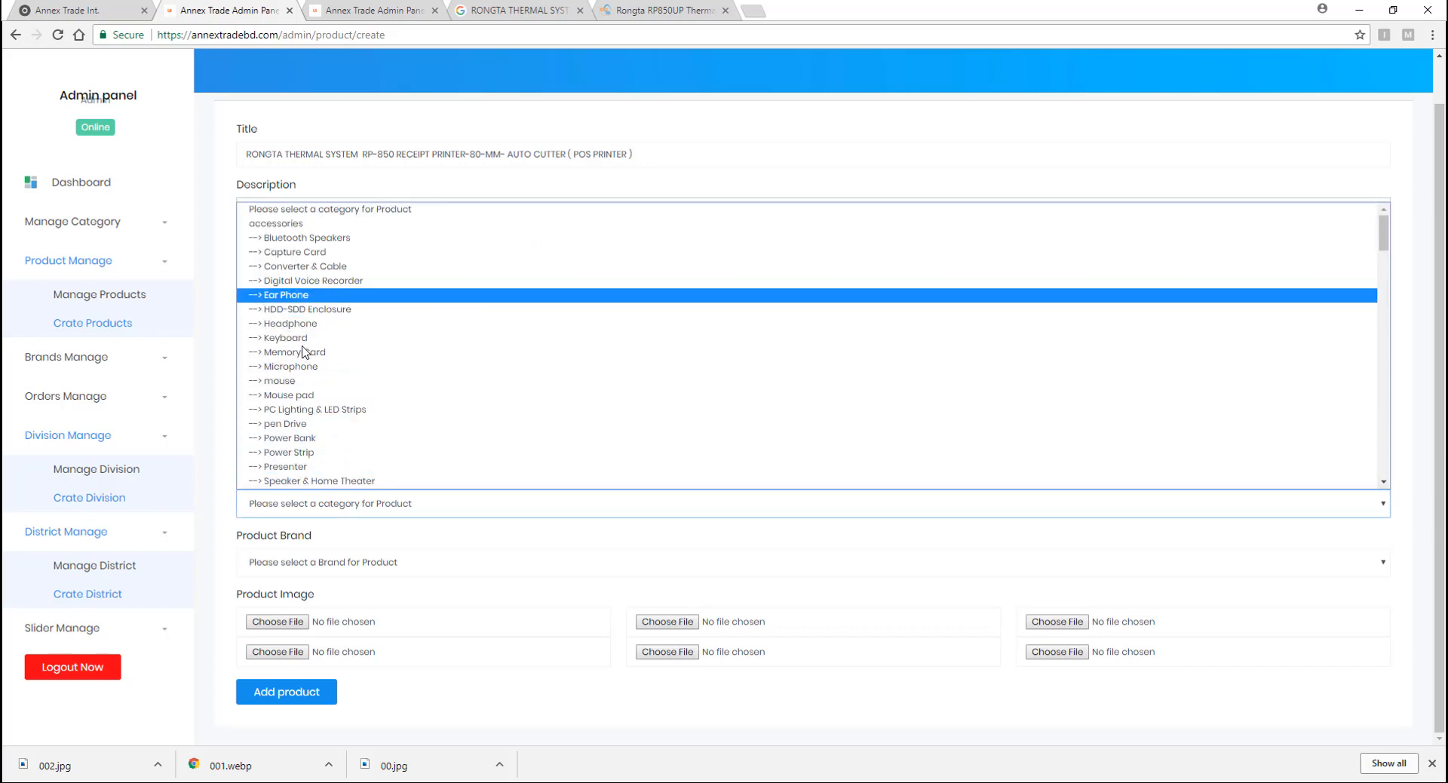
scroll(305, 355, "down", 5)
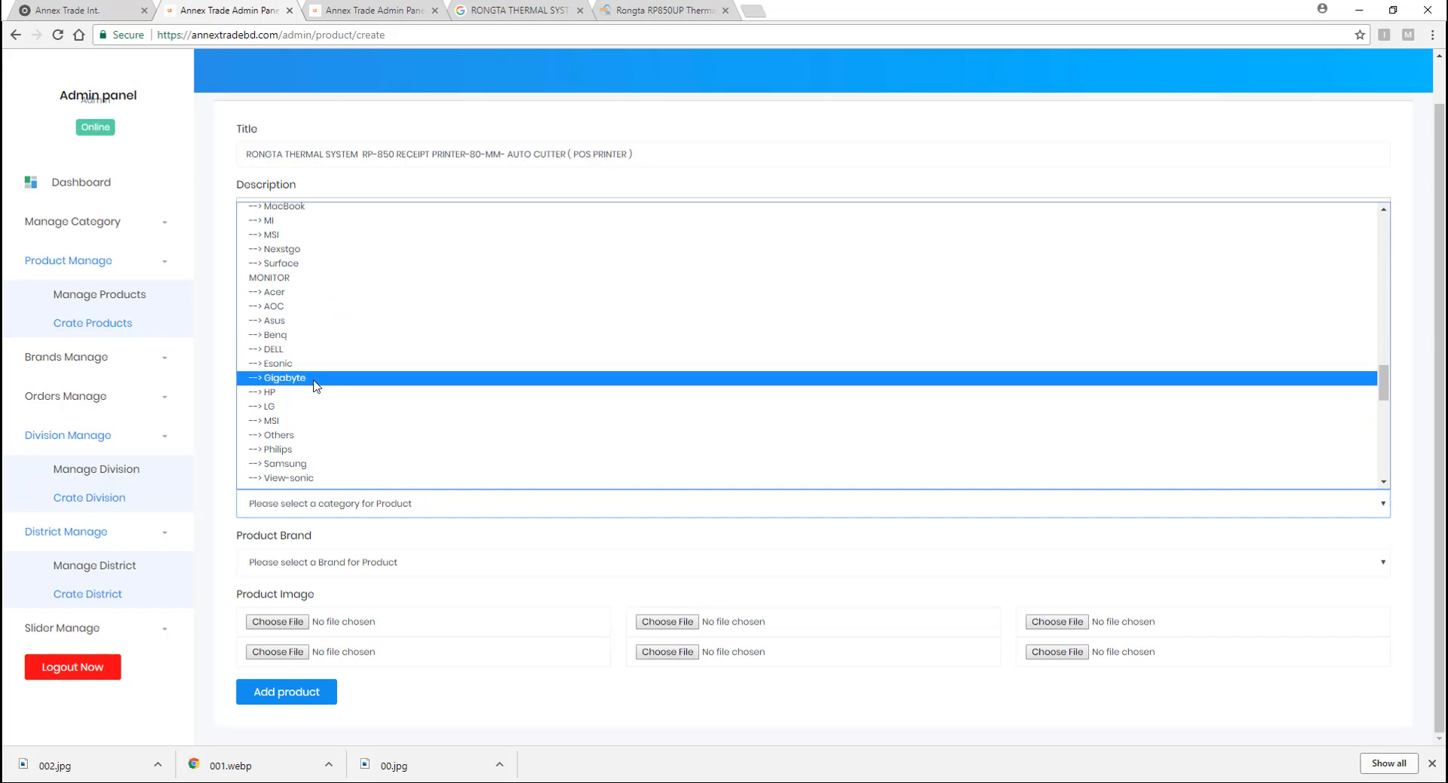
scroll(316, 377, "down", 5)
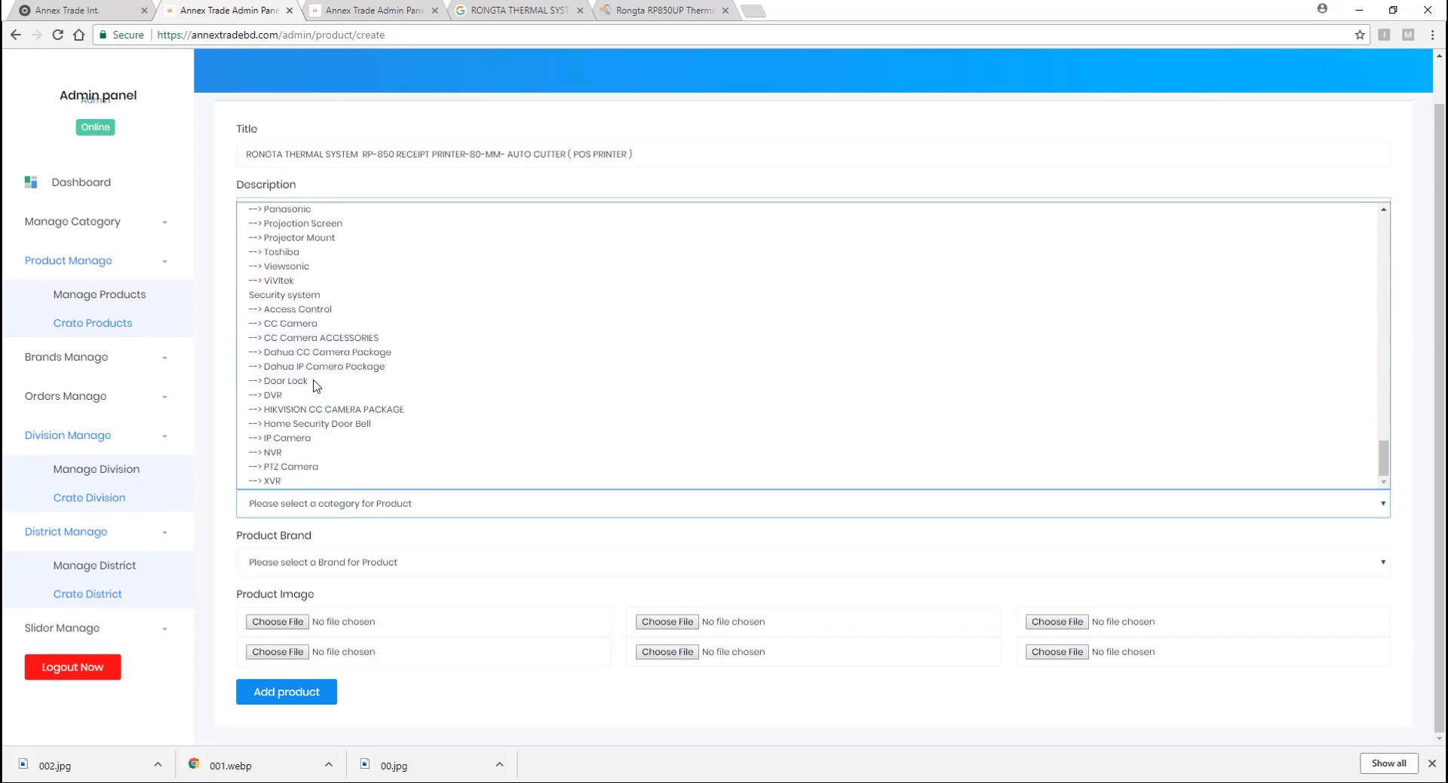
scroll(313, 370, "up", 4)
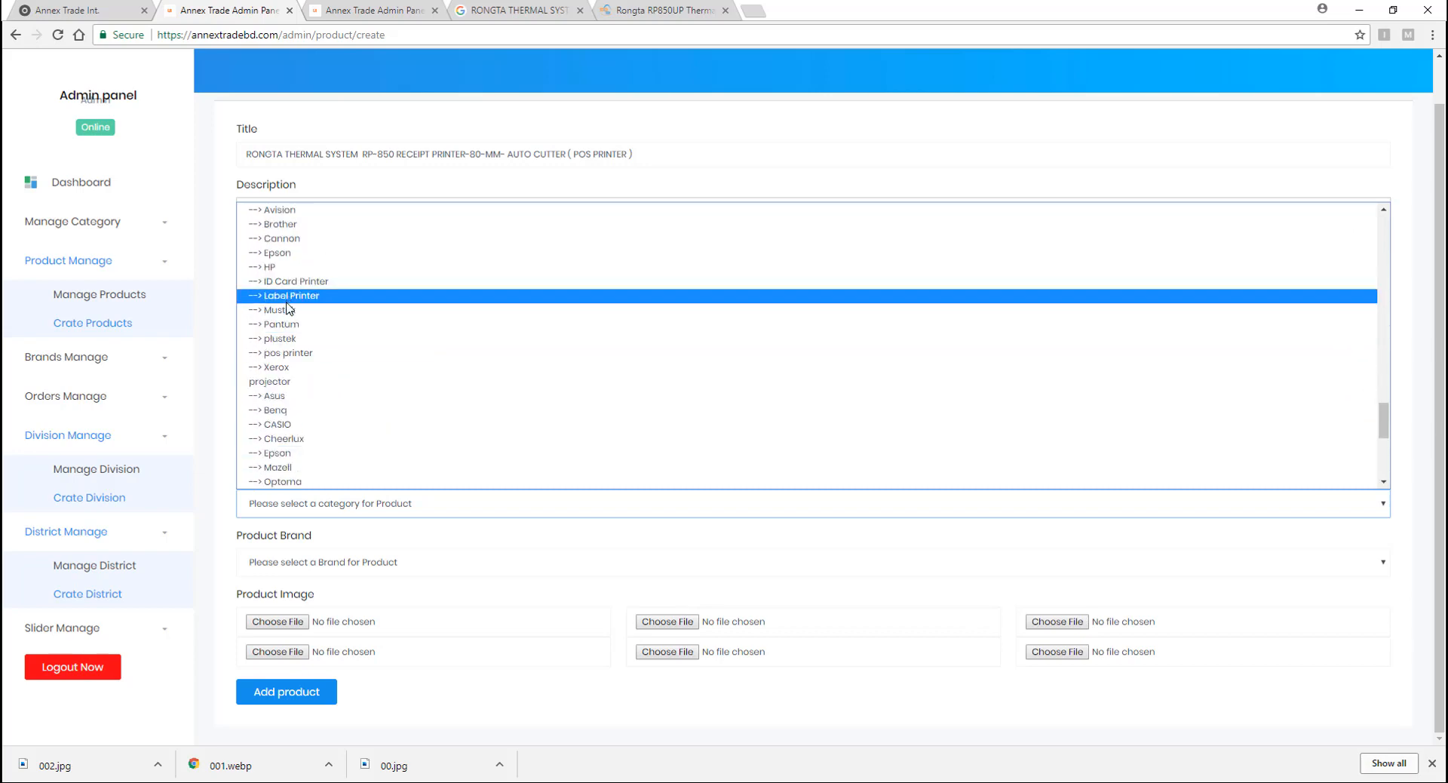
scroll(298, 422, "up", 2)
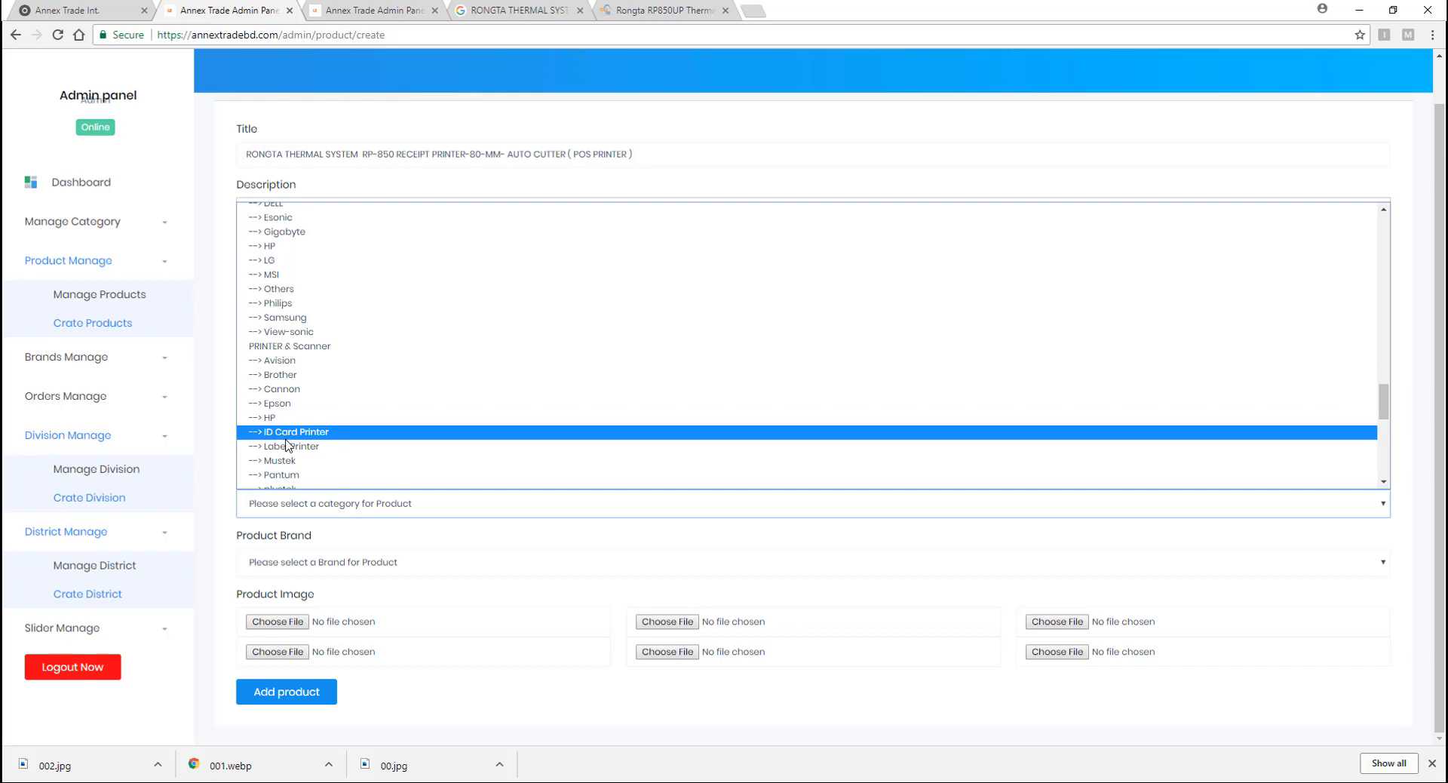
scroll(297, 399, "down", 2)
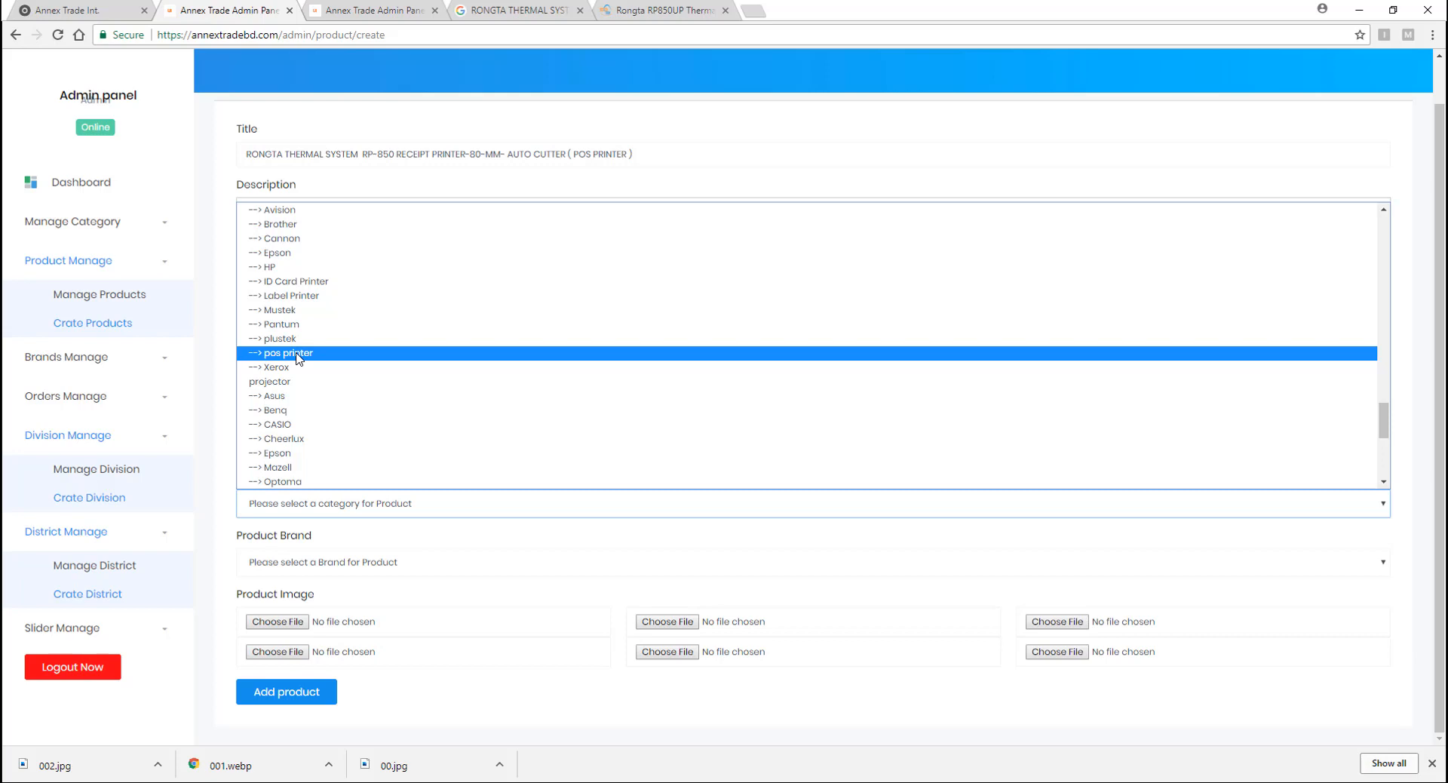
left_click(298, 356)
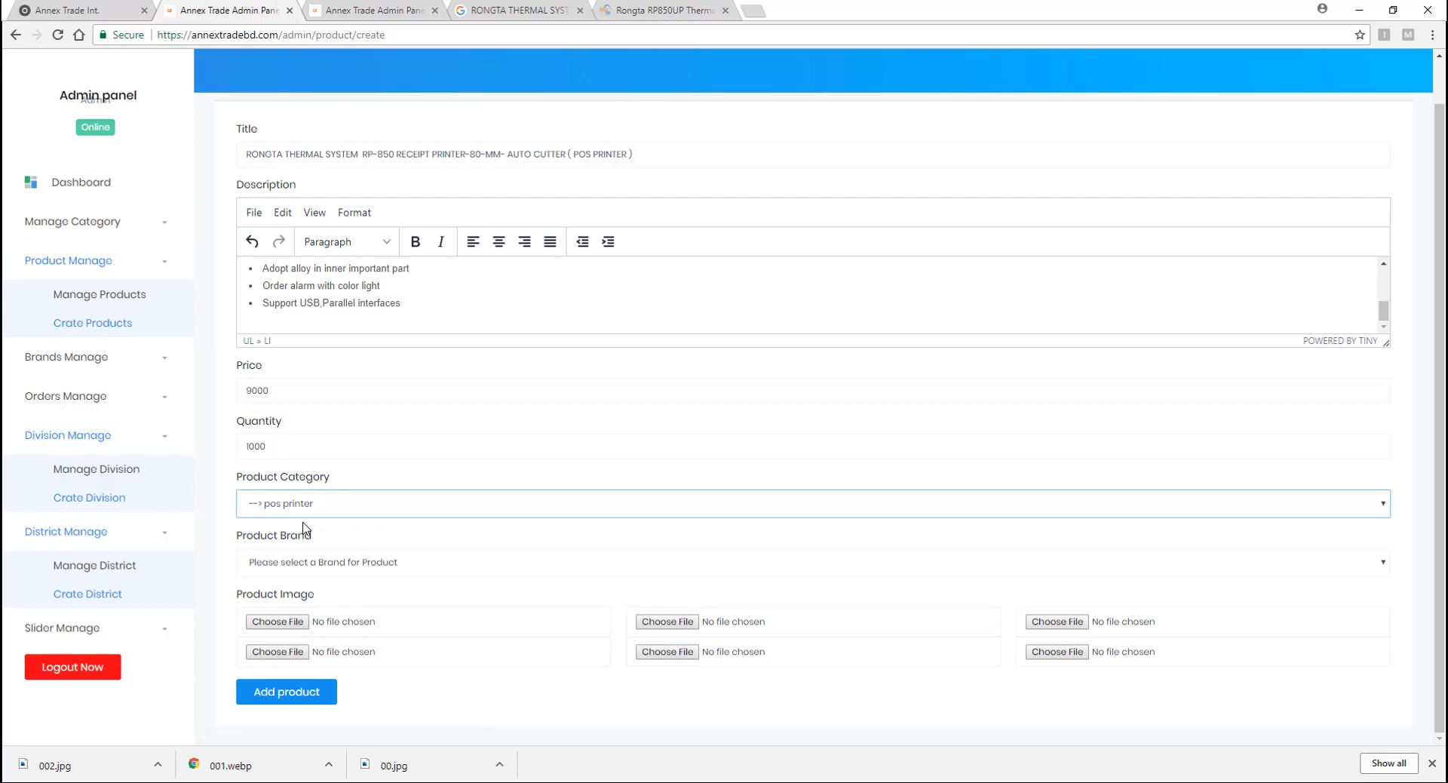
- Check the brand on the Startech page and set the product brand to Label Printer
left_click(279, 567)
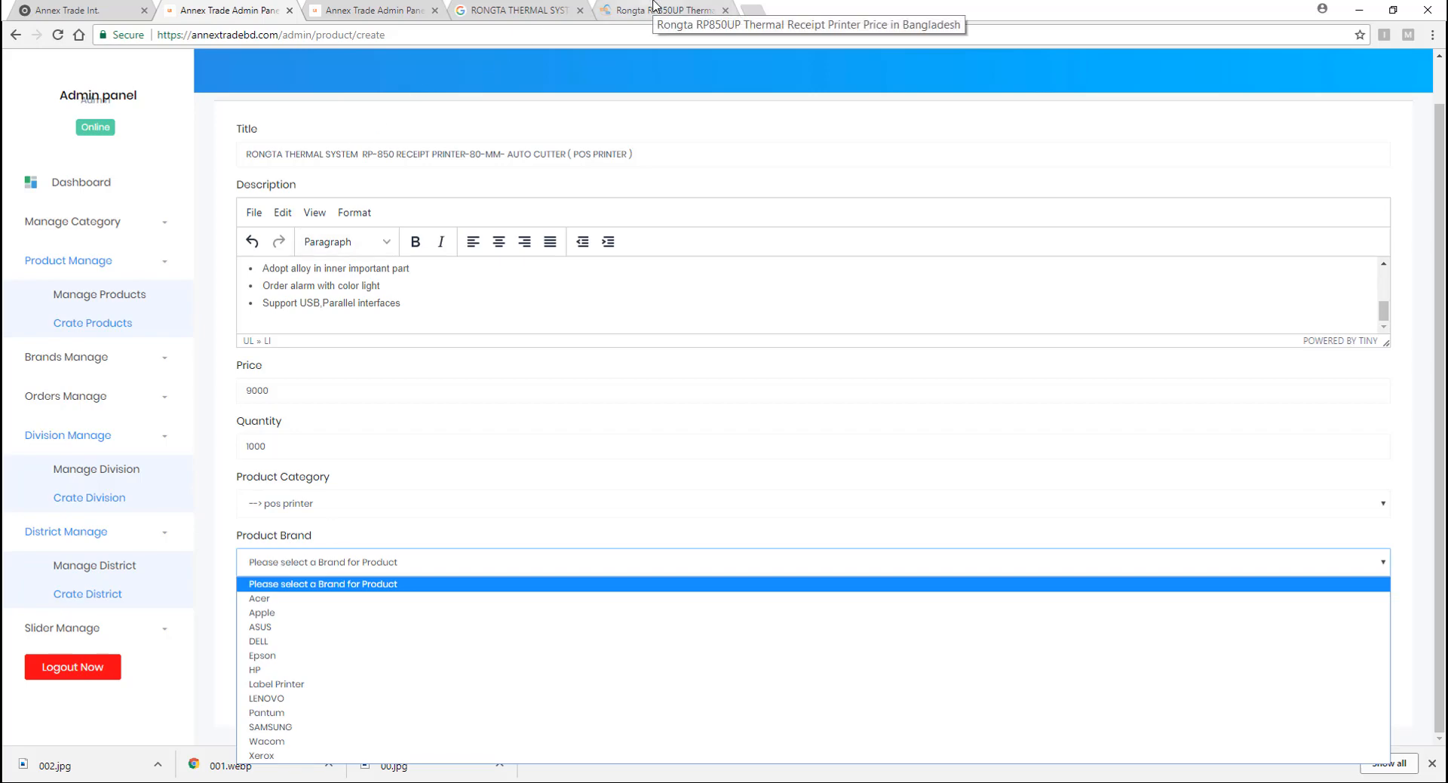
left_click(519, 10)
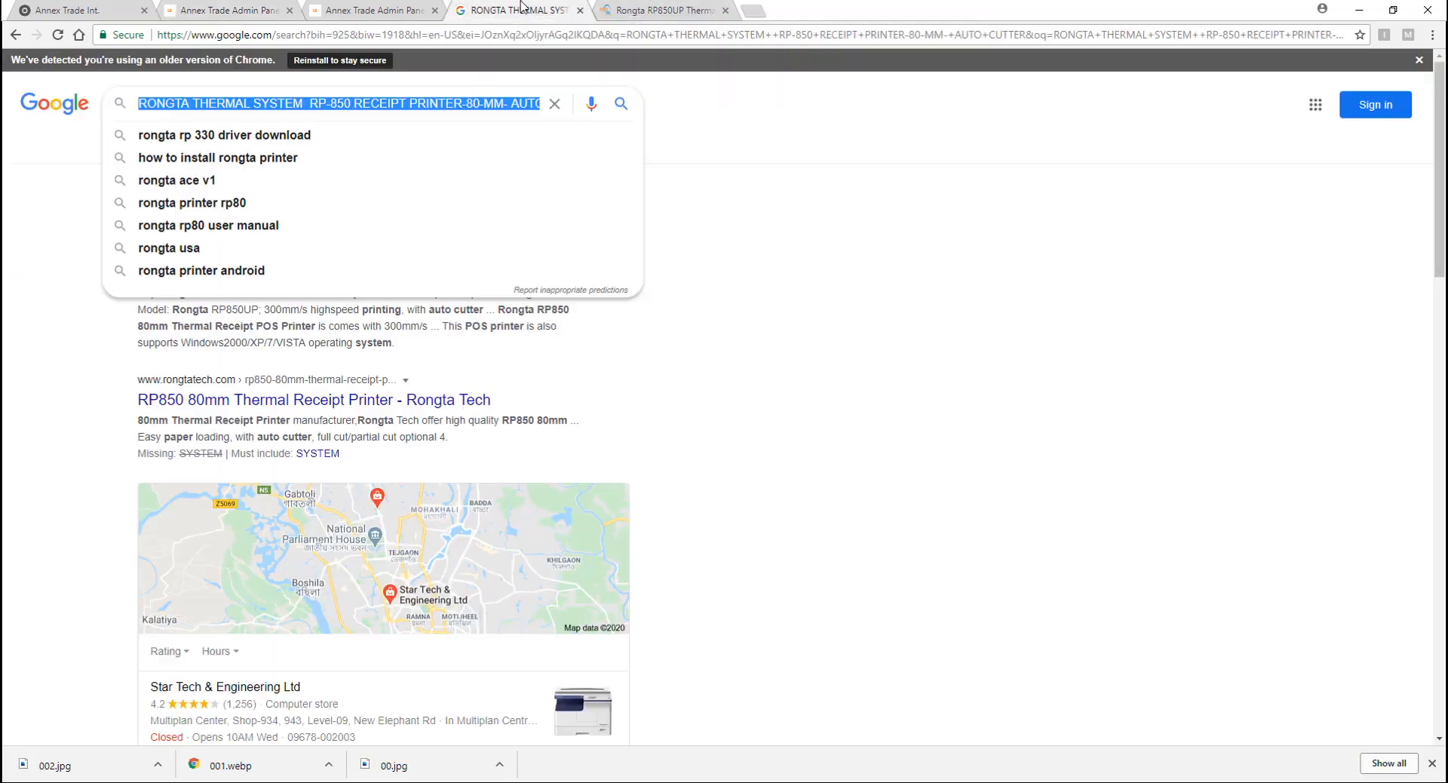
left_click(647, 12)
left_click(1030, 331)
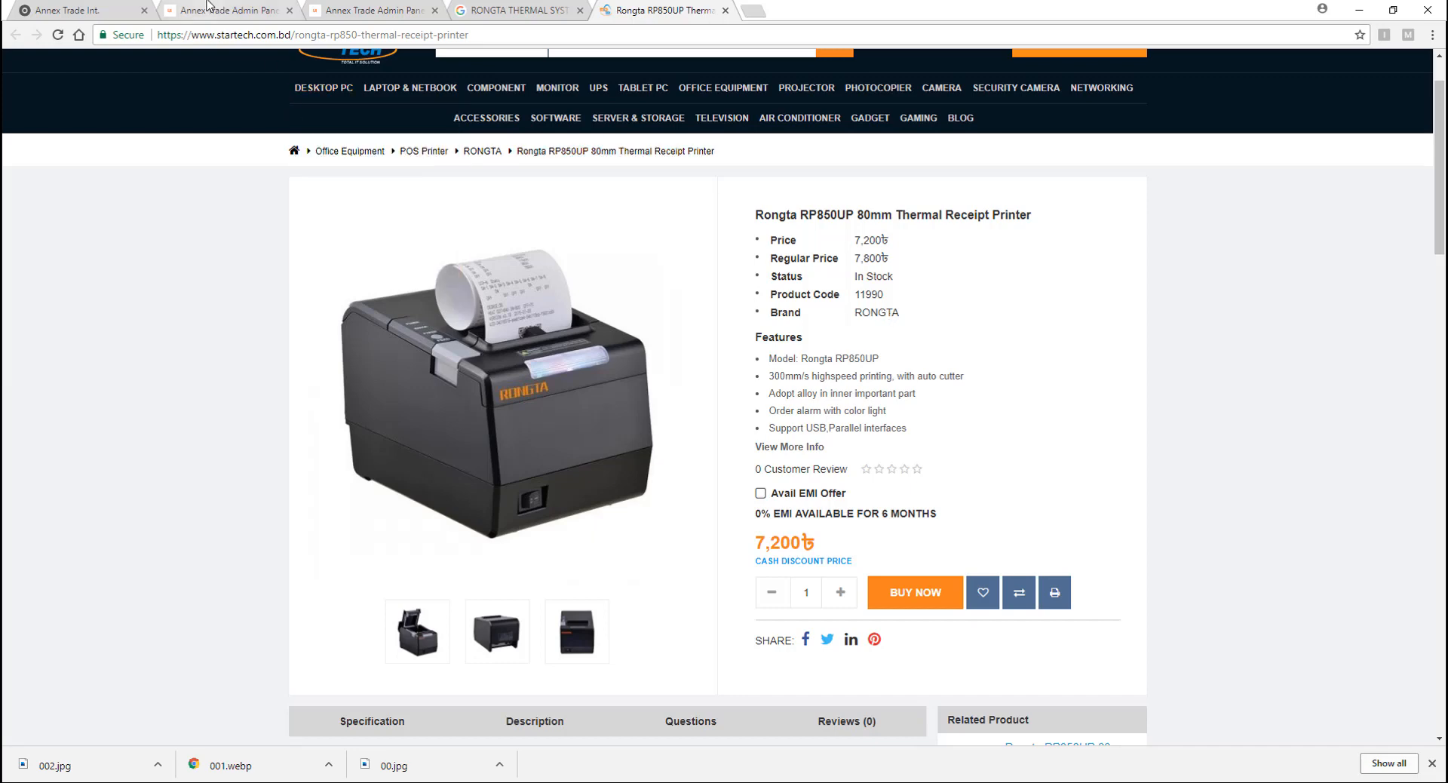
left_click(210, 9)
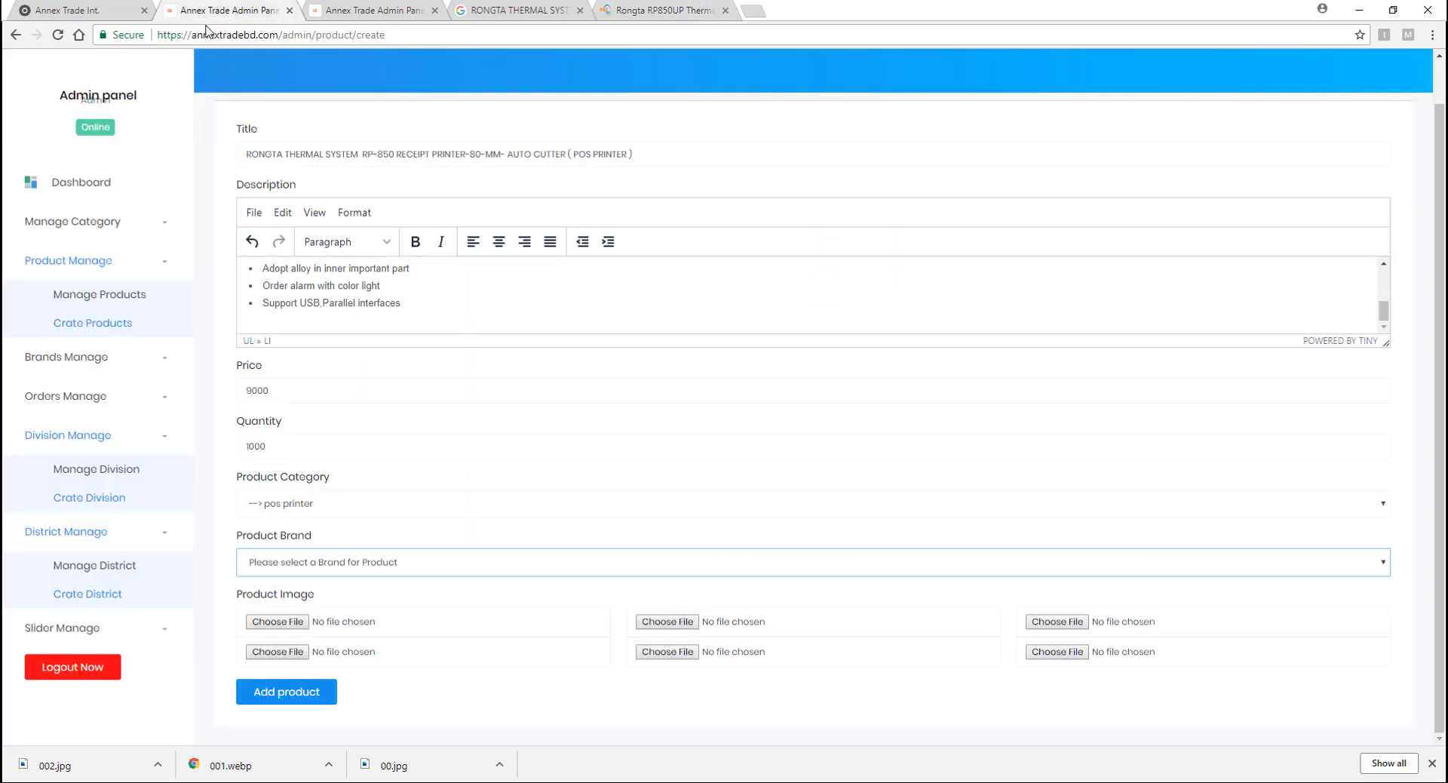
left_click(355, 576)
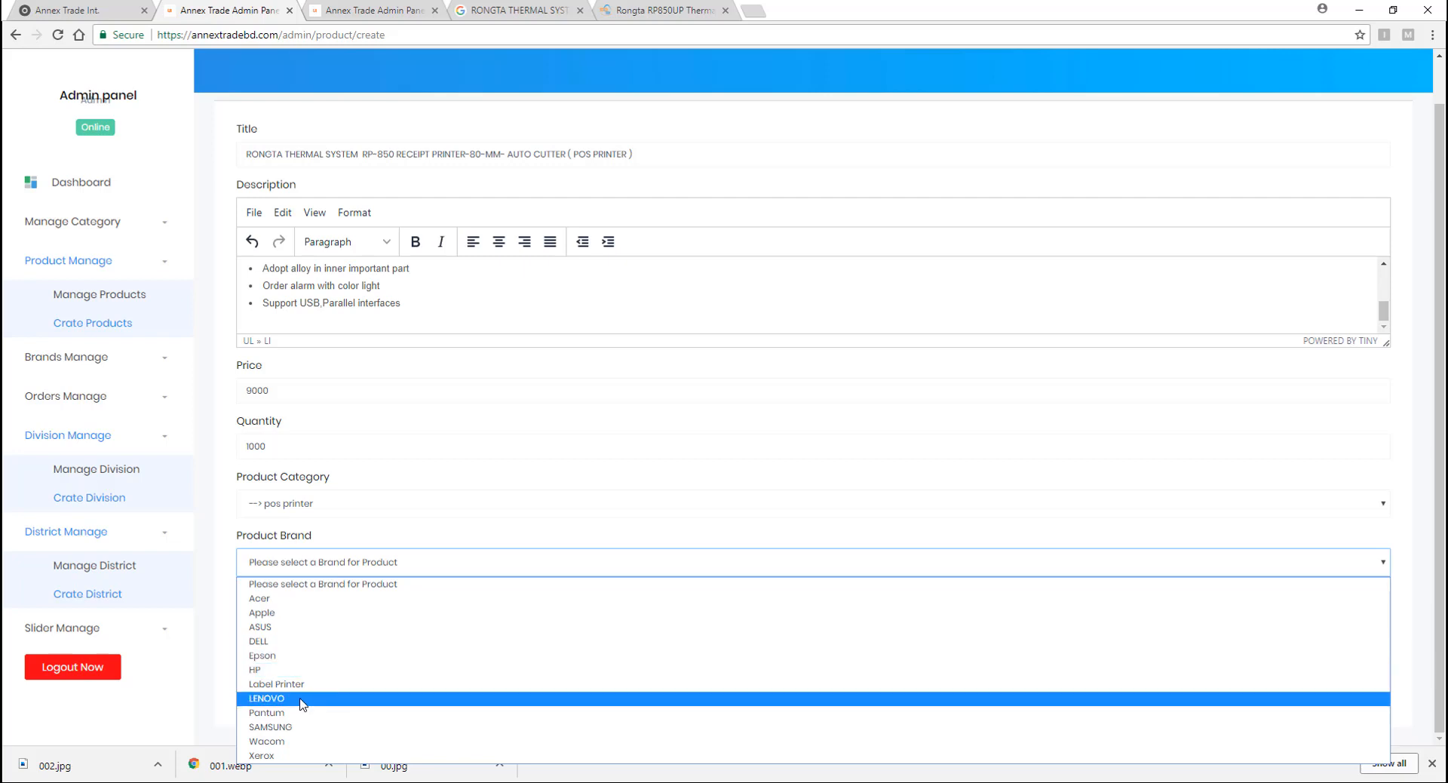
left_click(319, 684)
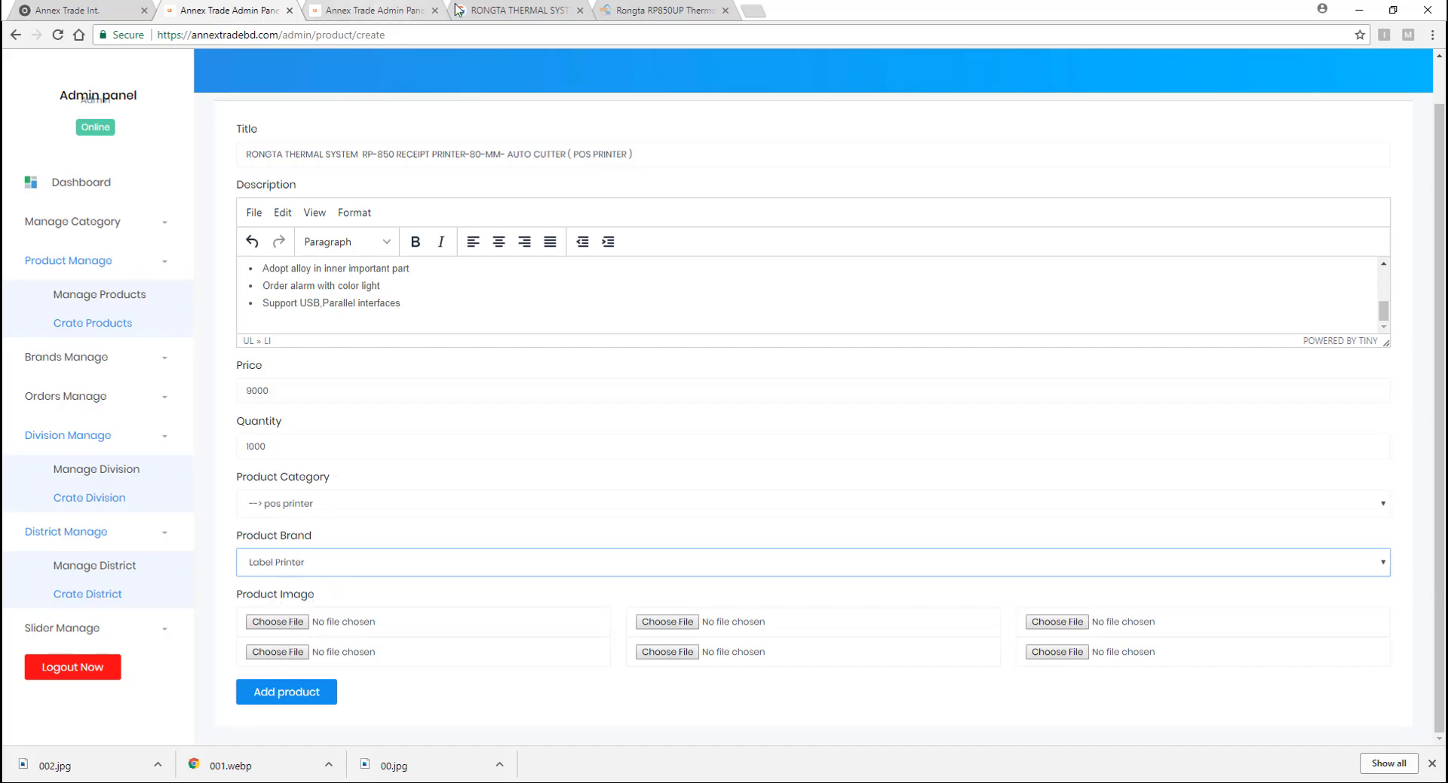
- Show Google image results for the RONGTA RP-850 receipt printer search and look through the product photos
left_click(516, 10)
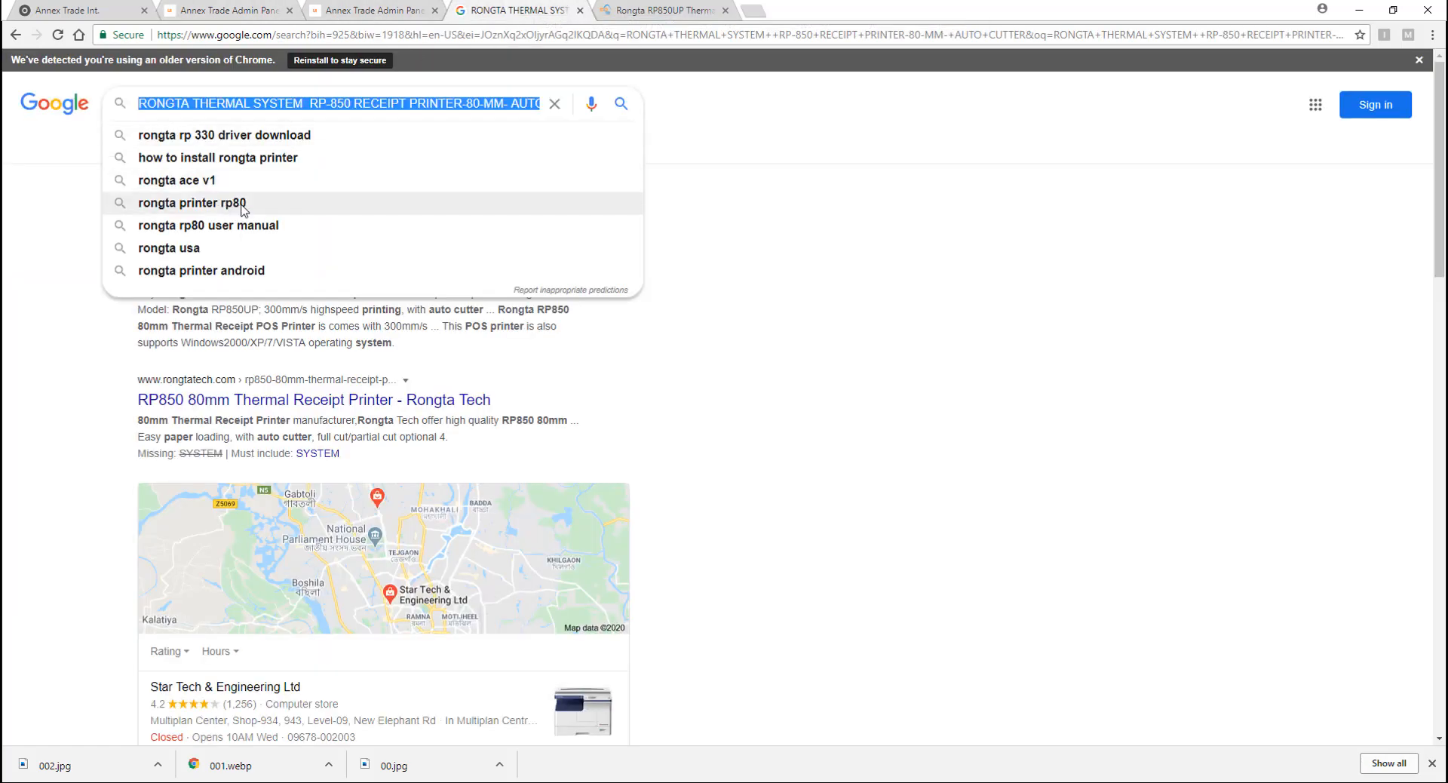
left_click(814, 158)
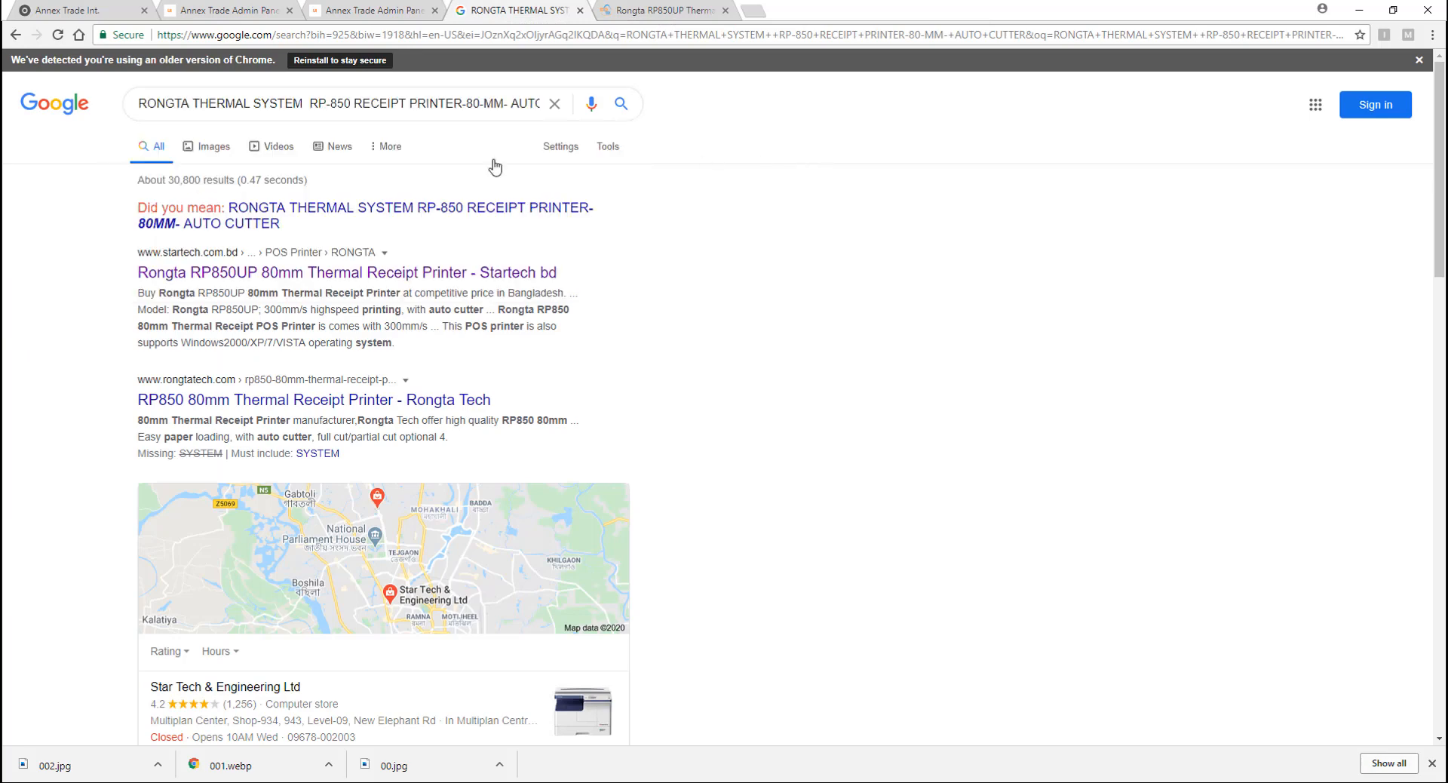
left_click(215, 151)
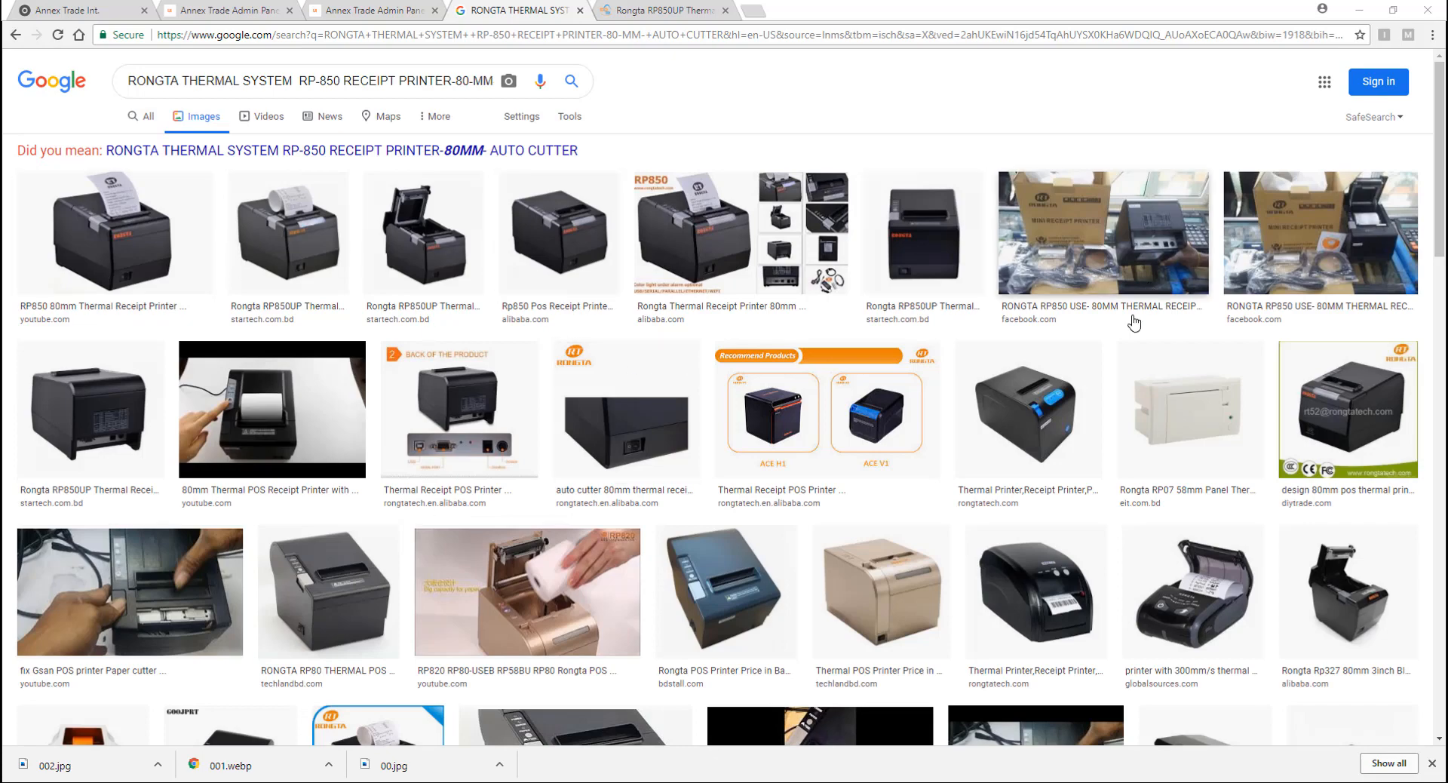
scroll(1133, 323, "down", 4)
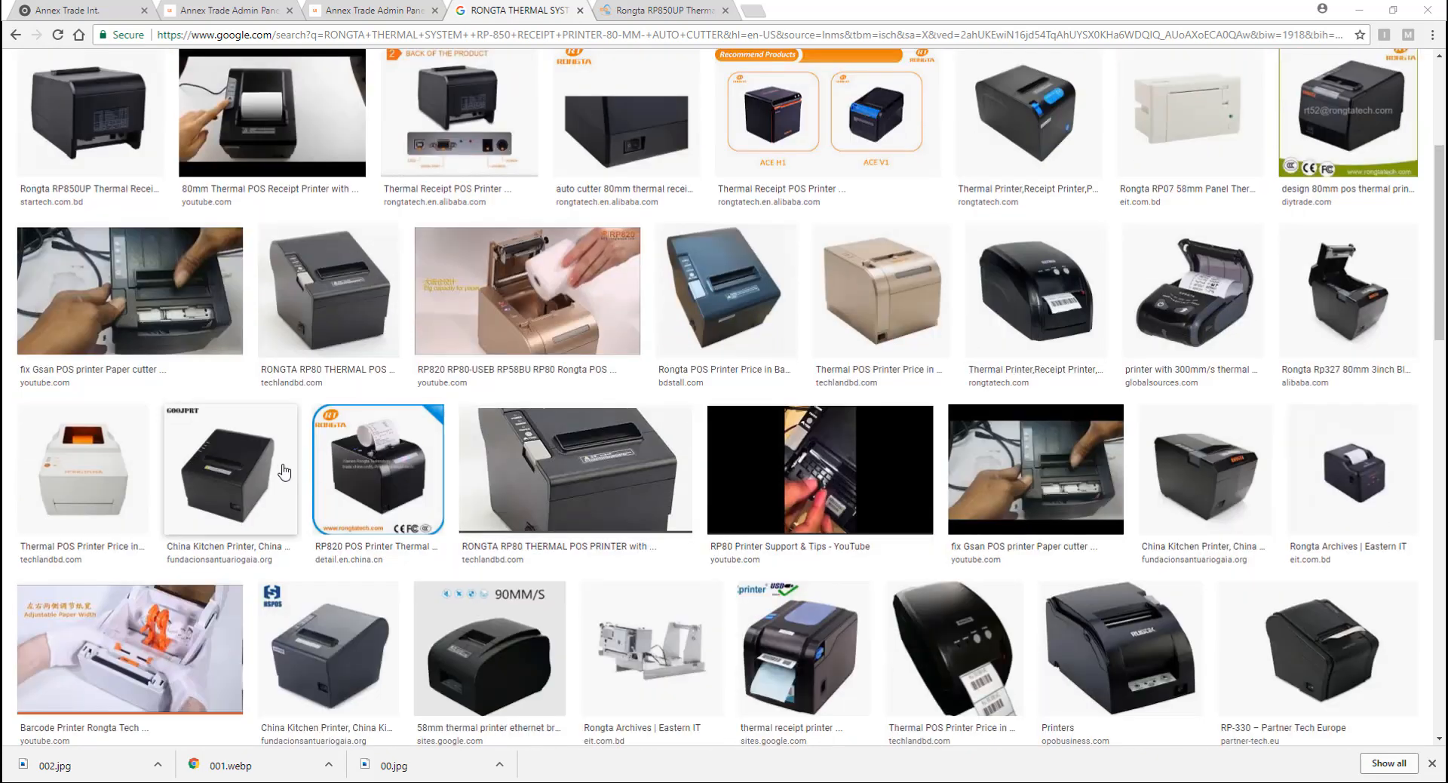
scroll(284, 472, "down", 3)
scroll(112, 497, "up", 4)
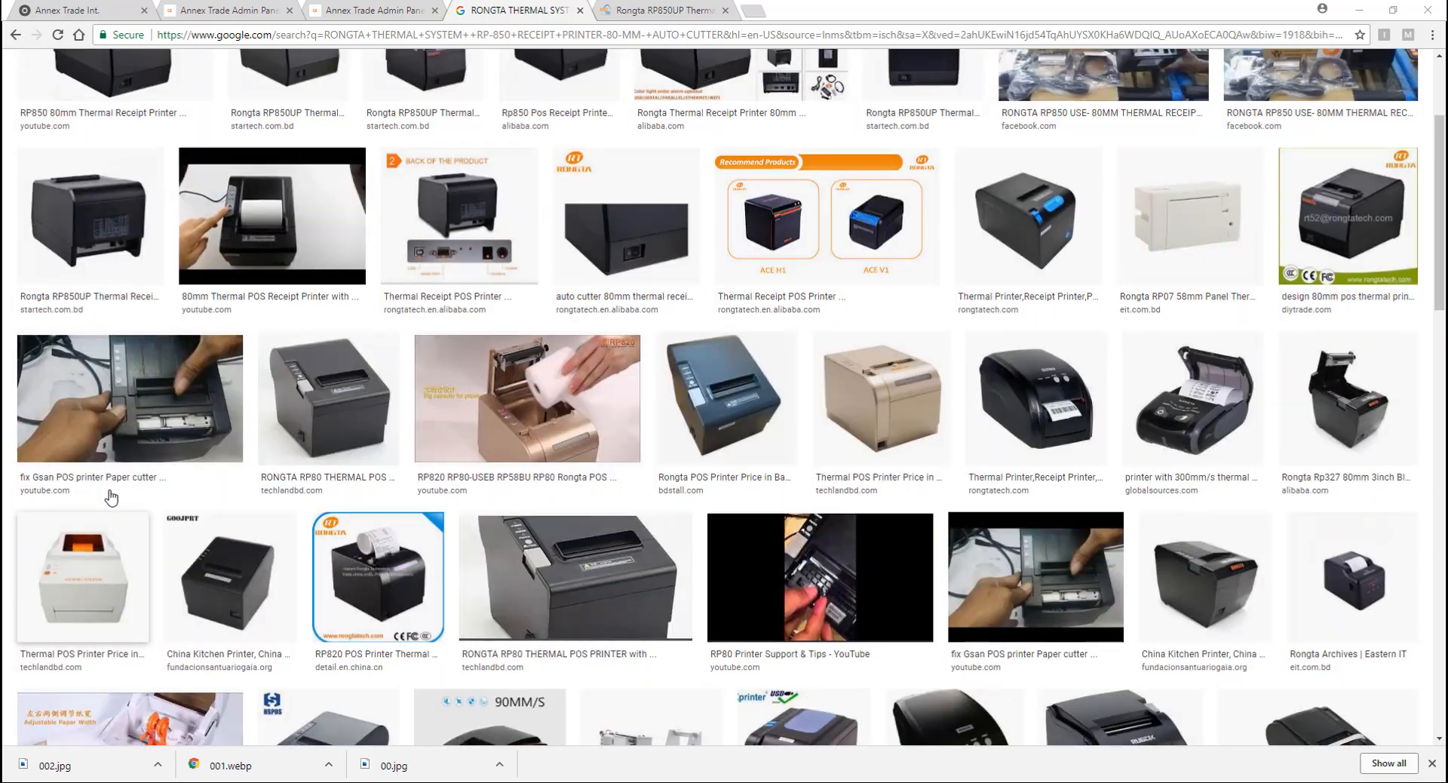
scroll(111, 497, "up", 4)
- Open the Startech related image of the Rongta printer and save it as rp80-1-500x500 in the image folder on drive E
left_click(133, 235)
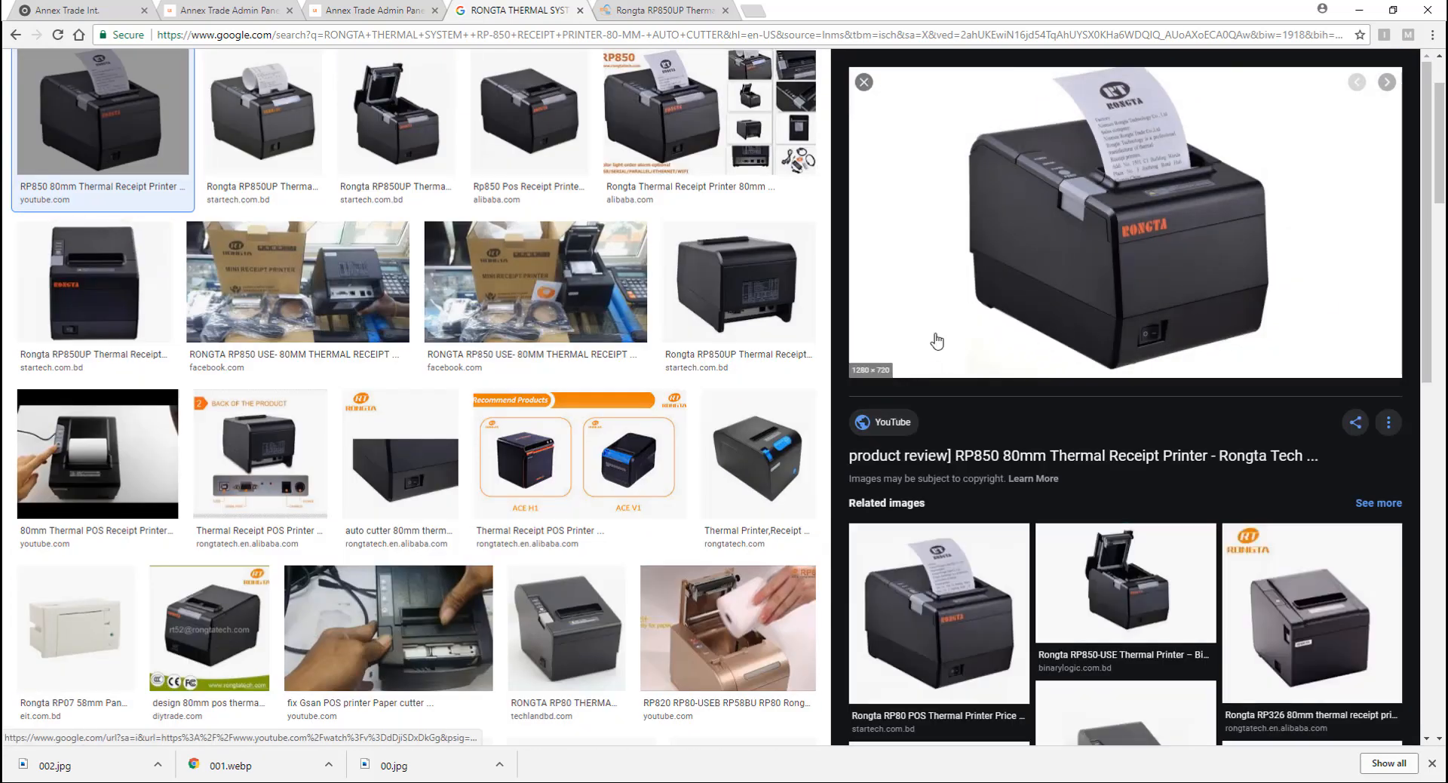
scroll(985, 516, "down", 1)
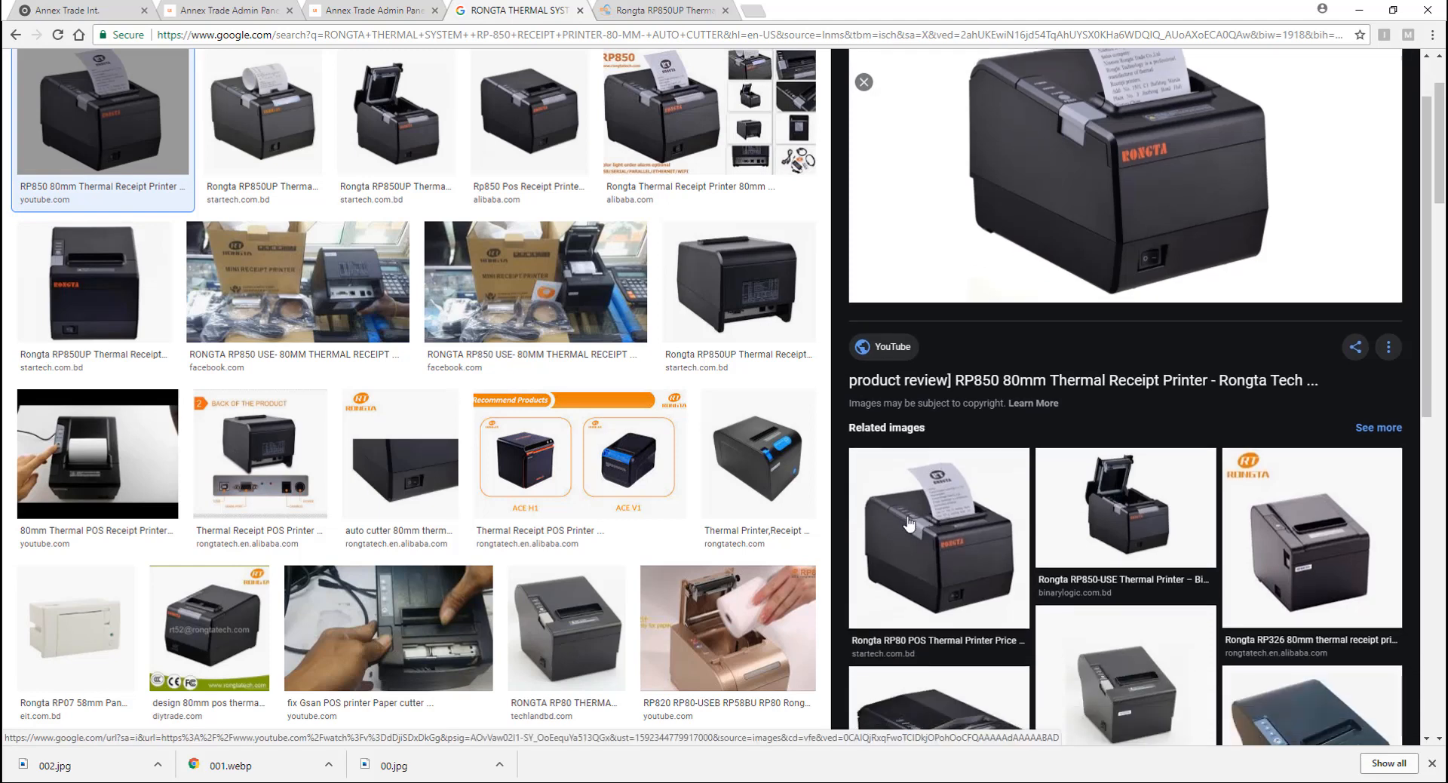
left_click(948, 518)
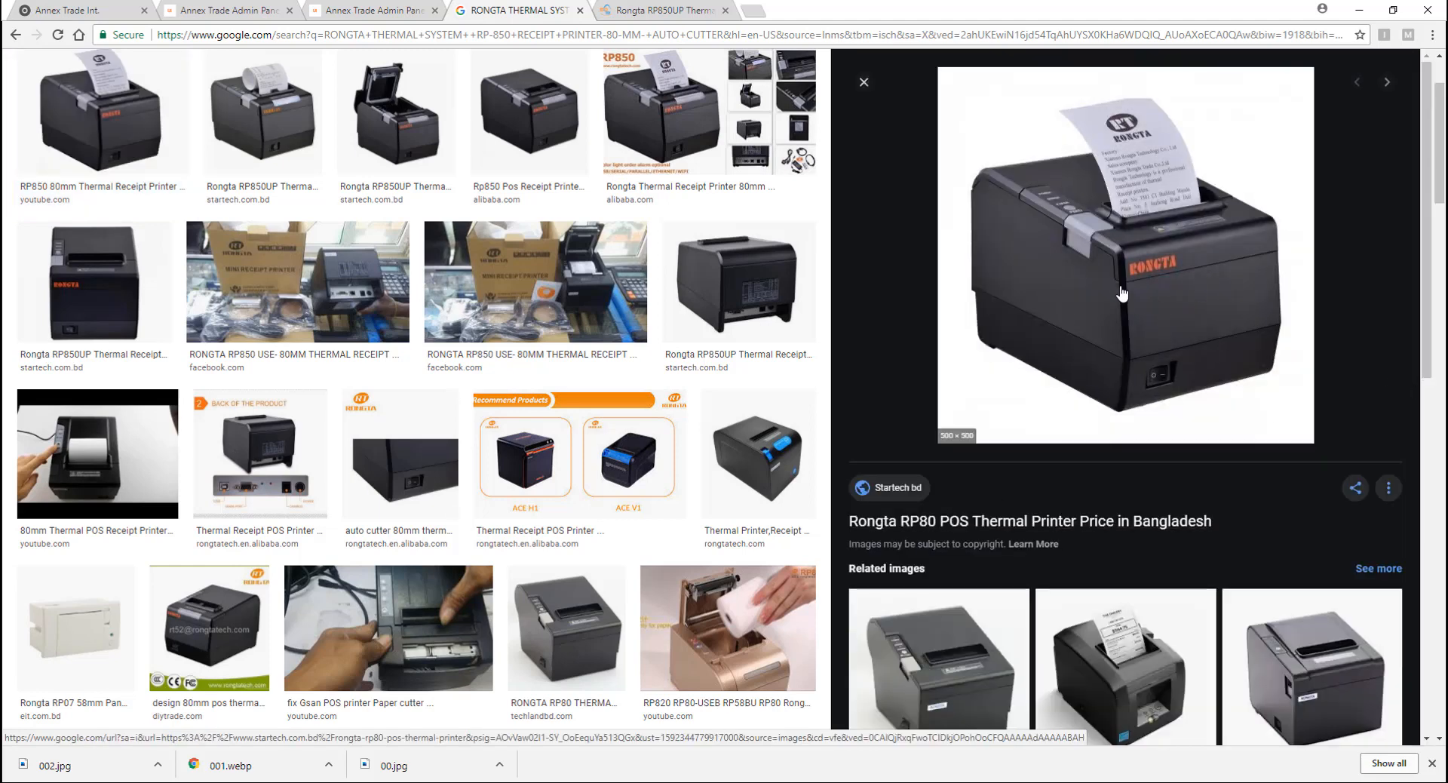
right_click(1066, 162)
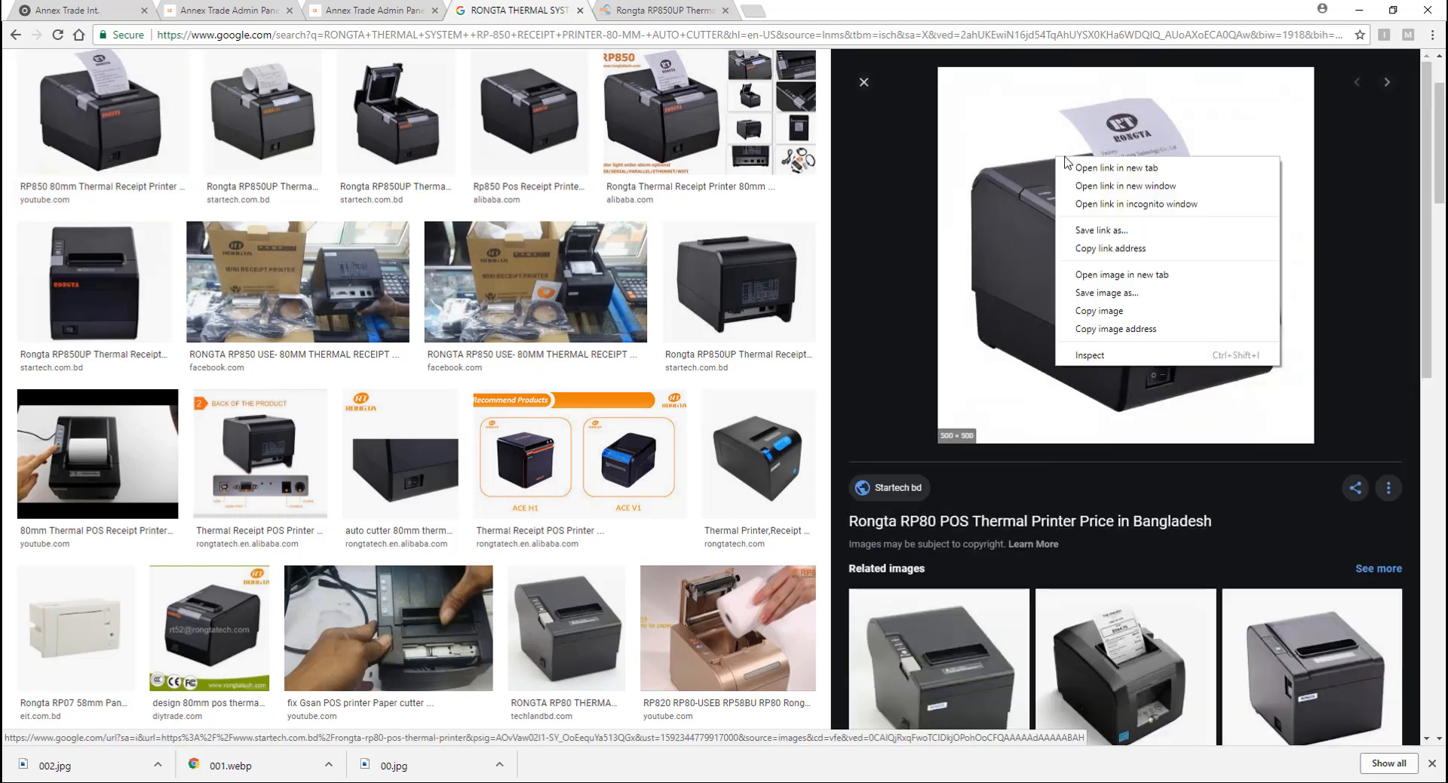
left_click(1128, 294)
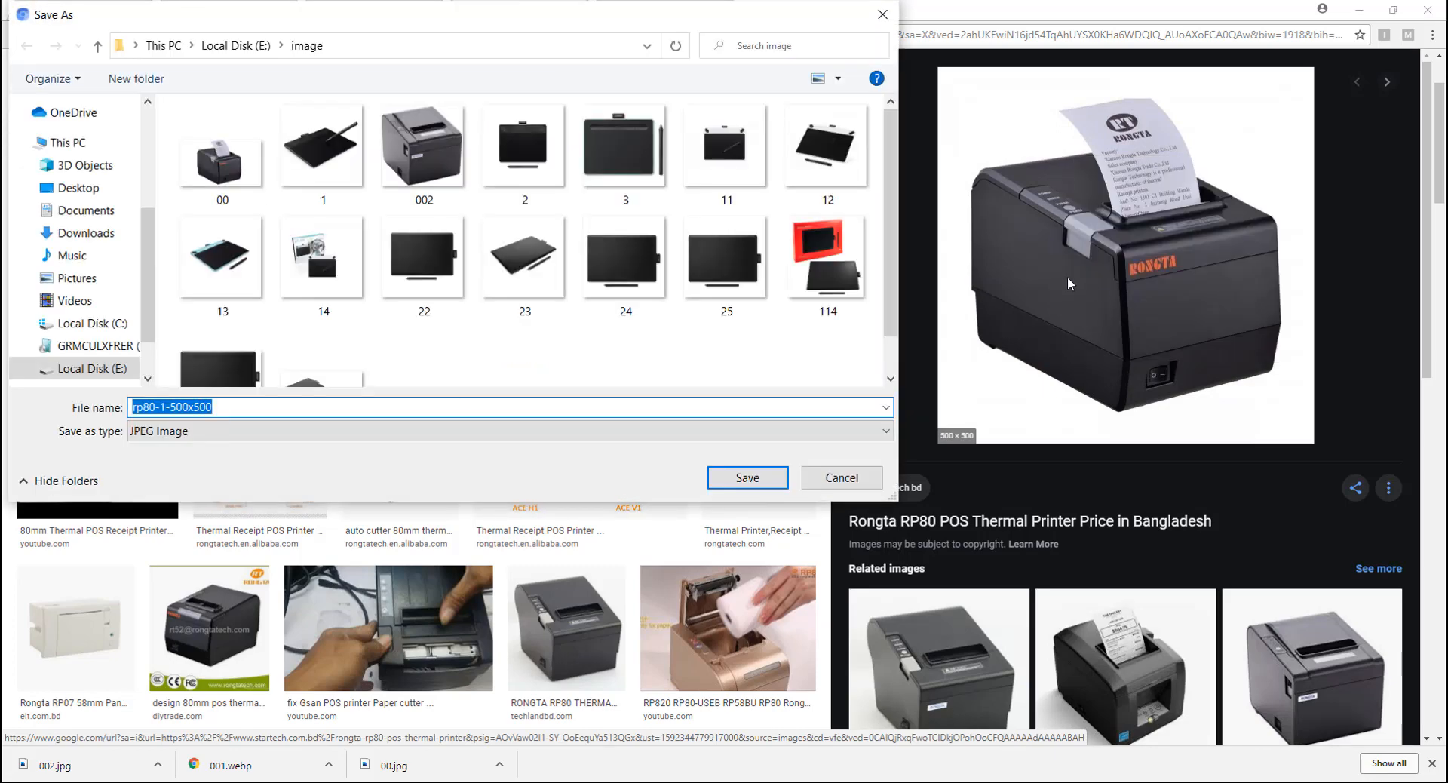
key("Return")
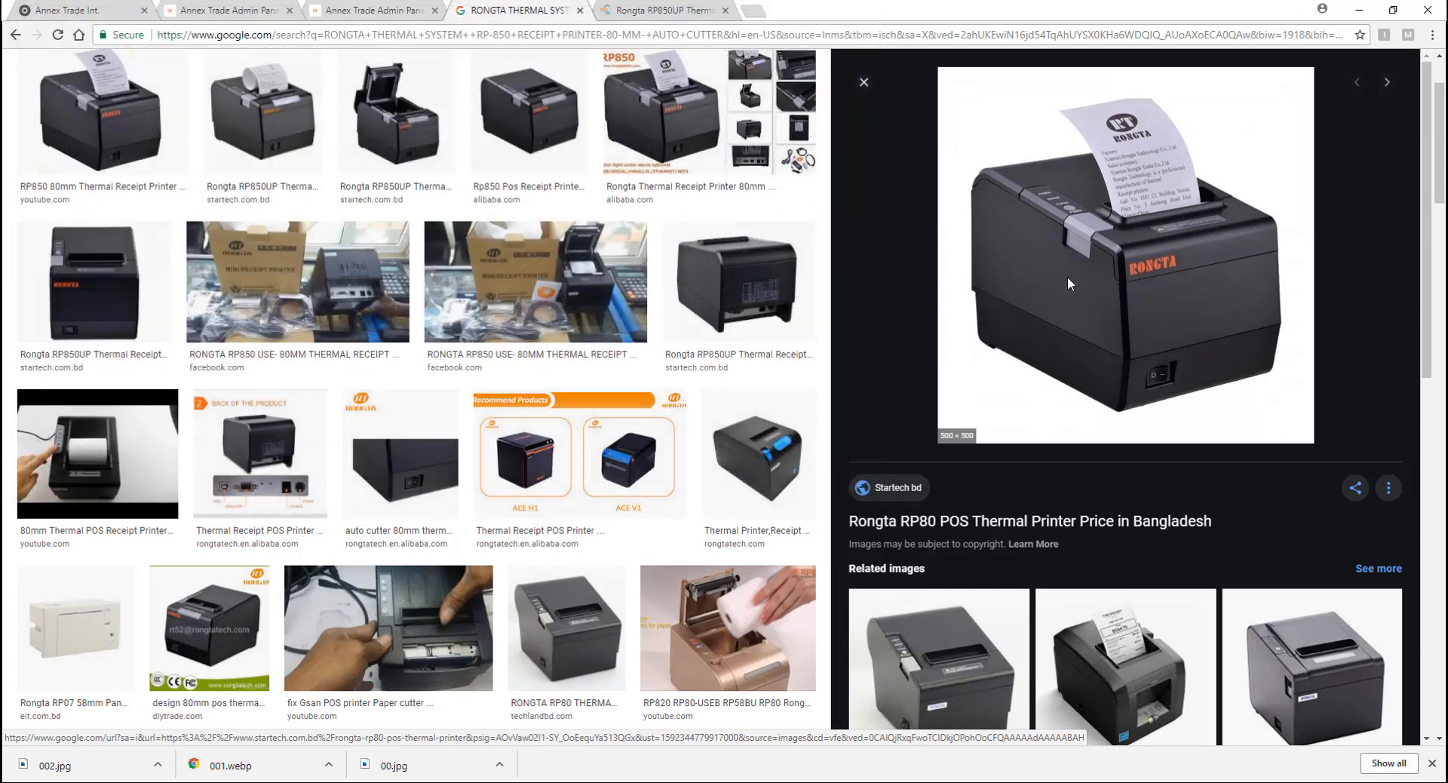
scroll(546, 494, "down", 4)
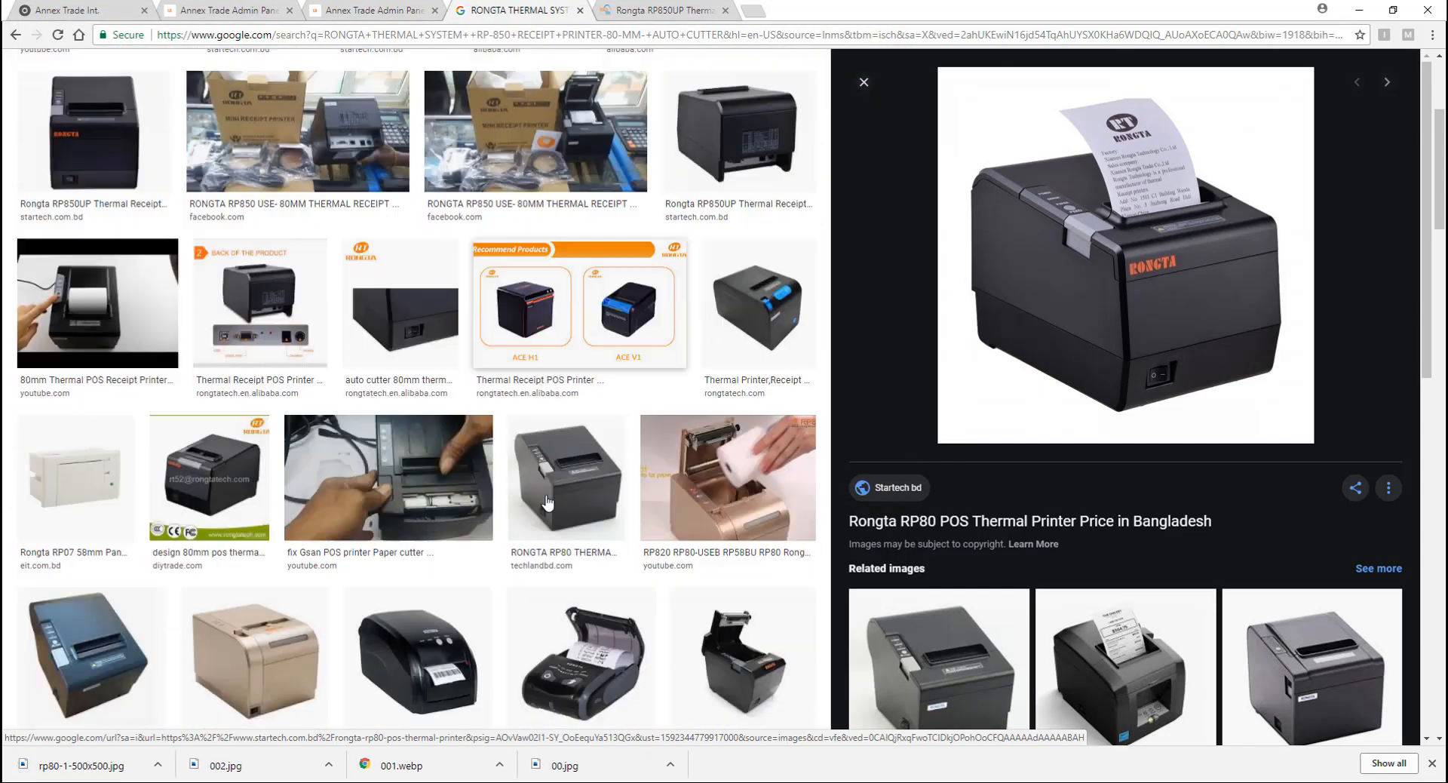
- Browse further down the Rongta image results and the related images for more product photos
scroll(571, 500, "down", 2)
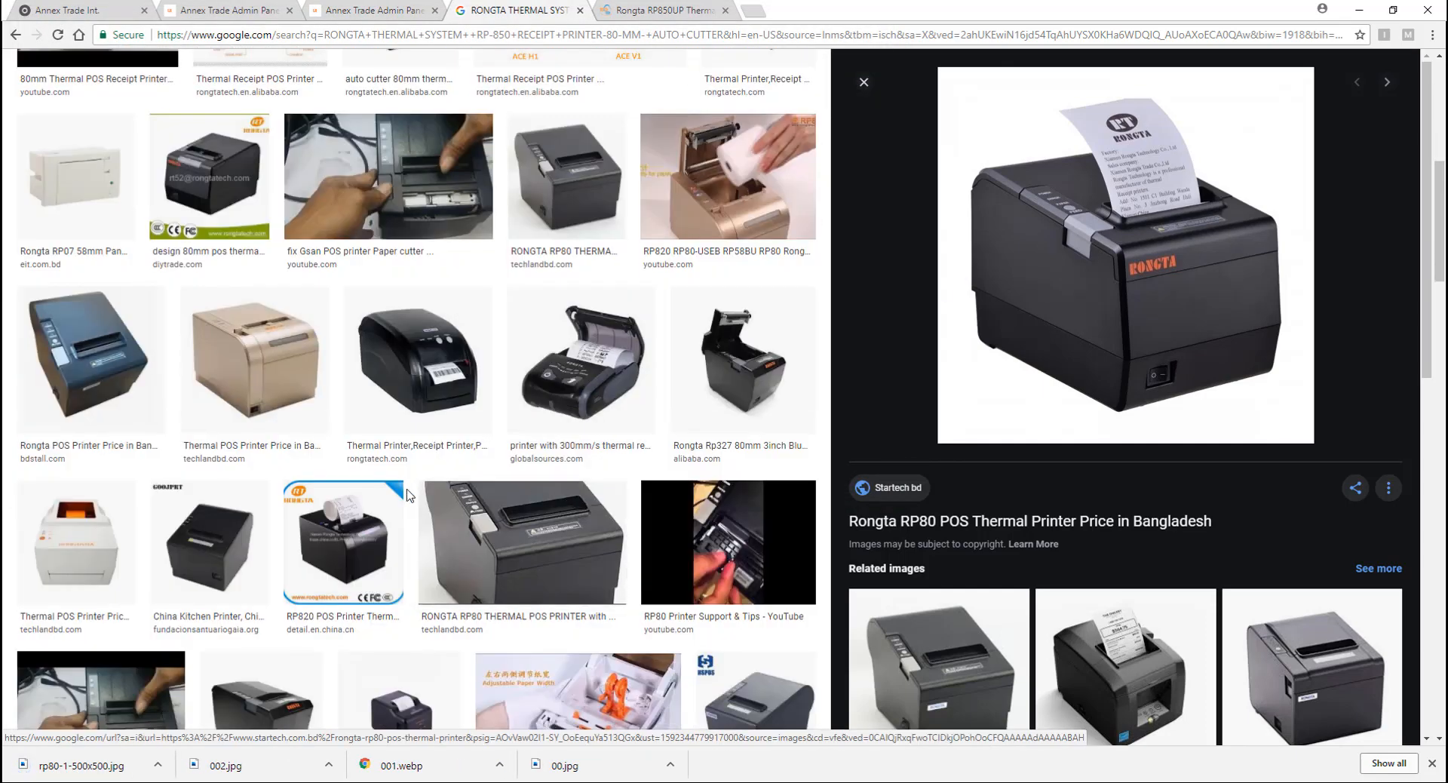
scroll(407, 497, "down", 3)
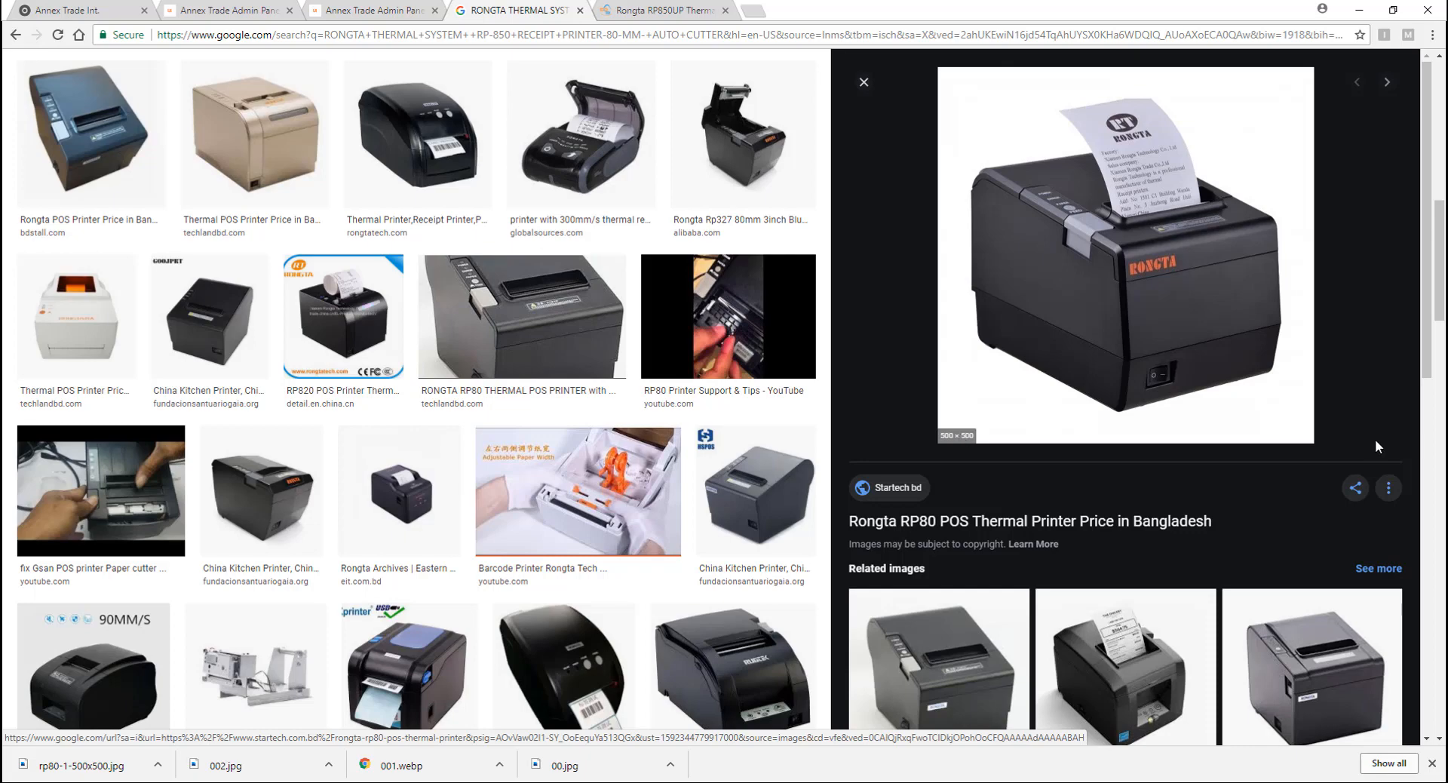
scroll(1257, 404, "down", 4)
scroll(1258, 405, "down", 5)
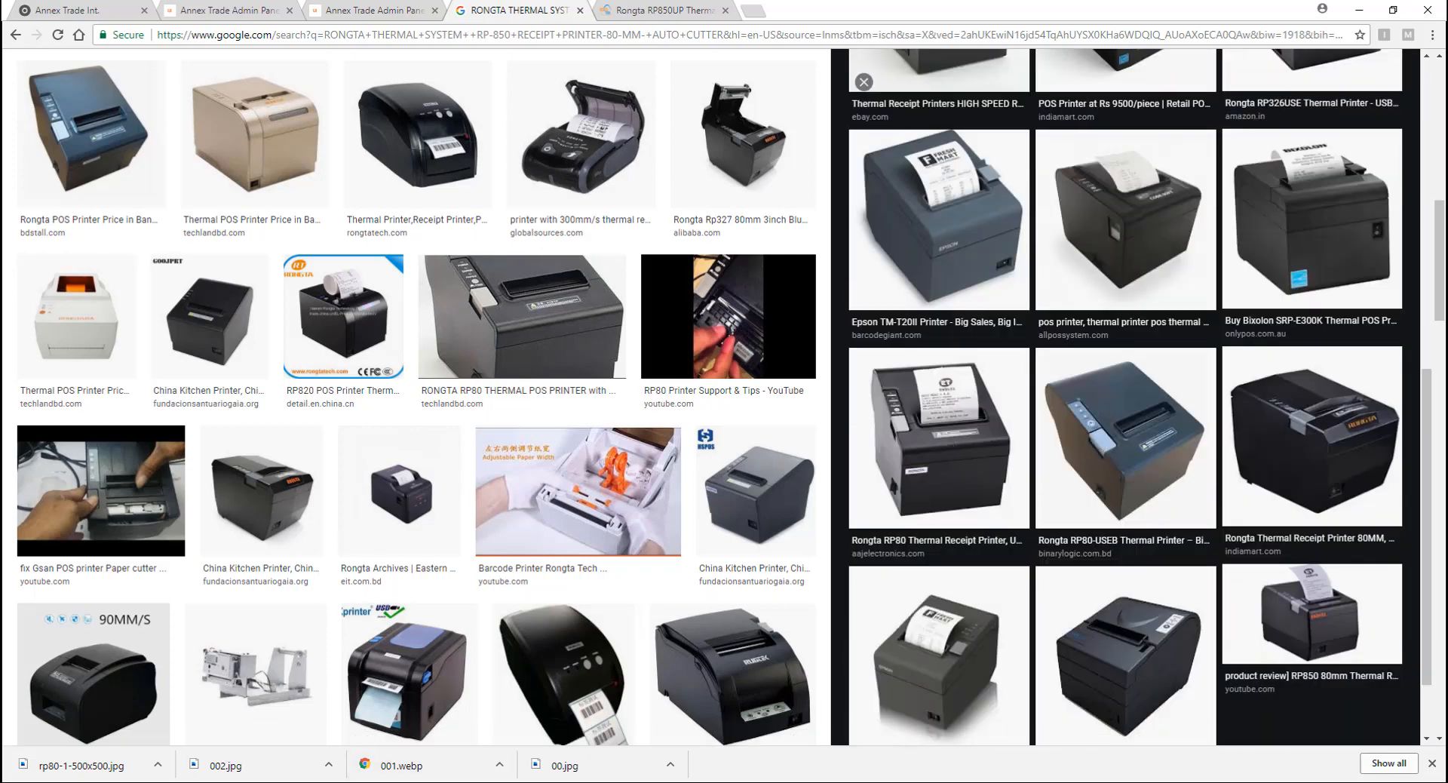
mouse_move(351, 781)
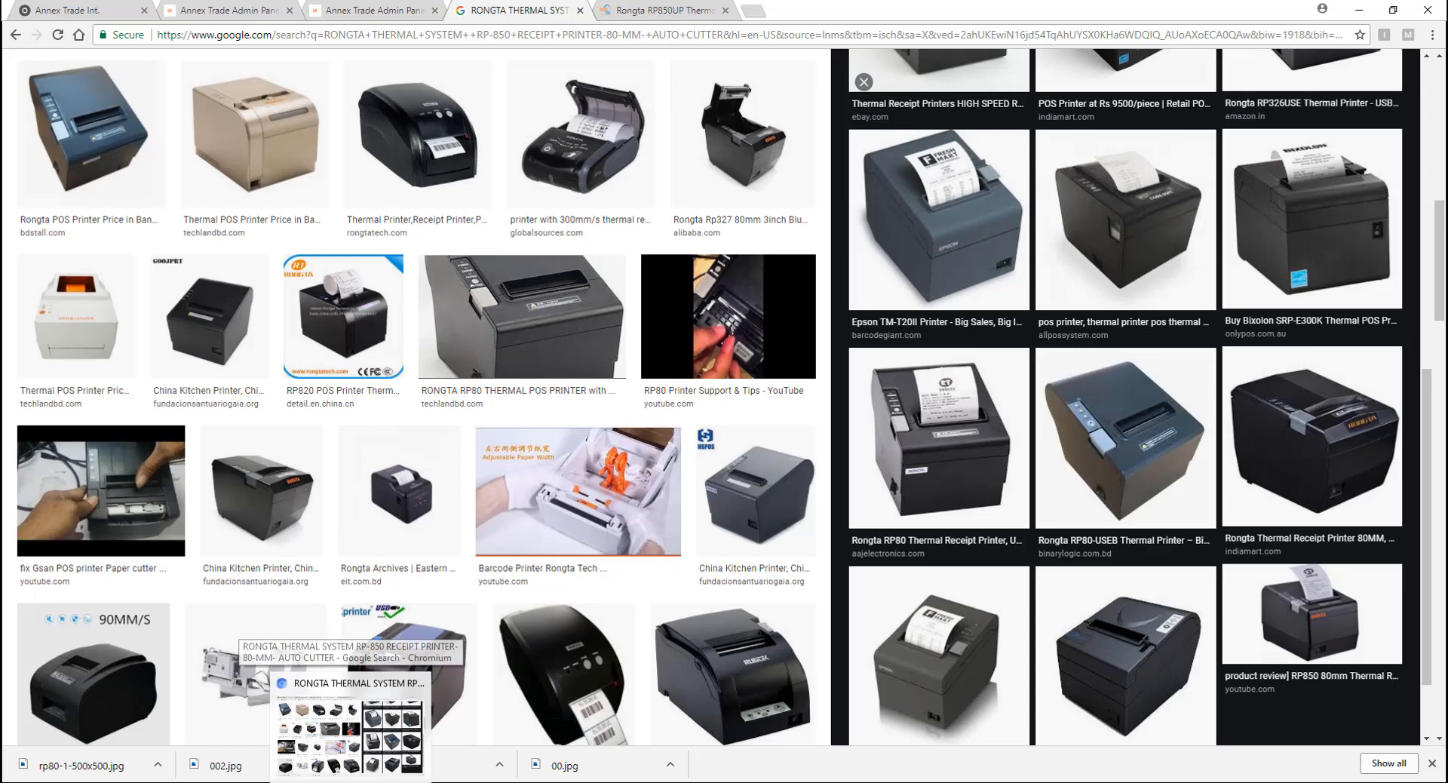
- Attach rp80-1-500x500.jpg, 002.jpg, 001.webp and 00.jpg as the first four product images in the Add Product form
left_click(209, 9)
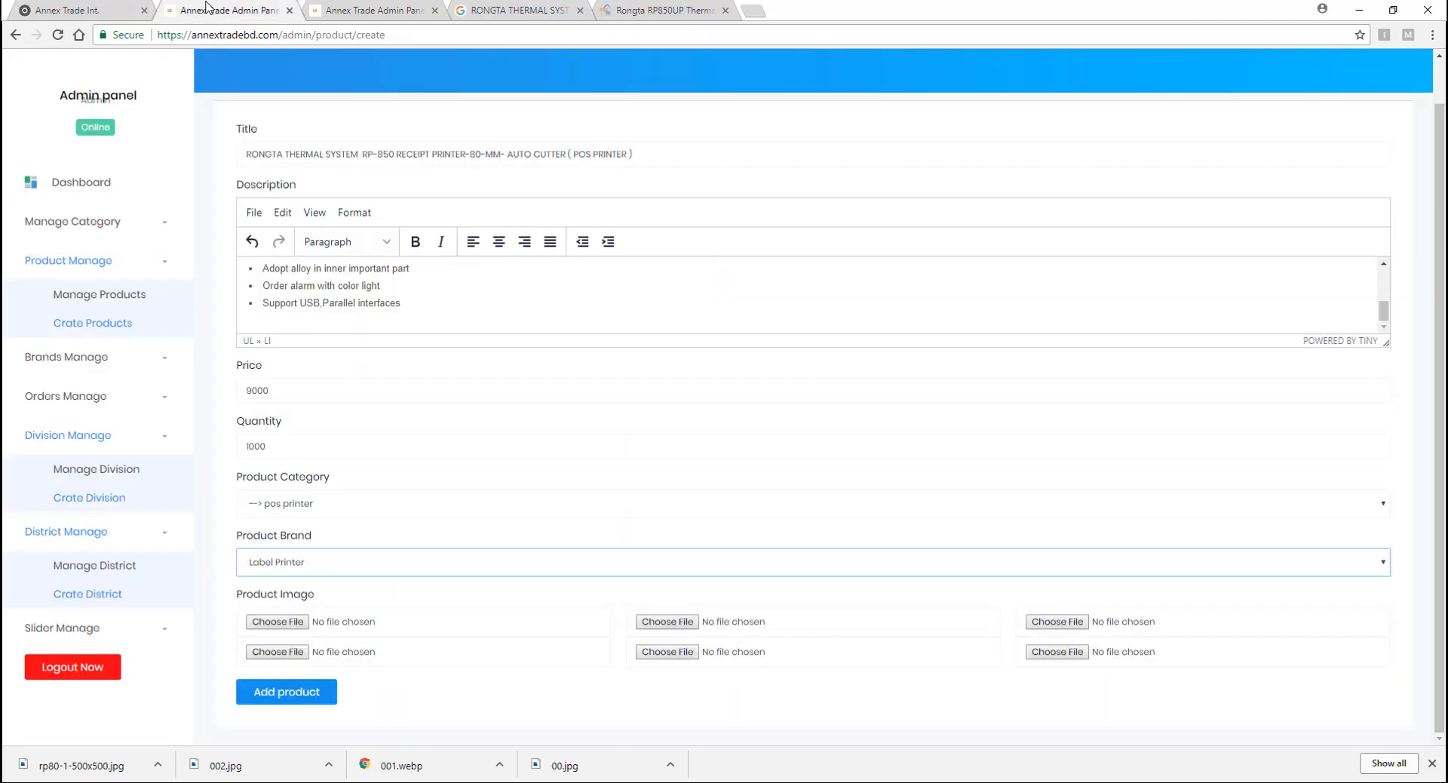
left_click(269, 625)
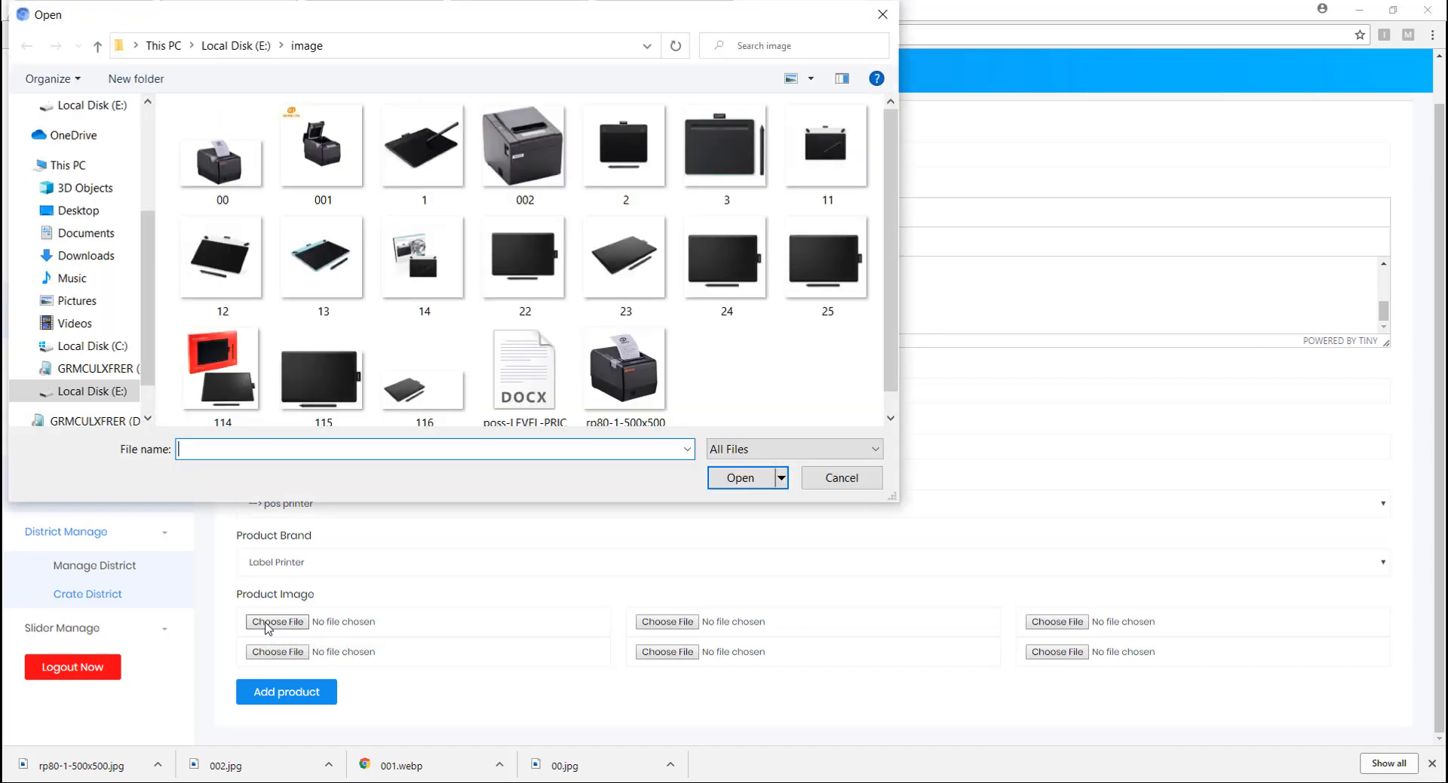
scroll(454, 248, "down", 1)
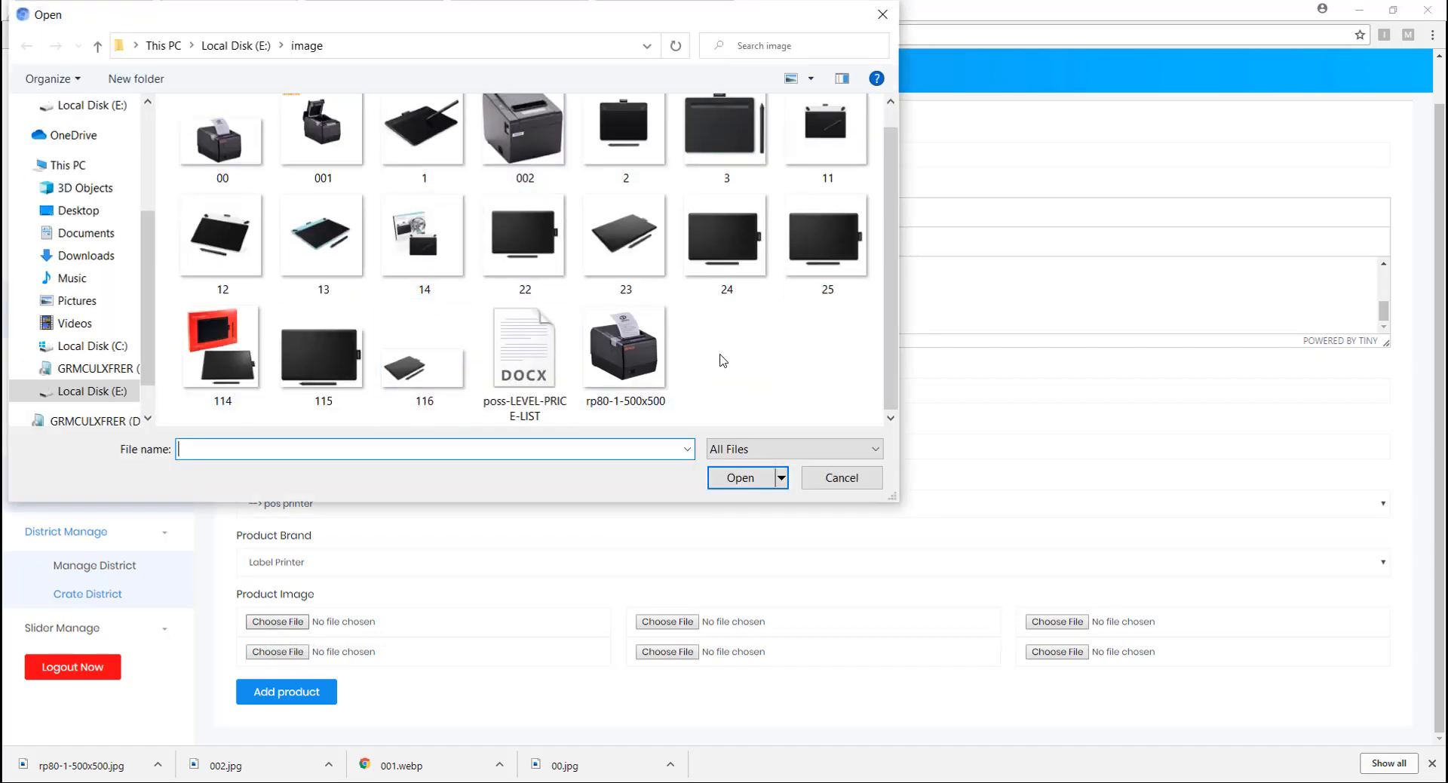
double_click(633, 361)
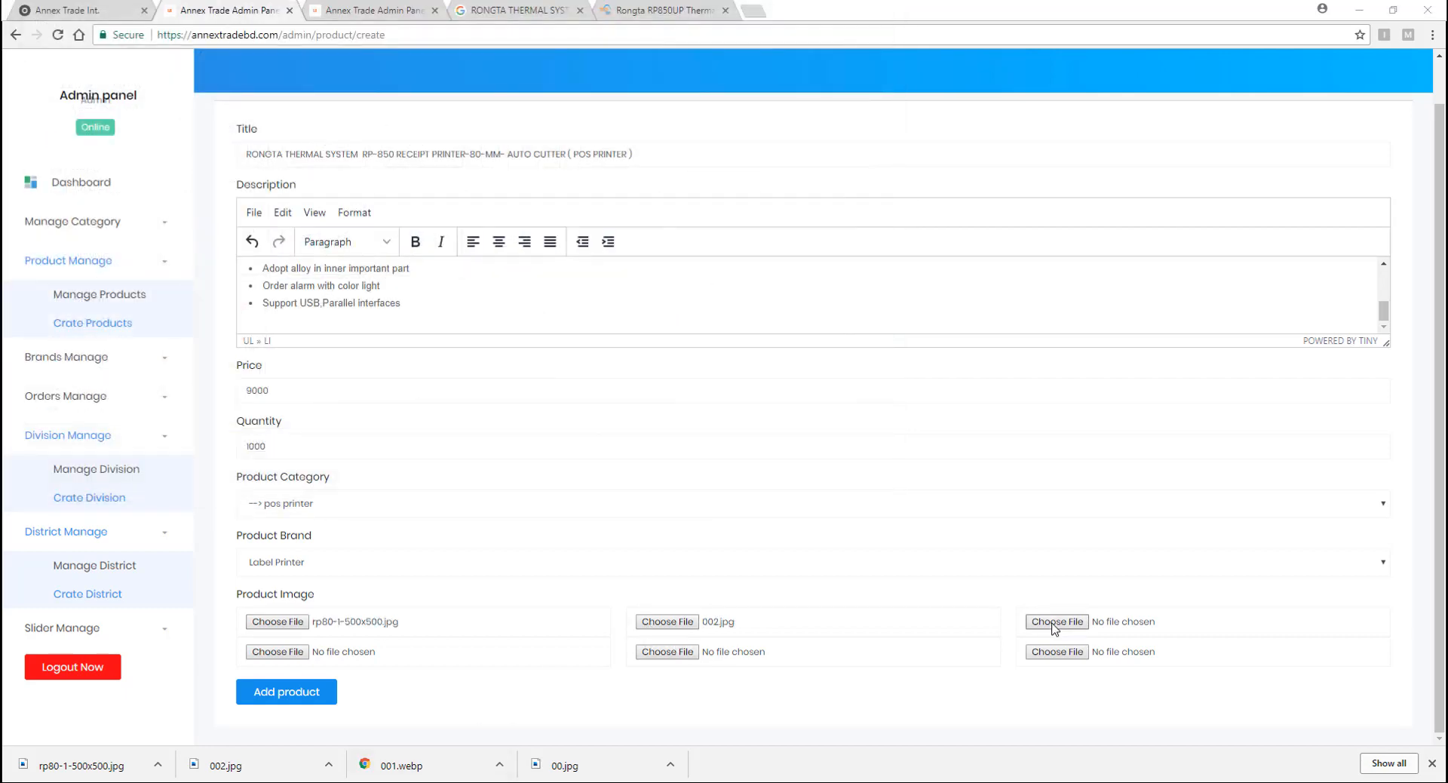
left_click(1058, 621)
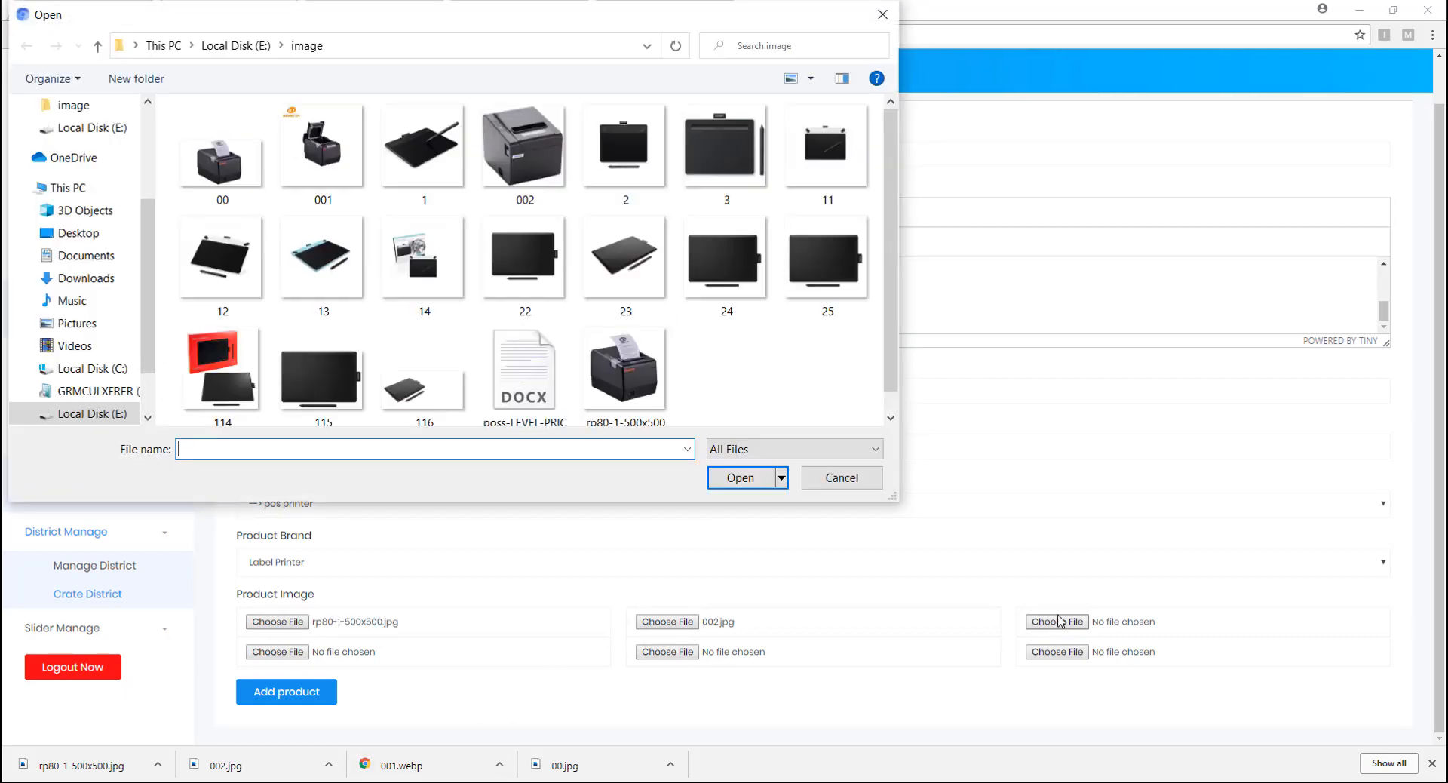
double_click(341, 153)
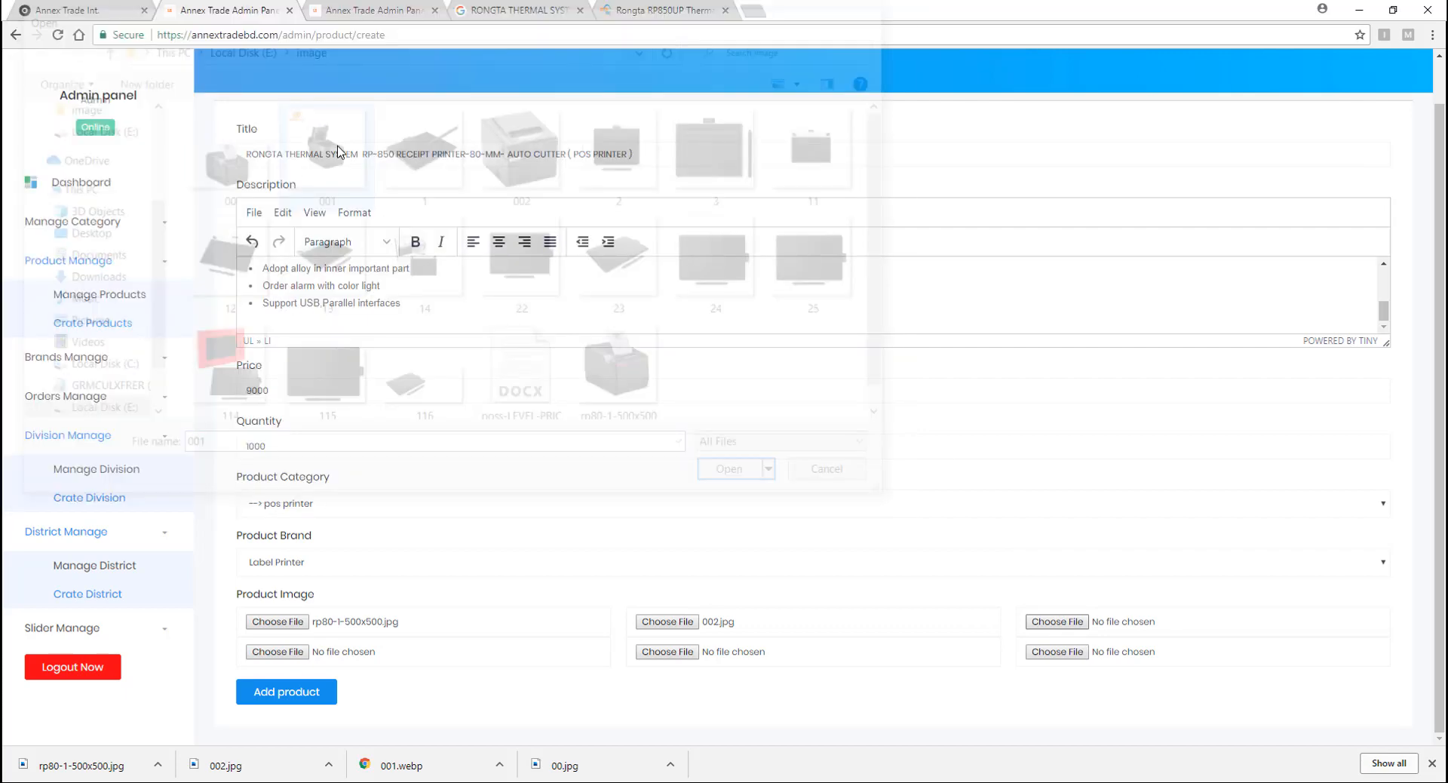
left_click(276, 651)
double_click(225, 154)
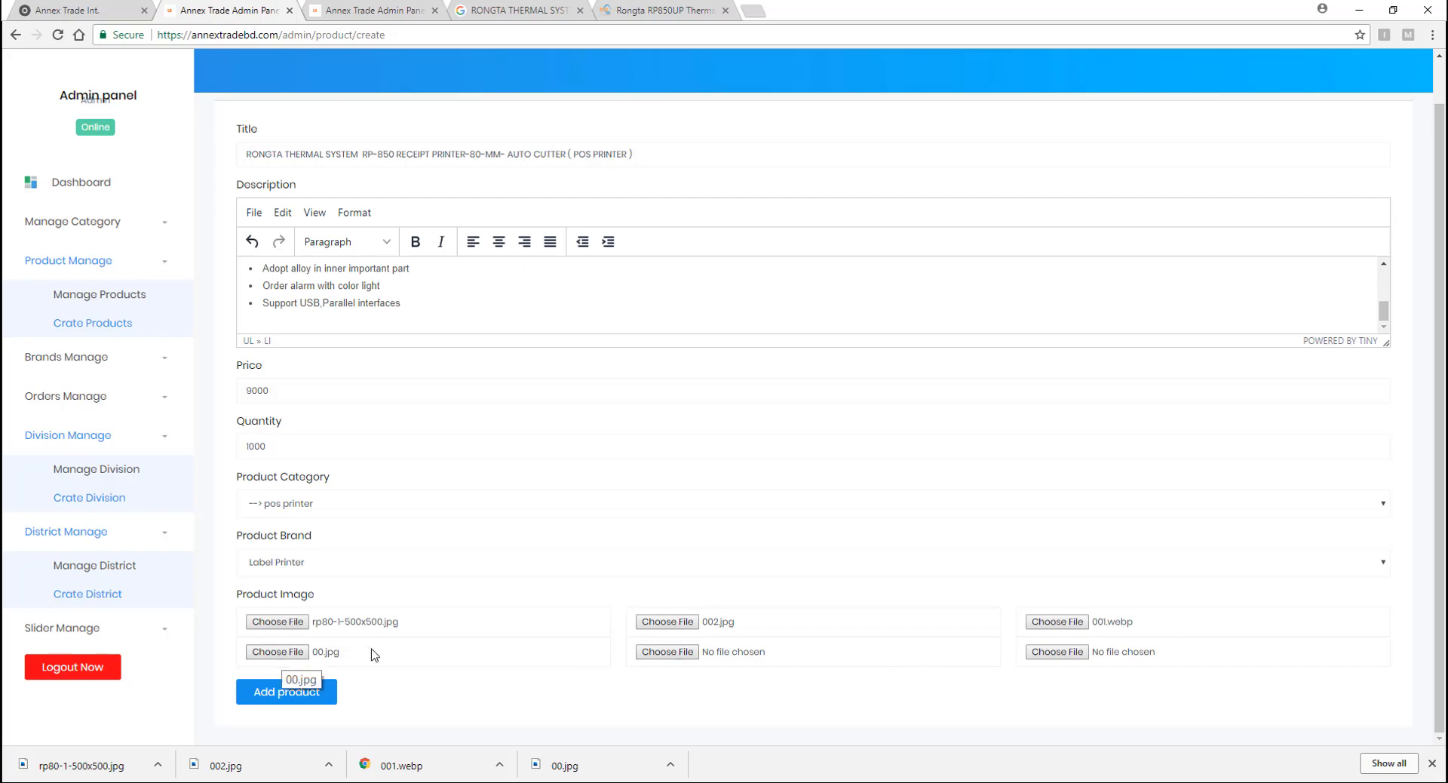
- Open the Wacom CTL-472/K1-F product page on the Annex Trade storefront and examine its image gallery
left_click(117, 9)
scroll(485, 562, "down", 3)
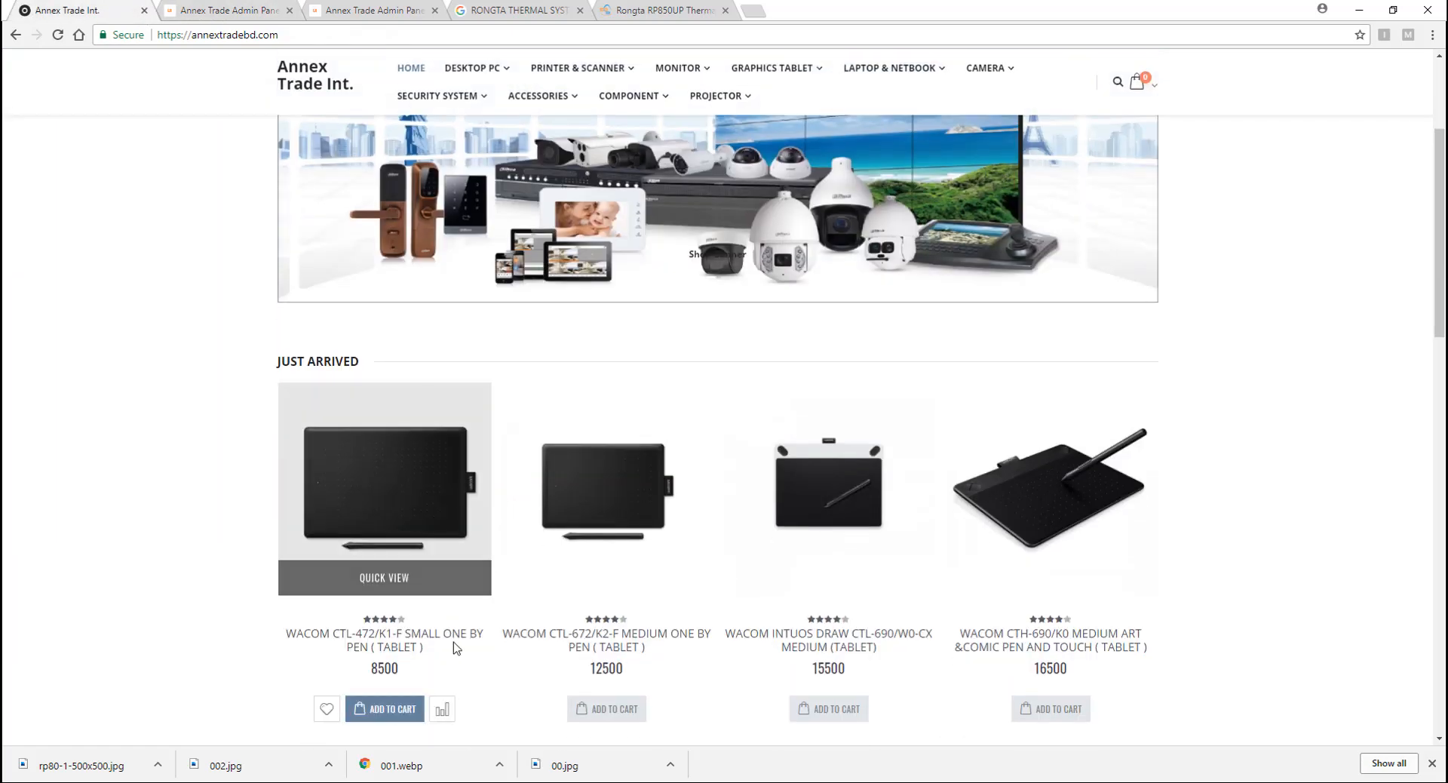
left_click(424, 640)
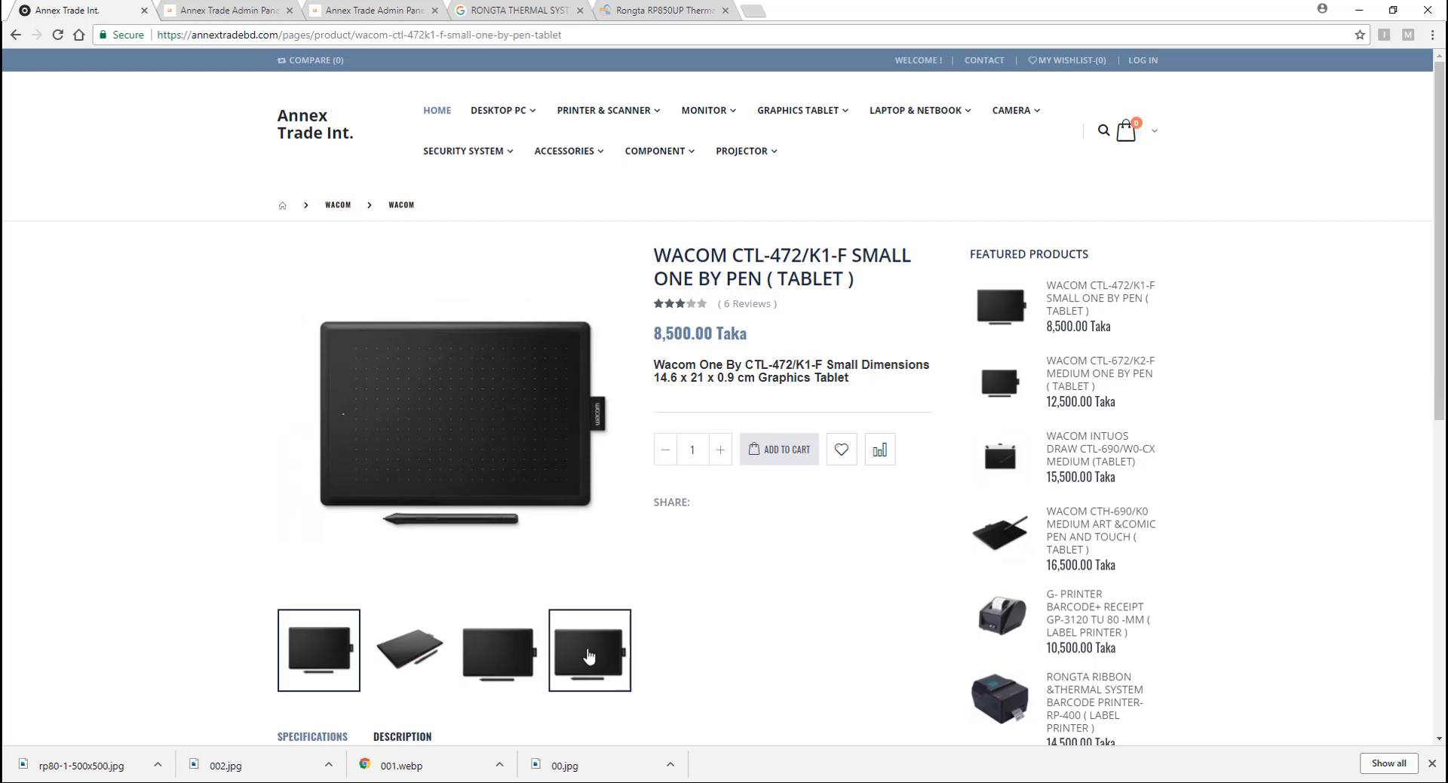
scroll(553, 615, "down", 1)
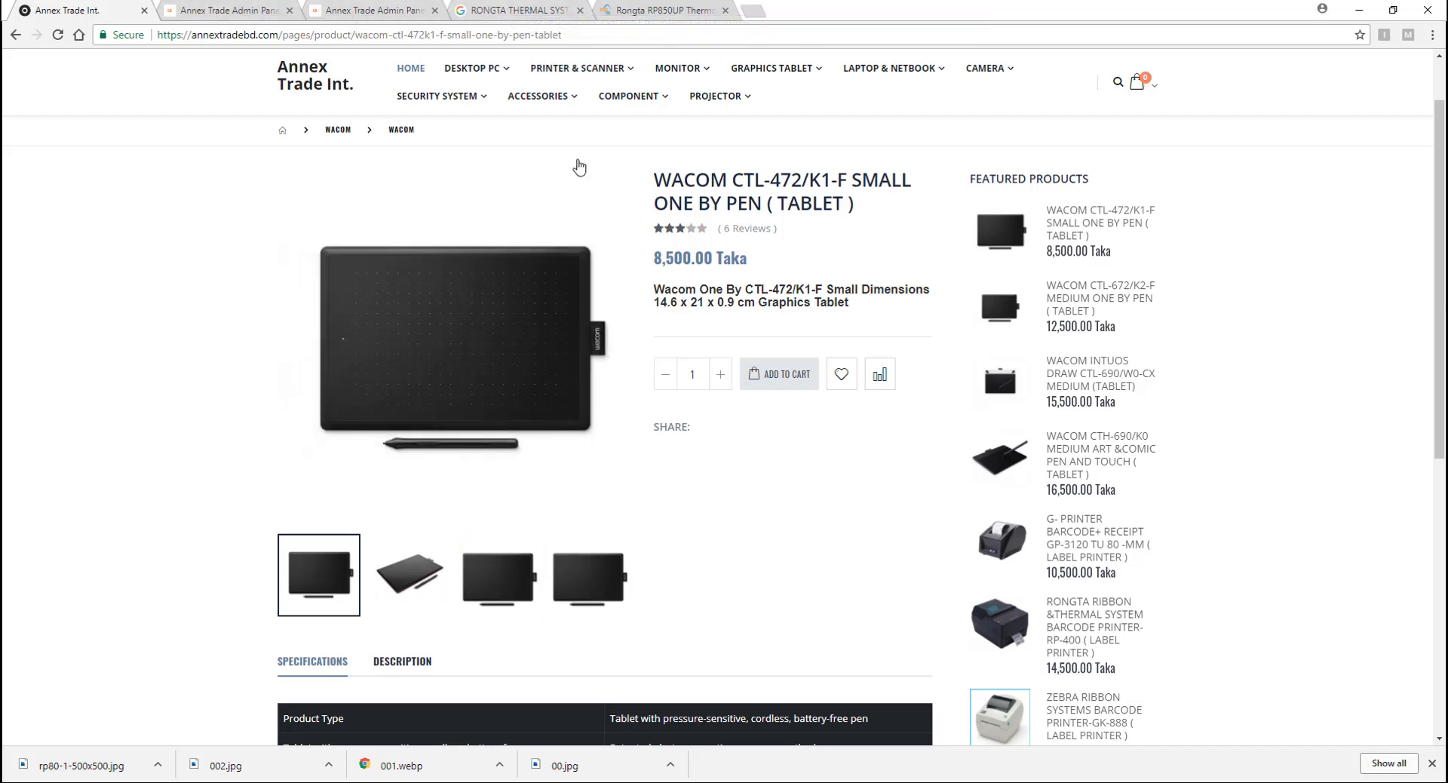
- Submit the completed Rongta RP-850 product from the admin panel's Add Product form
left_click(232, 9)
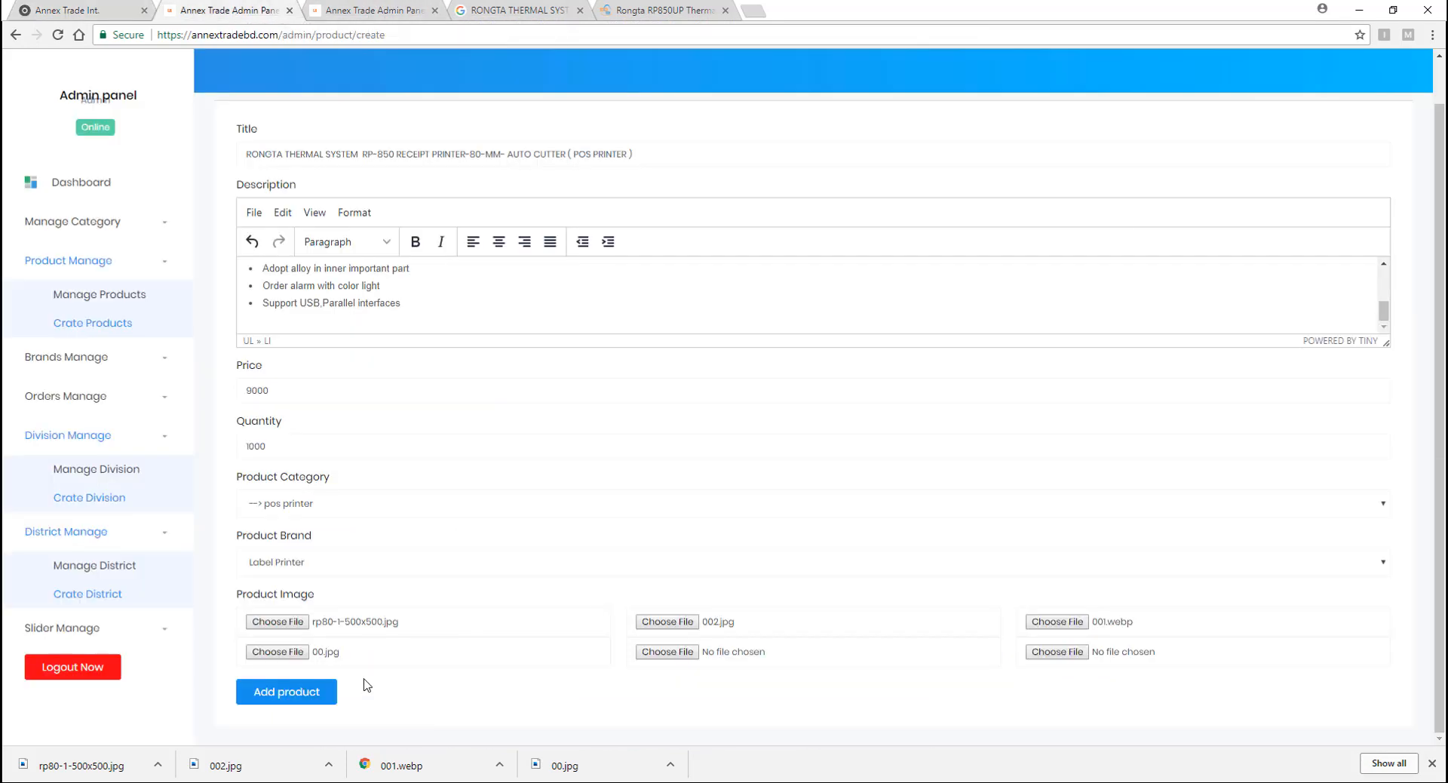
left_click(281, 699)
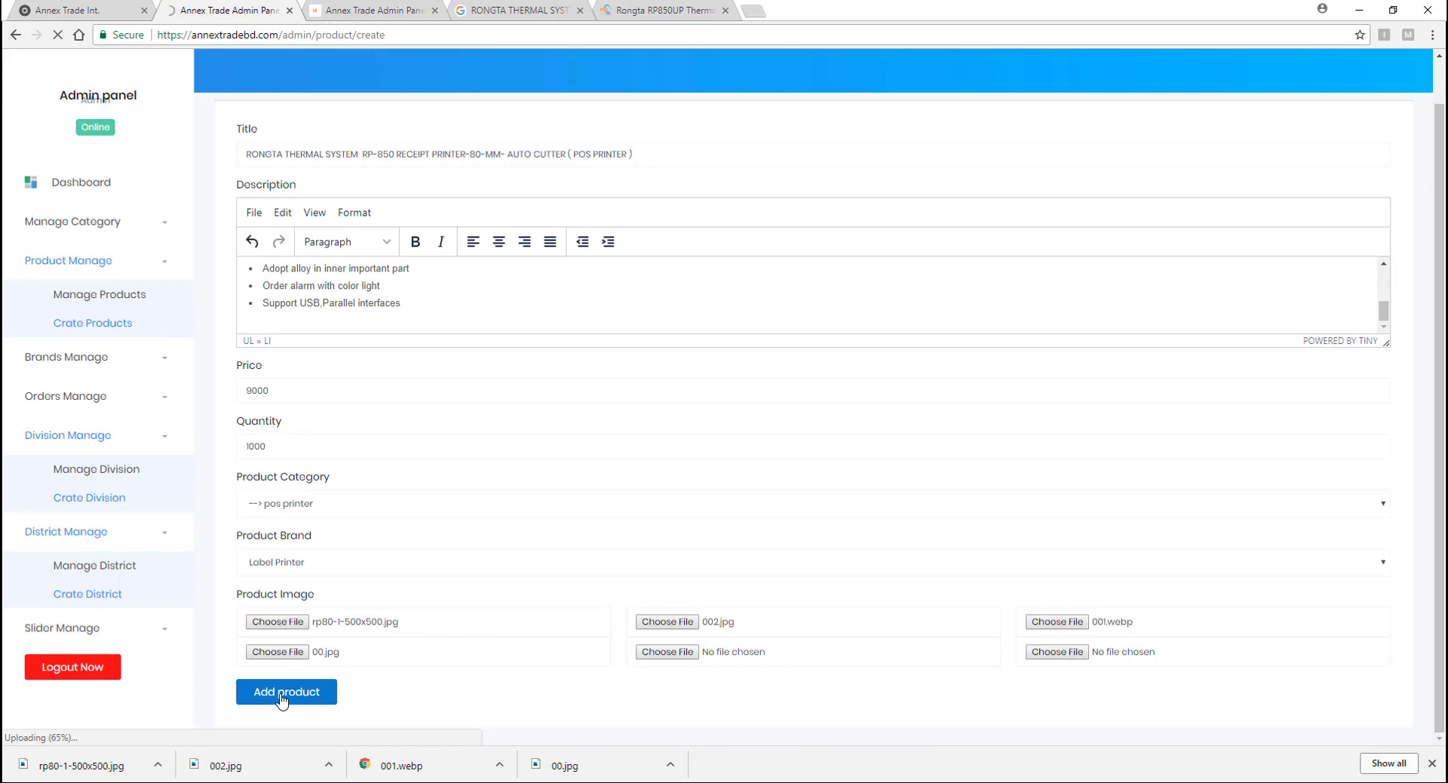
scroll(380, 477, "up", 1)
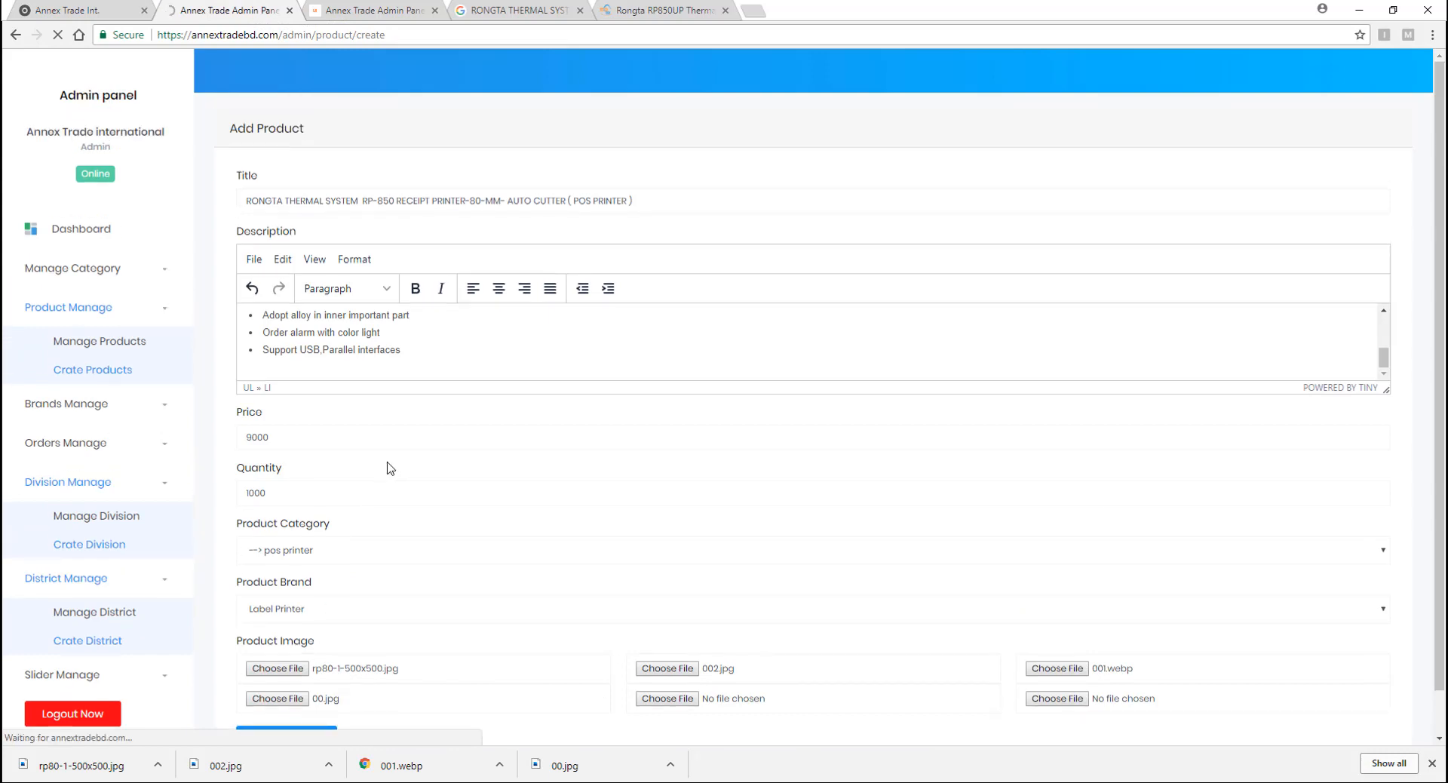
- Reload the storefront home page and check the Just Arrived section for the new Rongta printer
left_click(94, 9)
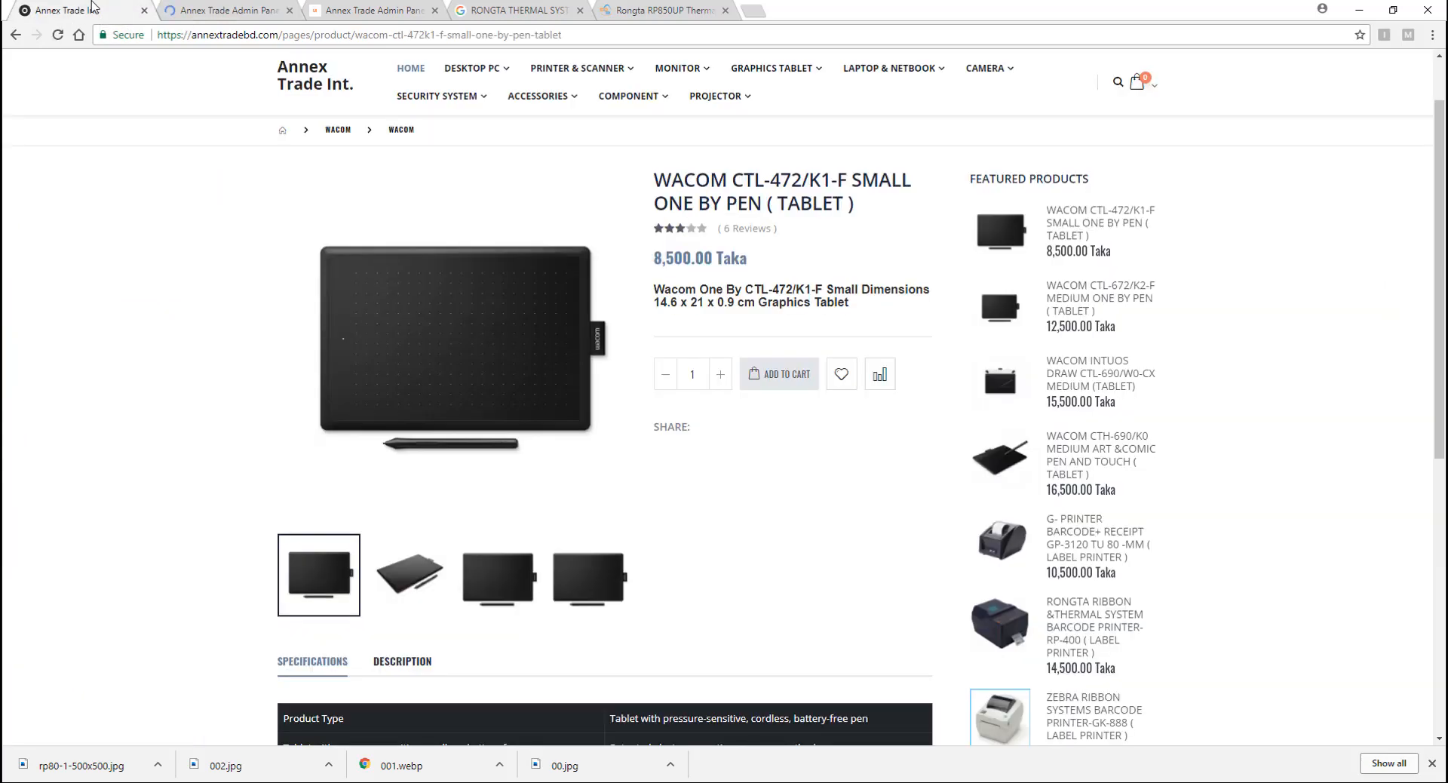
left_click(410, 75)
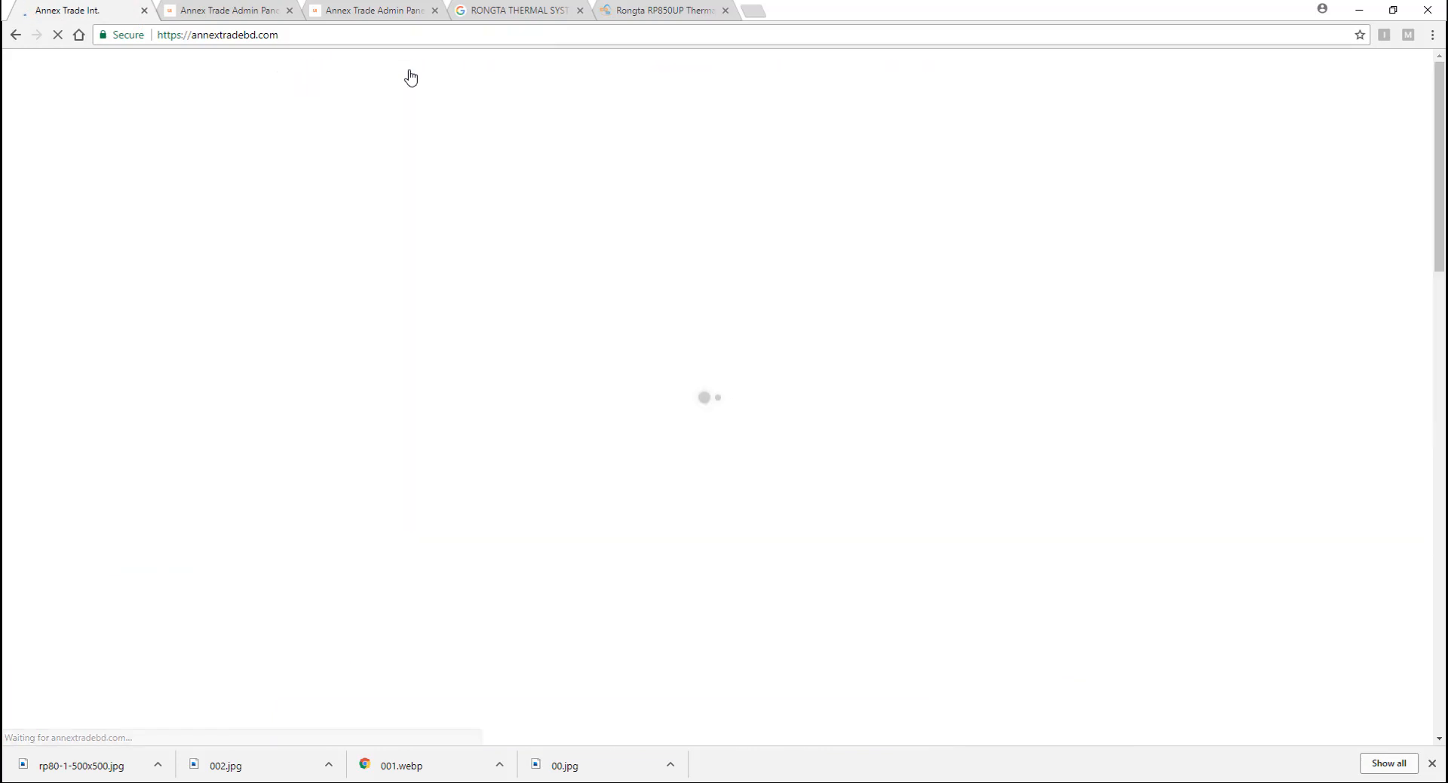
scroll(535, 464, "down", 3)
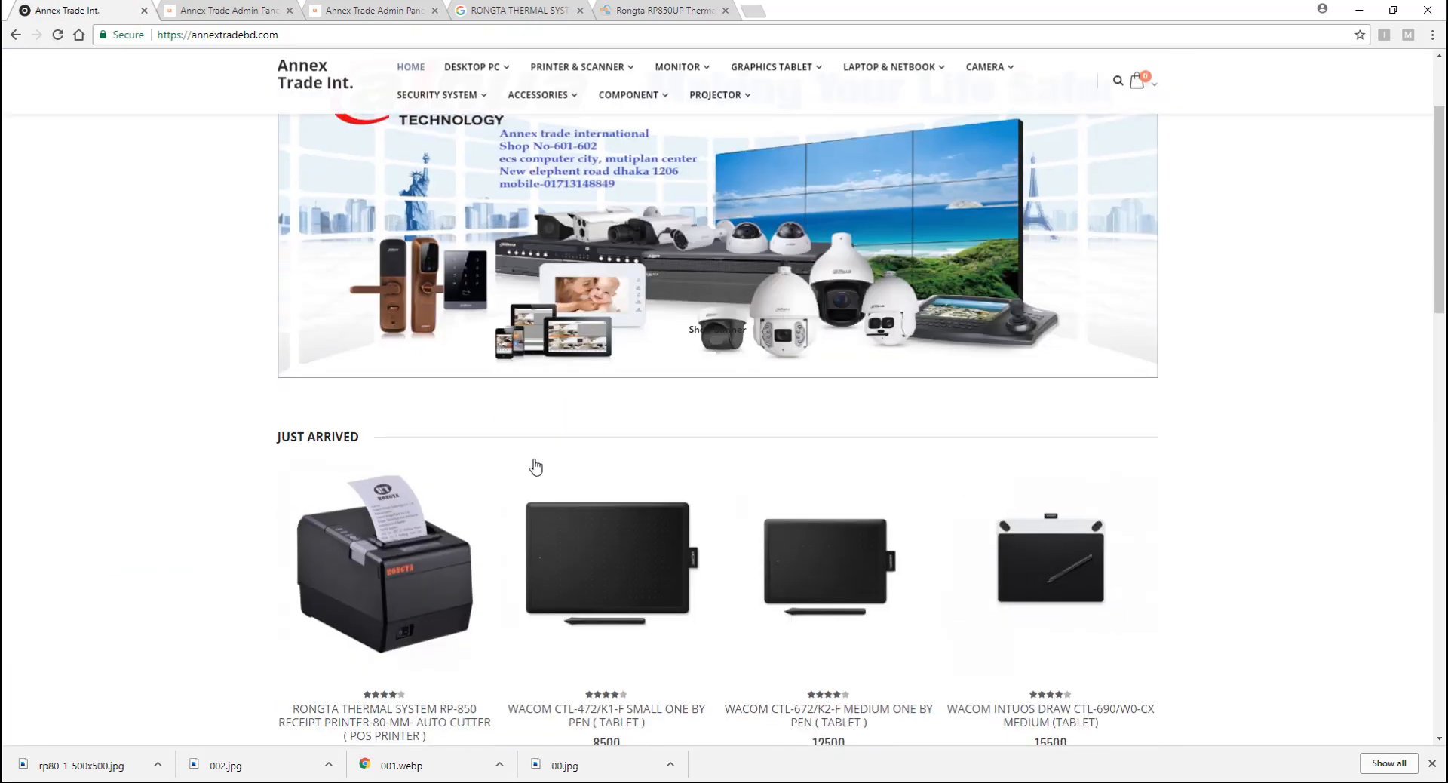
scroll(441, 502, "down", 1)
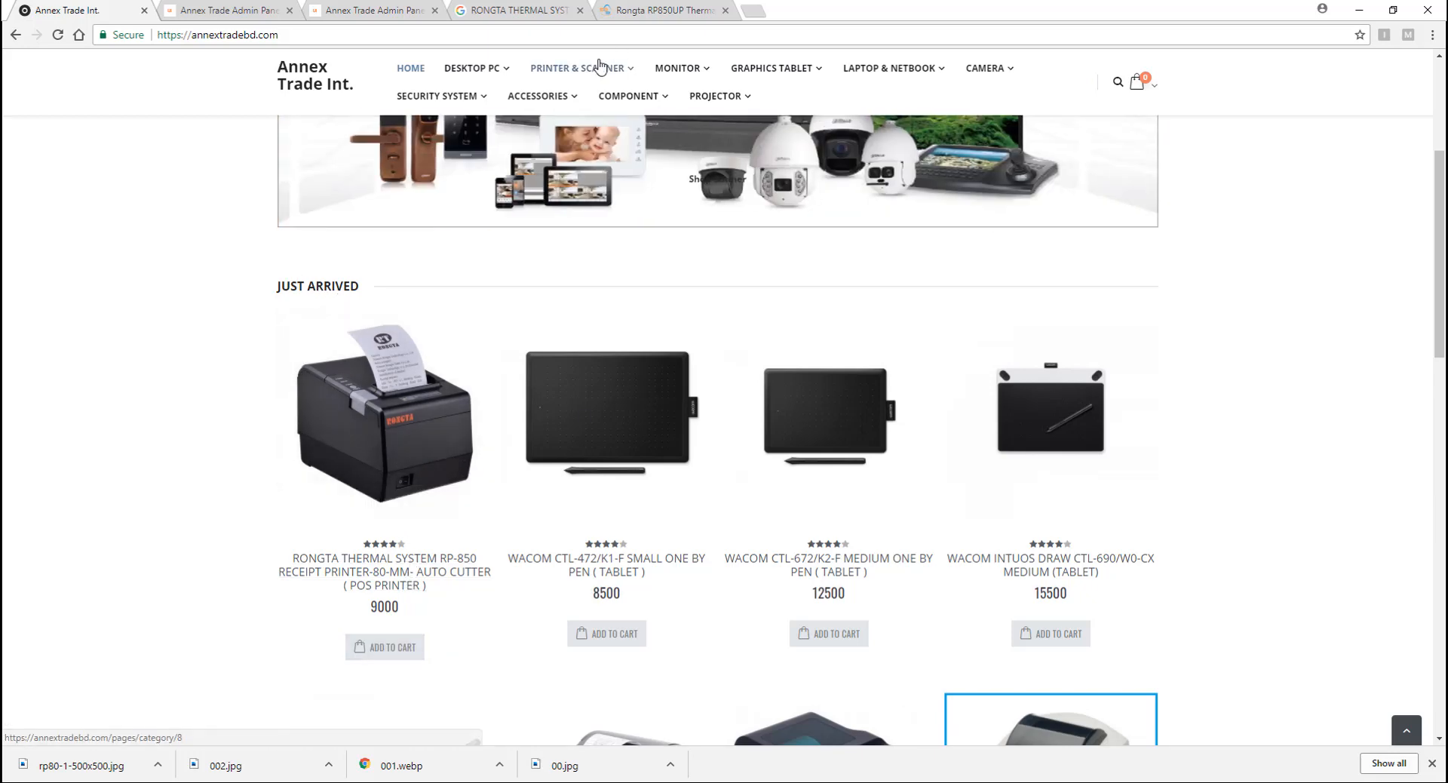
- Check the storefront's POS Printer category under Printer & Scanner and the insertion status in the admin panel
mouse_move(599, 67)
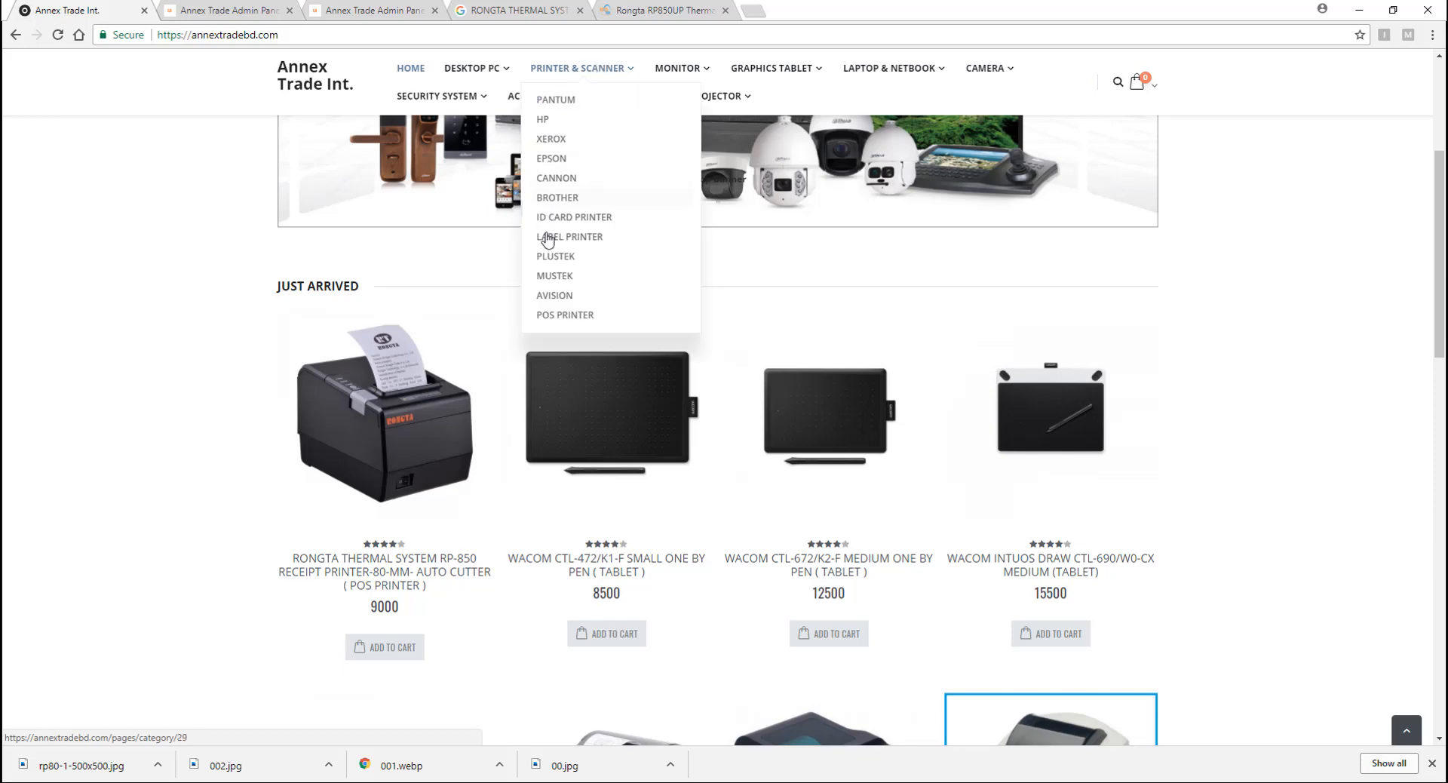
left_click(580, 324)
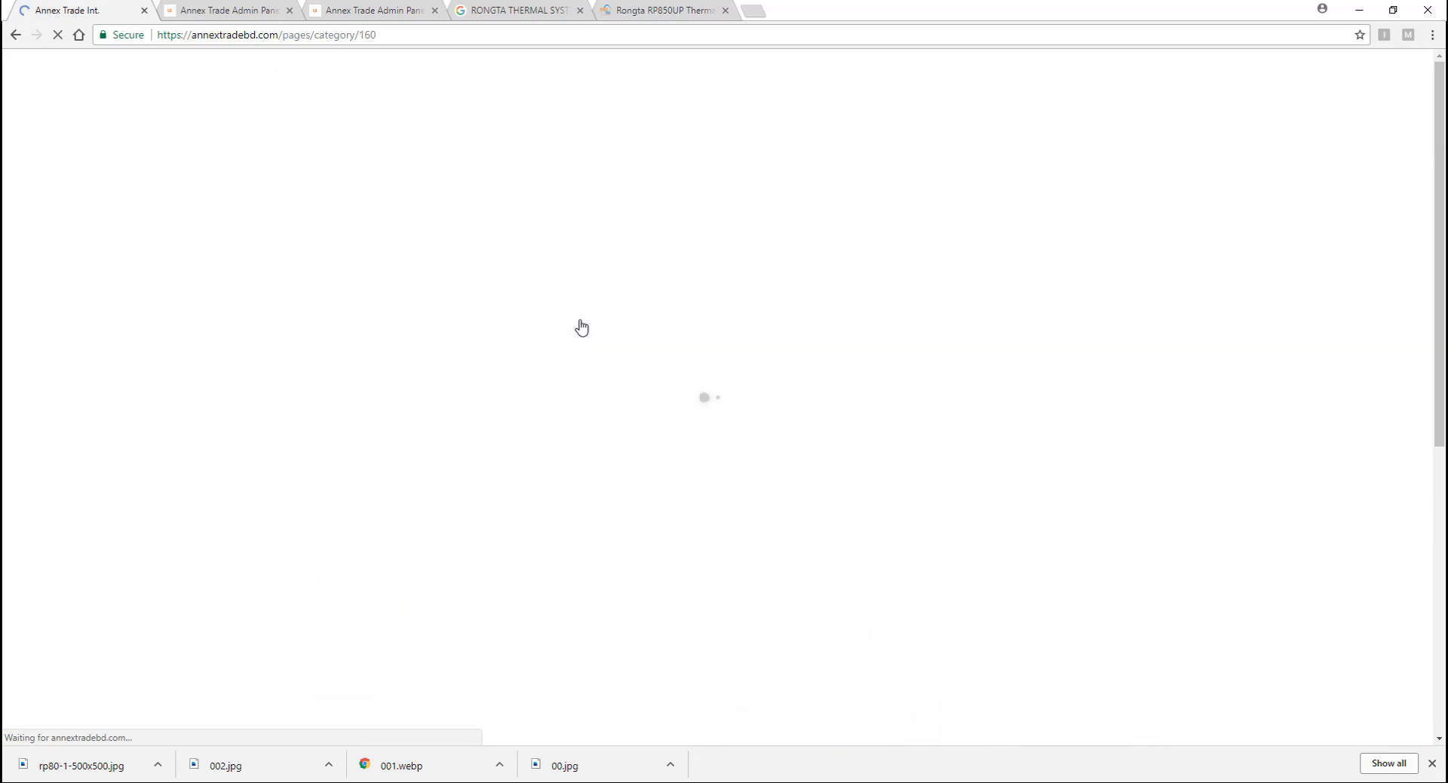
scroll(567, 448, "down", 2)
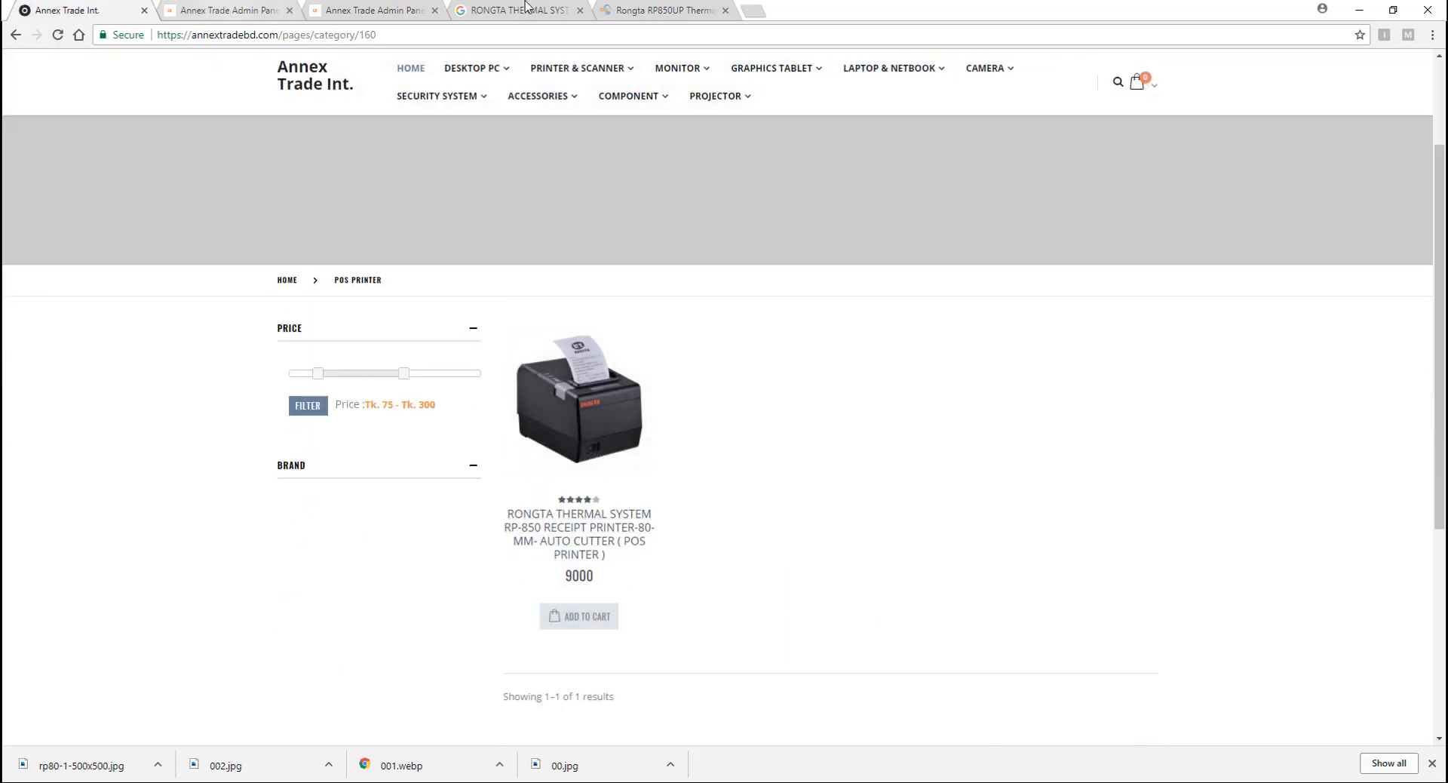
left_click(254, 8)
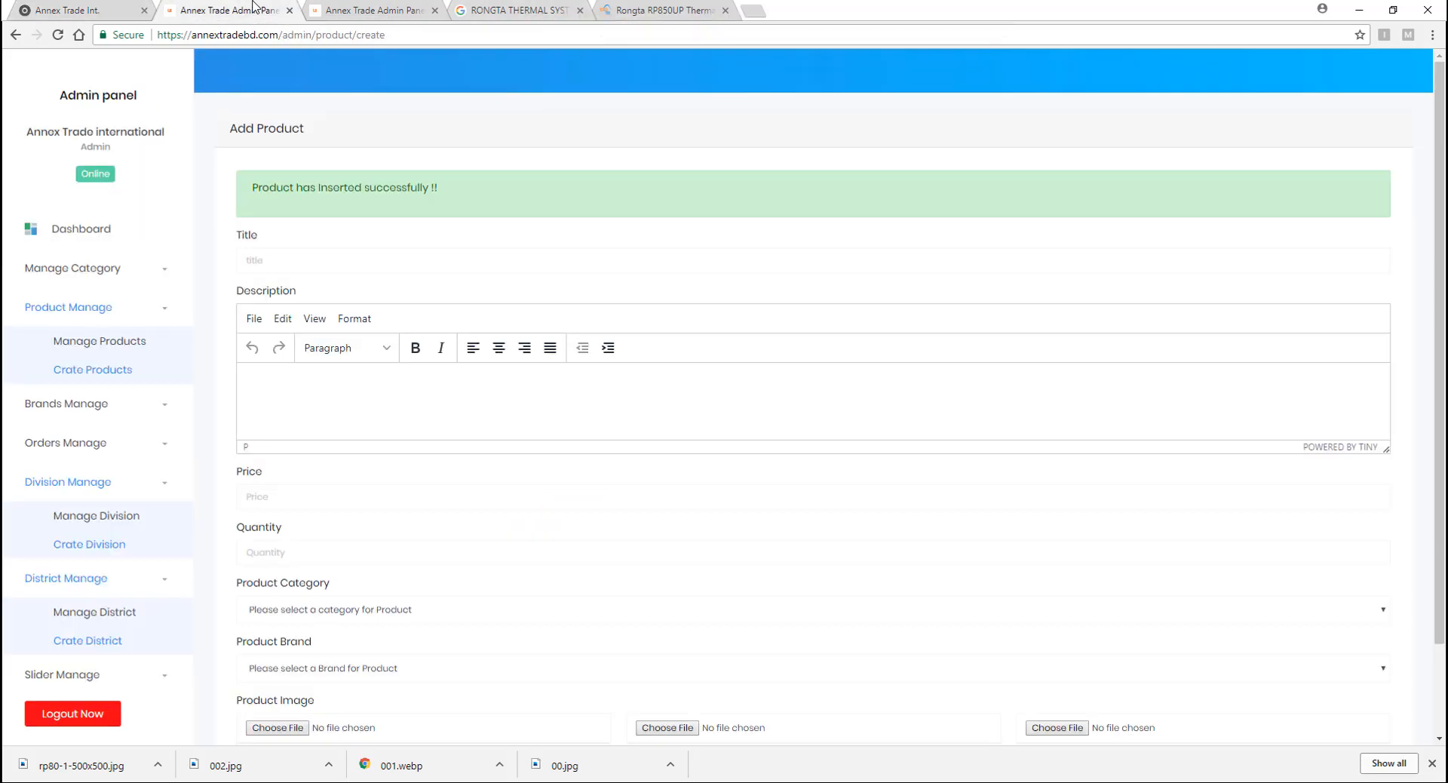
left_click(79, 8)
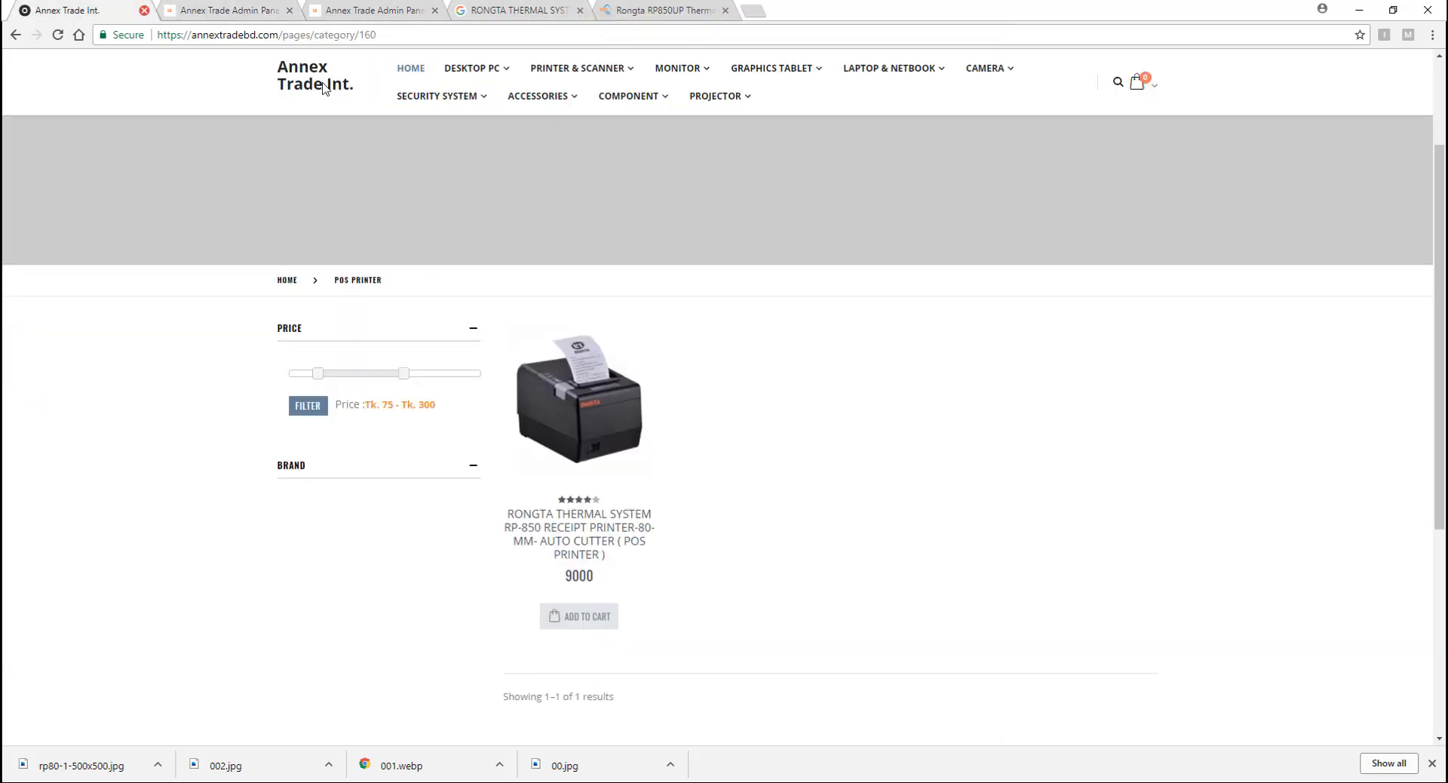
- Open the Rongta RP-850 product page and review its images, description and specifications
left_click(592, 537)
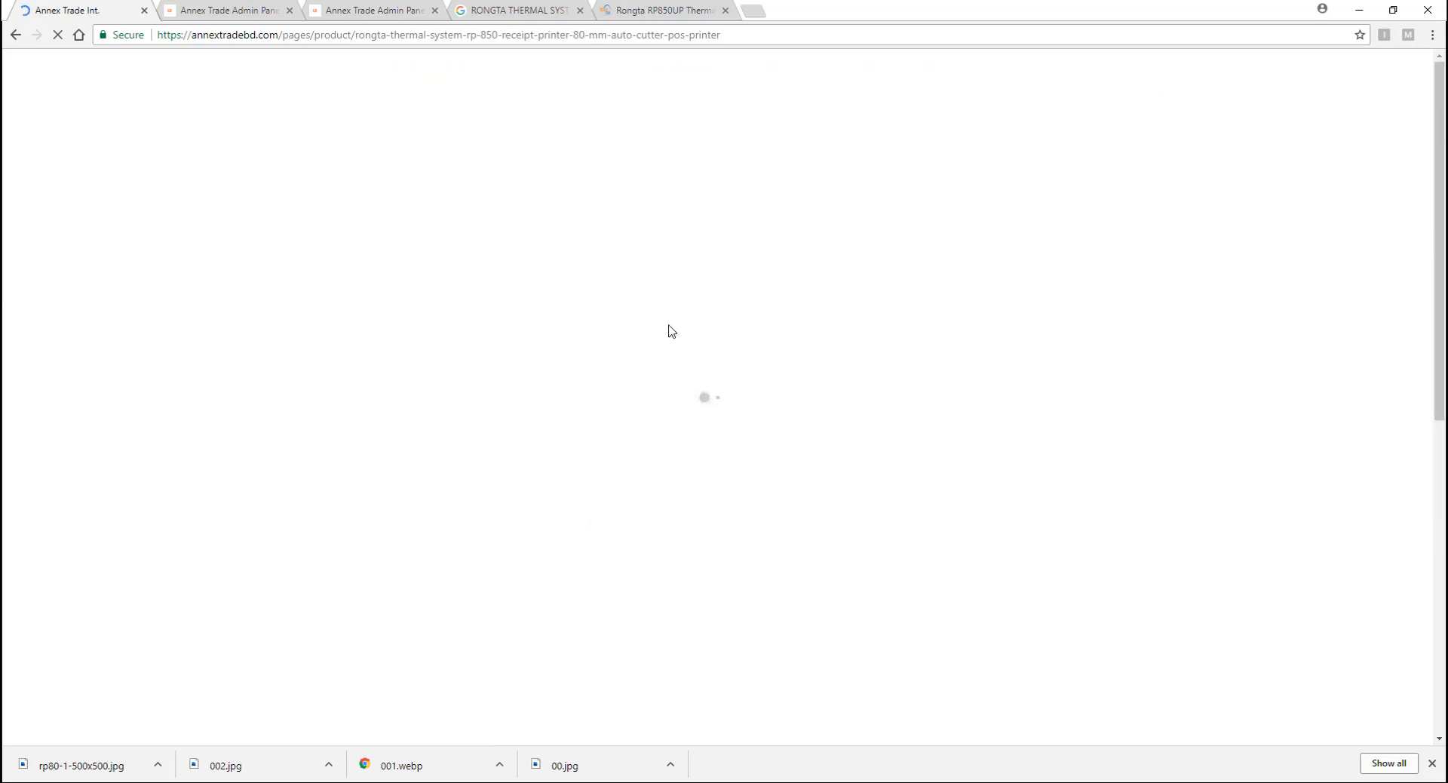
scroll(374, 492, "down", 3)
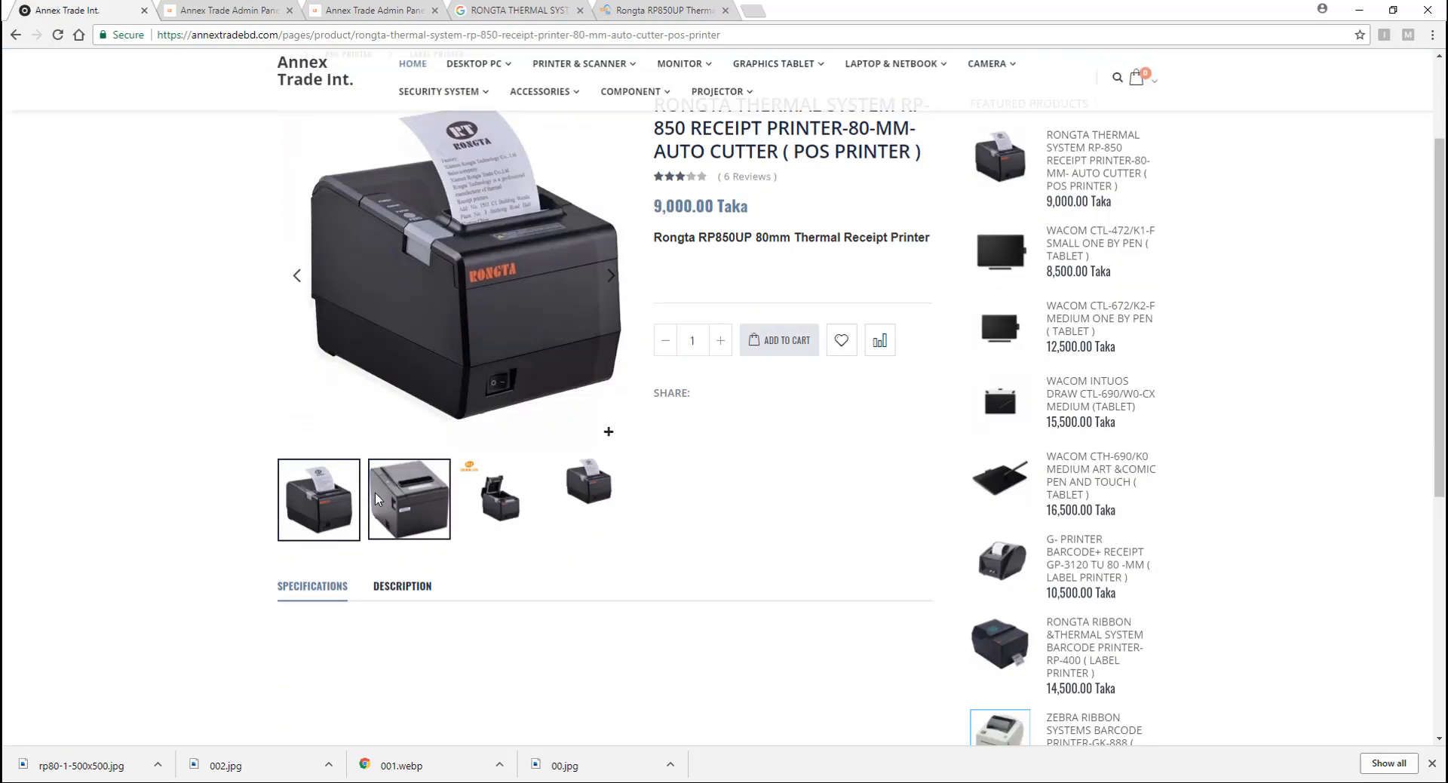
scroll(374, 492, "down", 2)
left_click(397, 437)
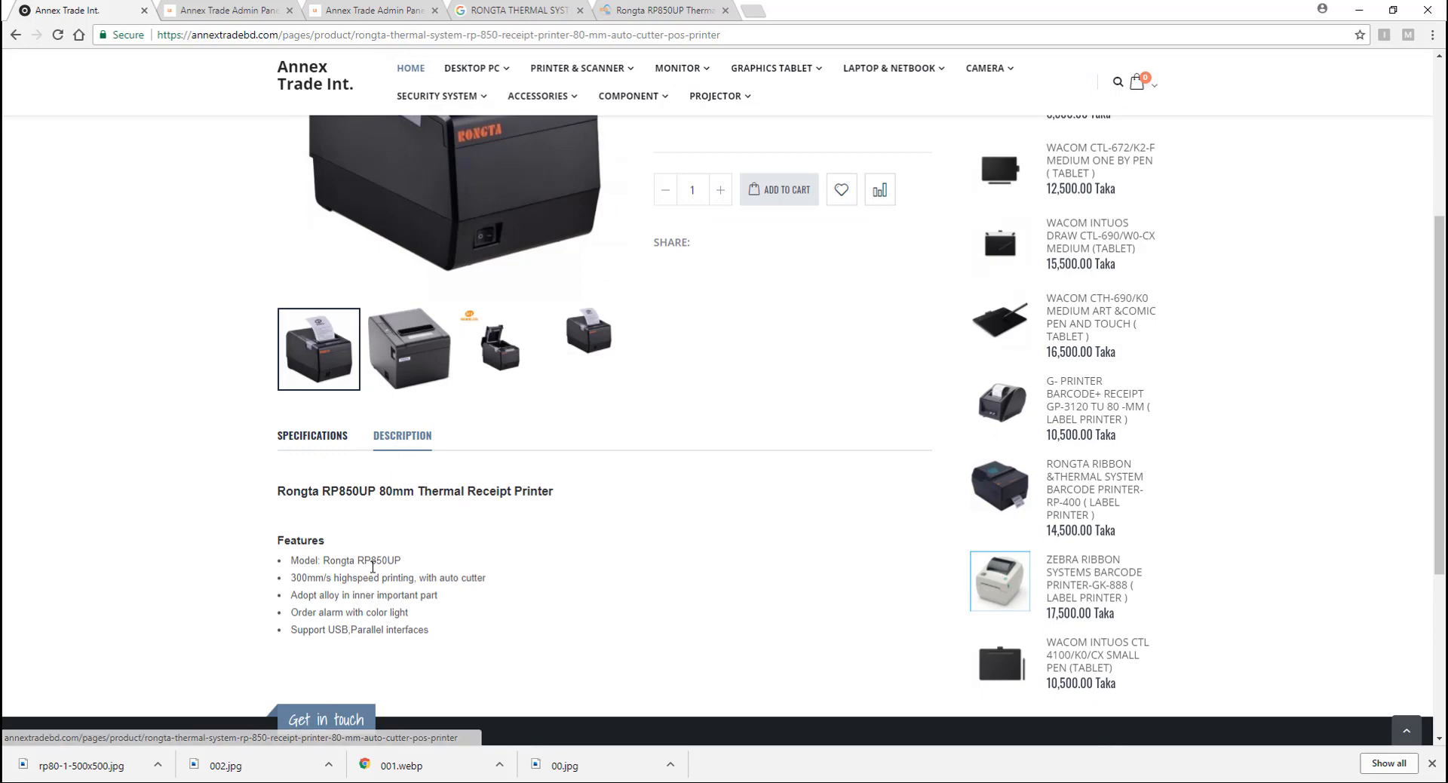
left_click(337, 437)
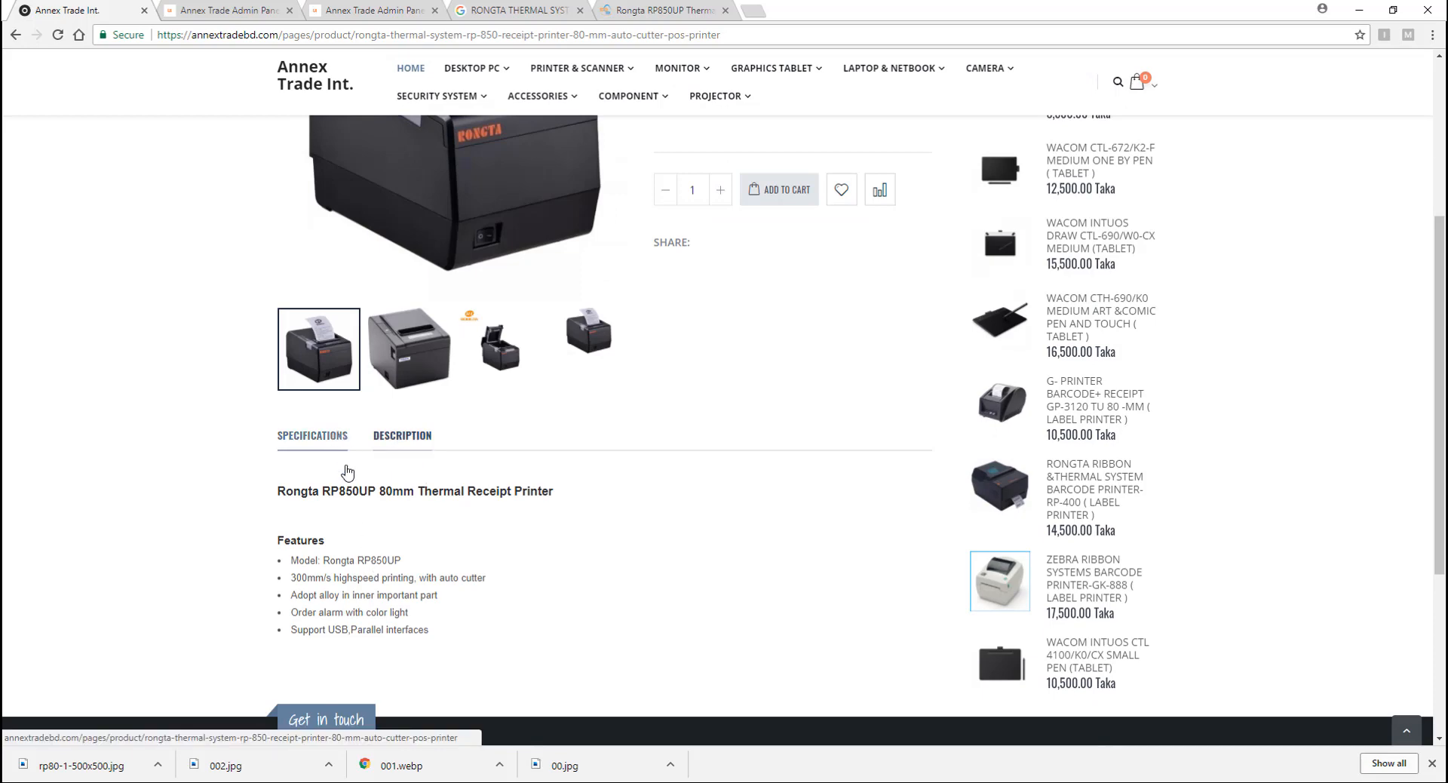
- Open the Add Specifications form for the Rongta RP-850 receipt printer from the admin panel's product list
left_click(209, 8)
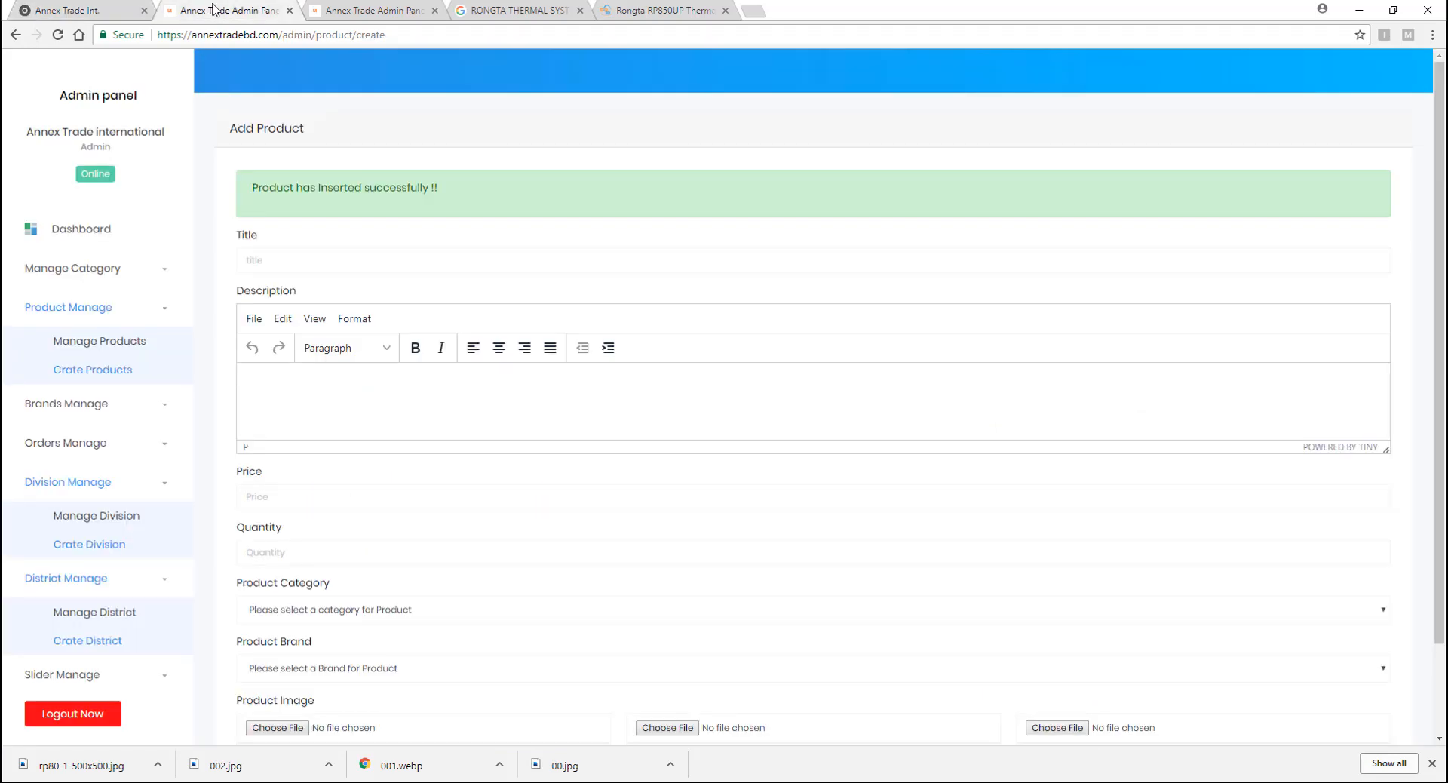
left_click(112, 348)
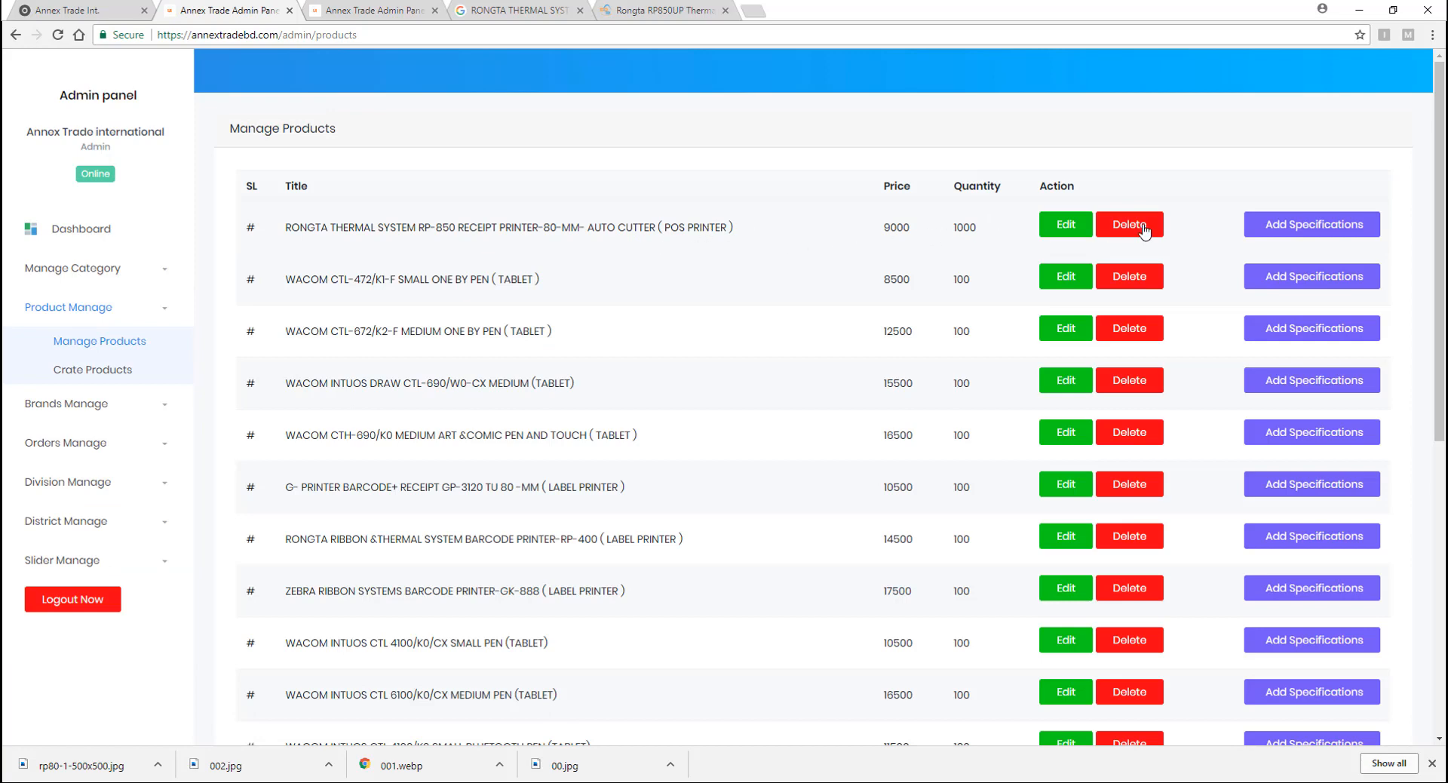
left_click(1343, 230)
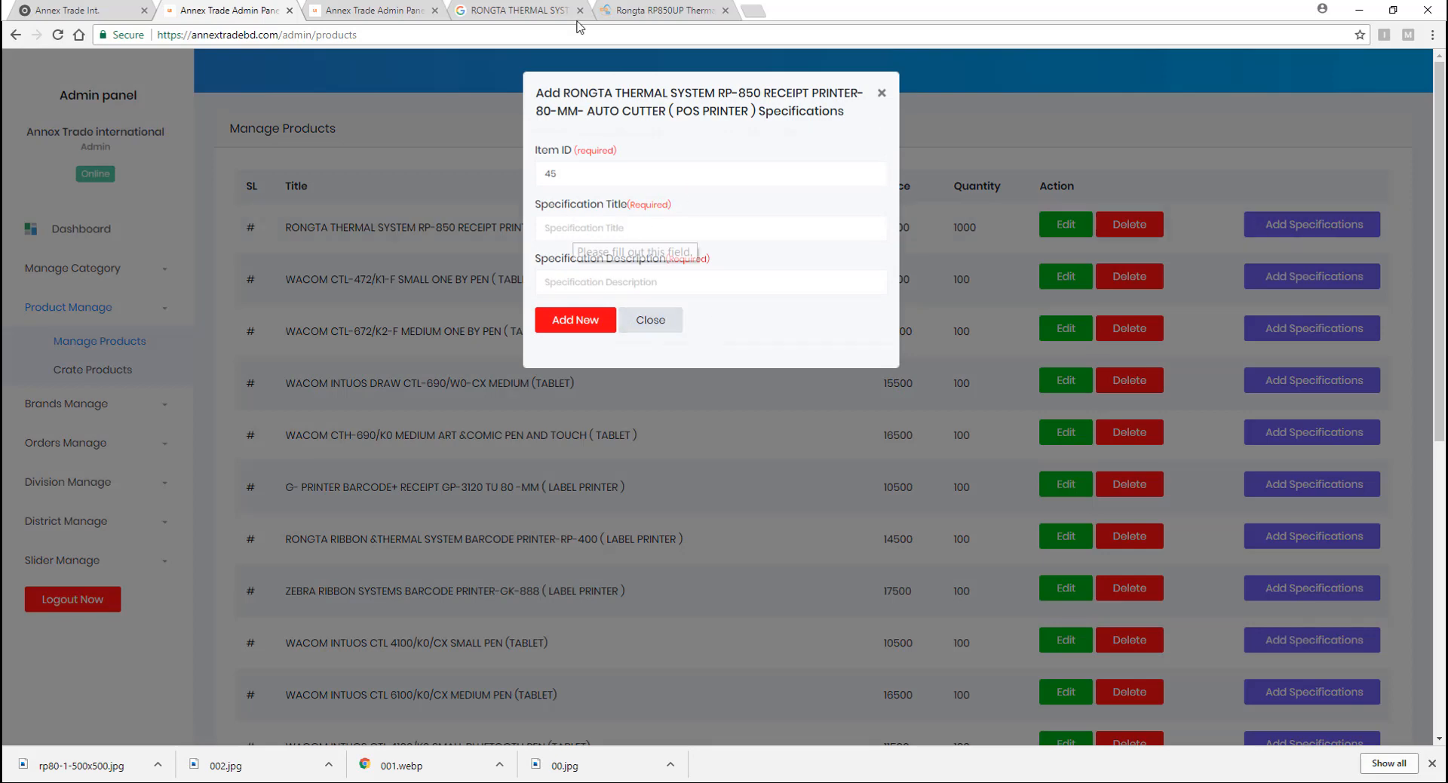
- Take the Print Speed label from the Startech product page and enter it as the specification title for the Rongta RP-850
left_click(639, 7)
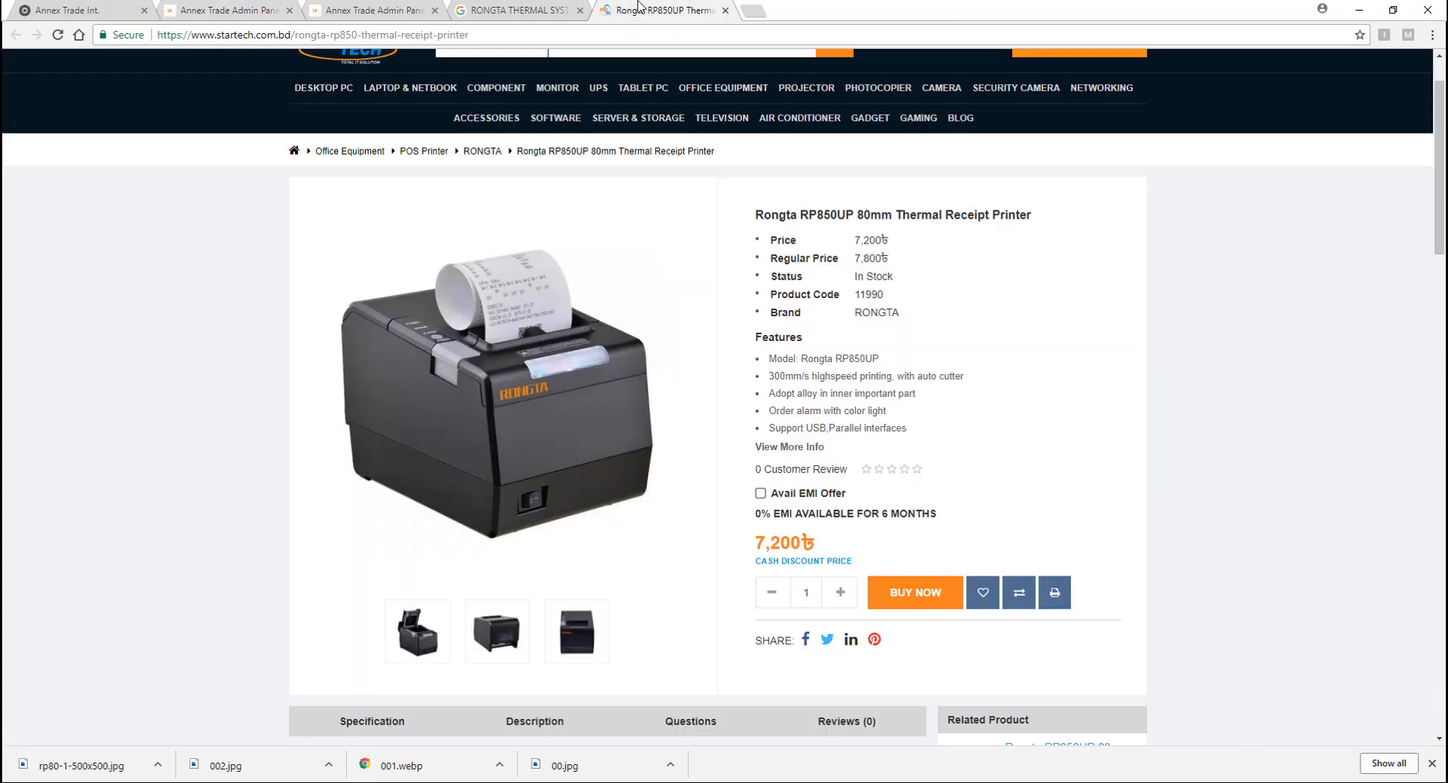
scroll(483, 402, "down", 3)
scroll(483, 402, "up", 3)
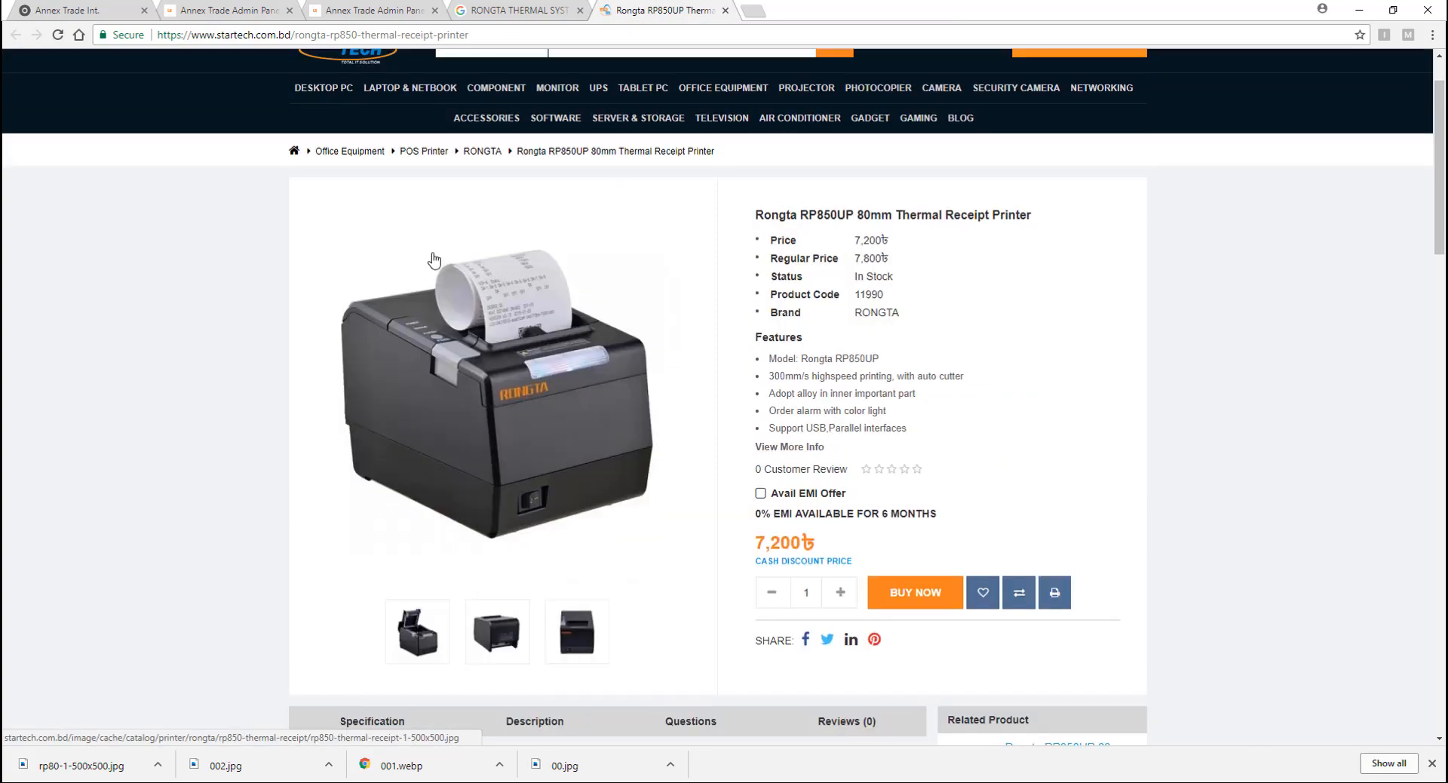
scroll(330, 140, "up", 1)
mouse_move(330, 140)
scroll(394, 284, "down", 7)
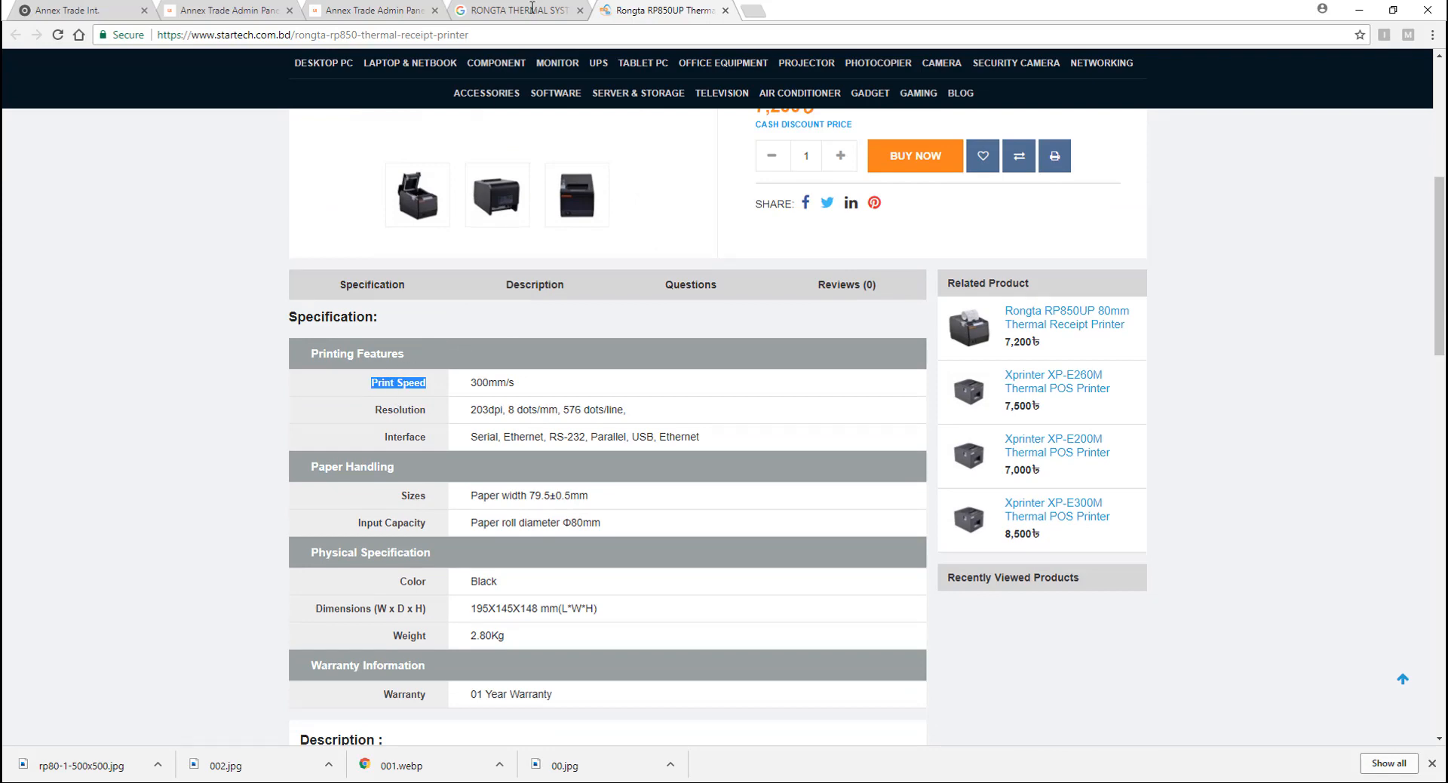
left_click(198, 8)
left_click(615, 229)
type("Print Speed")
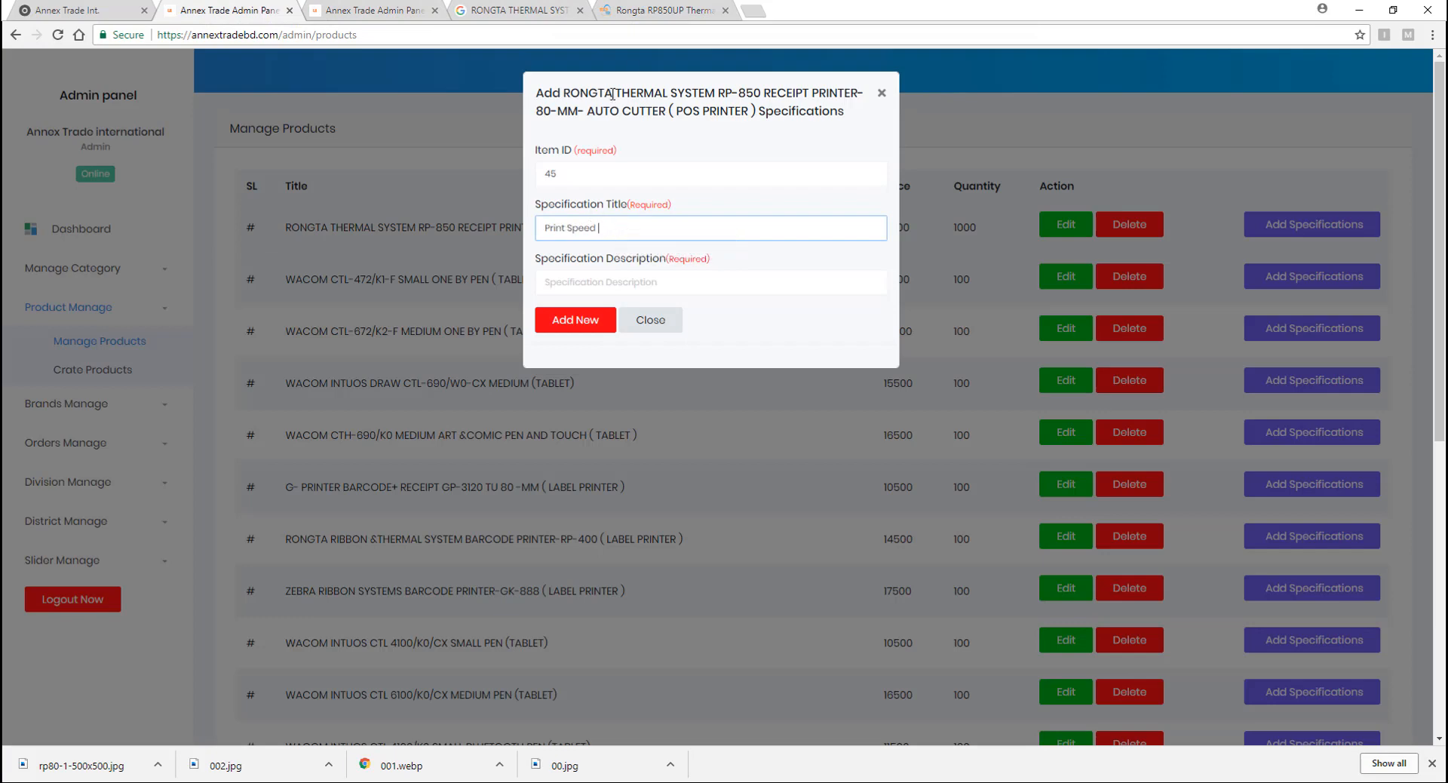
- Copy the print speed value 300mm/s from Startech into the specification description and add the specification
left_click(646, 14)
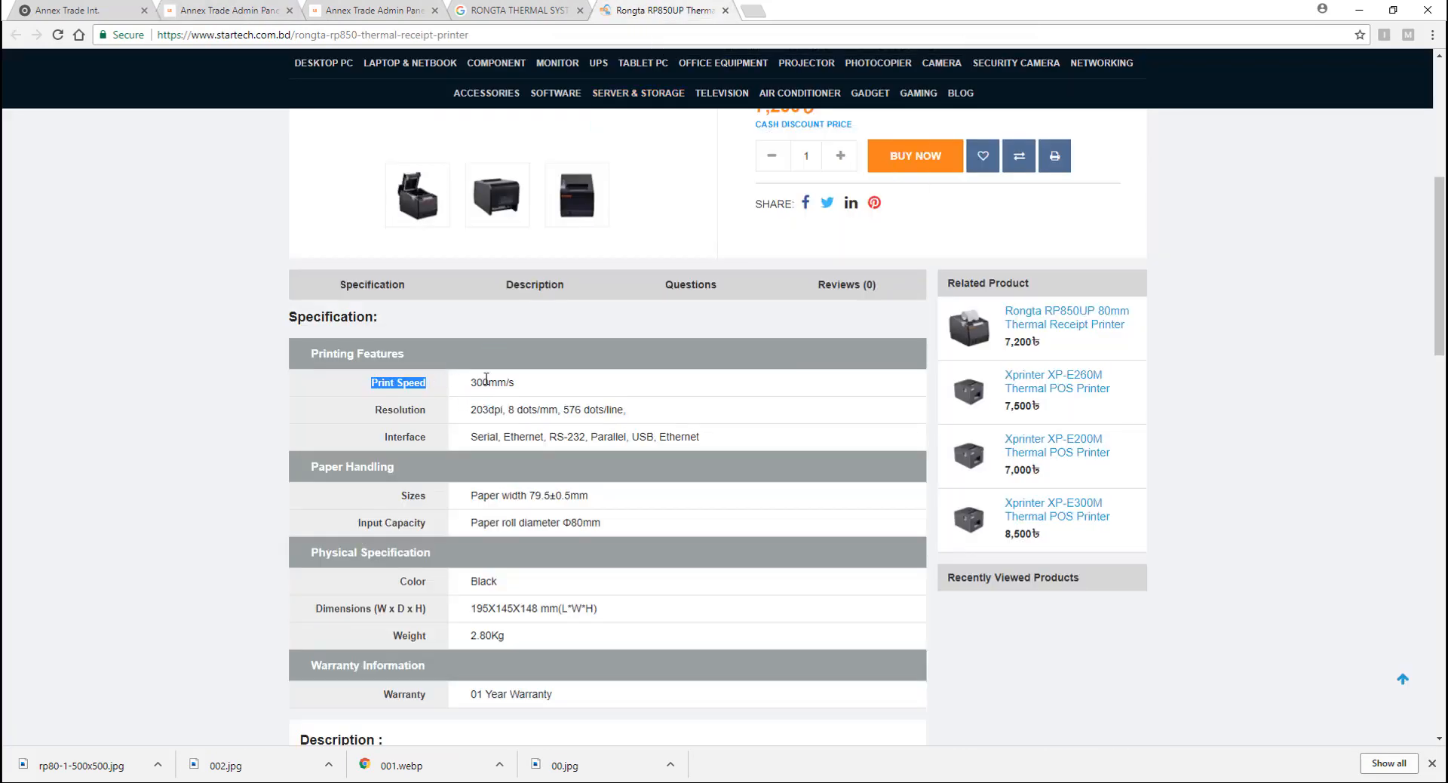
triple_click(485, 381)
key("ctrl+c")
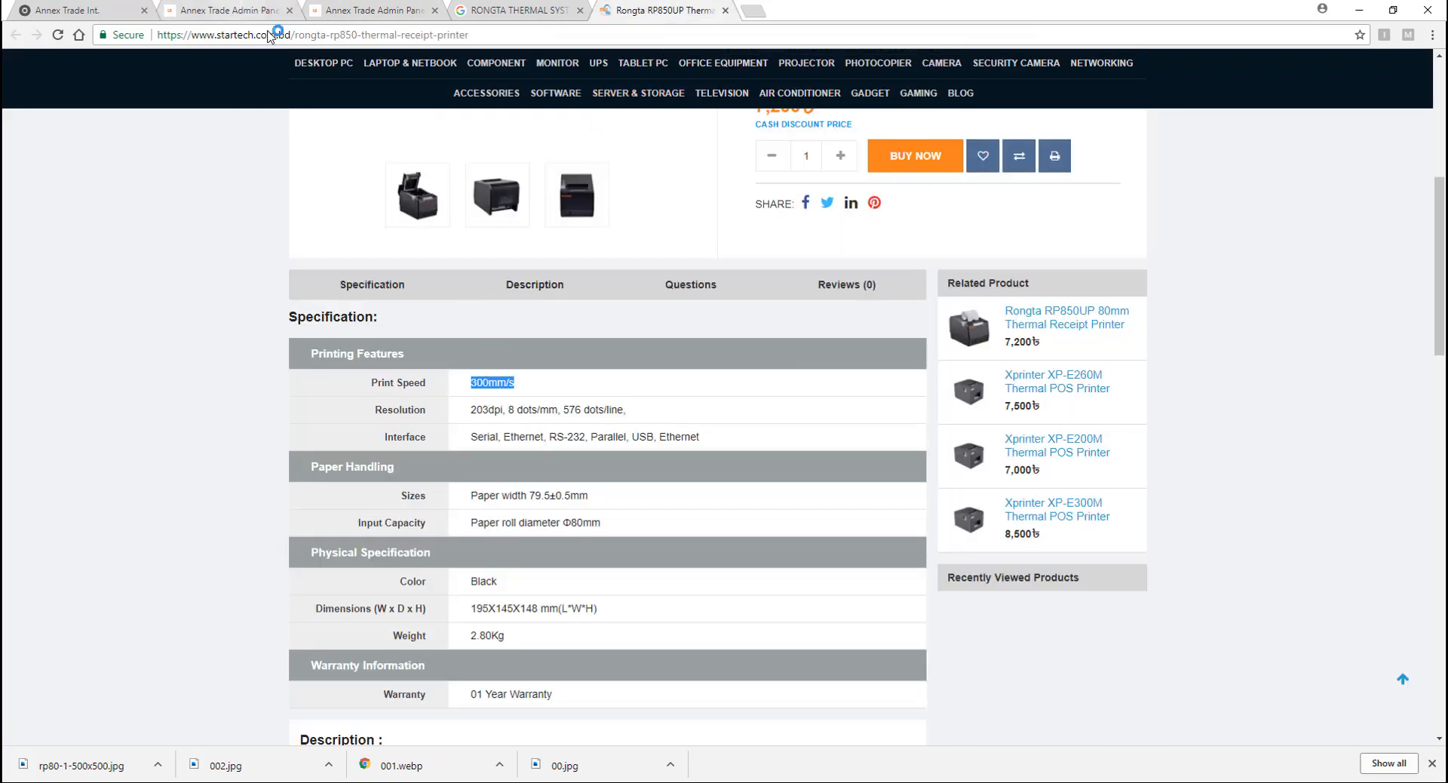
left_click(227, 11)
left_click(617, 282)
key("ctrl+v")
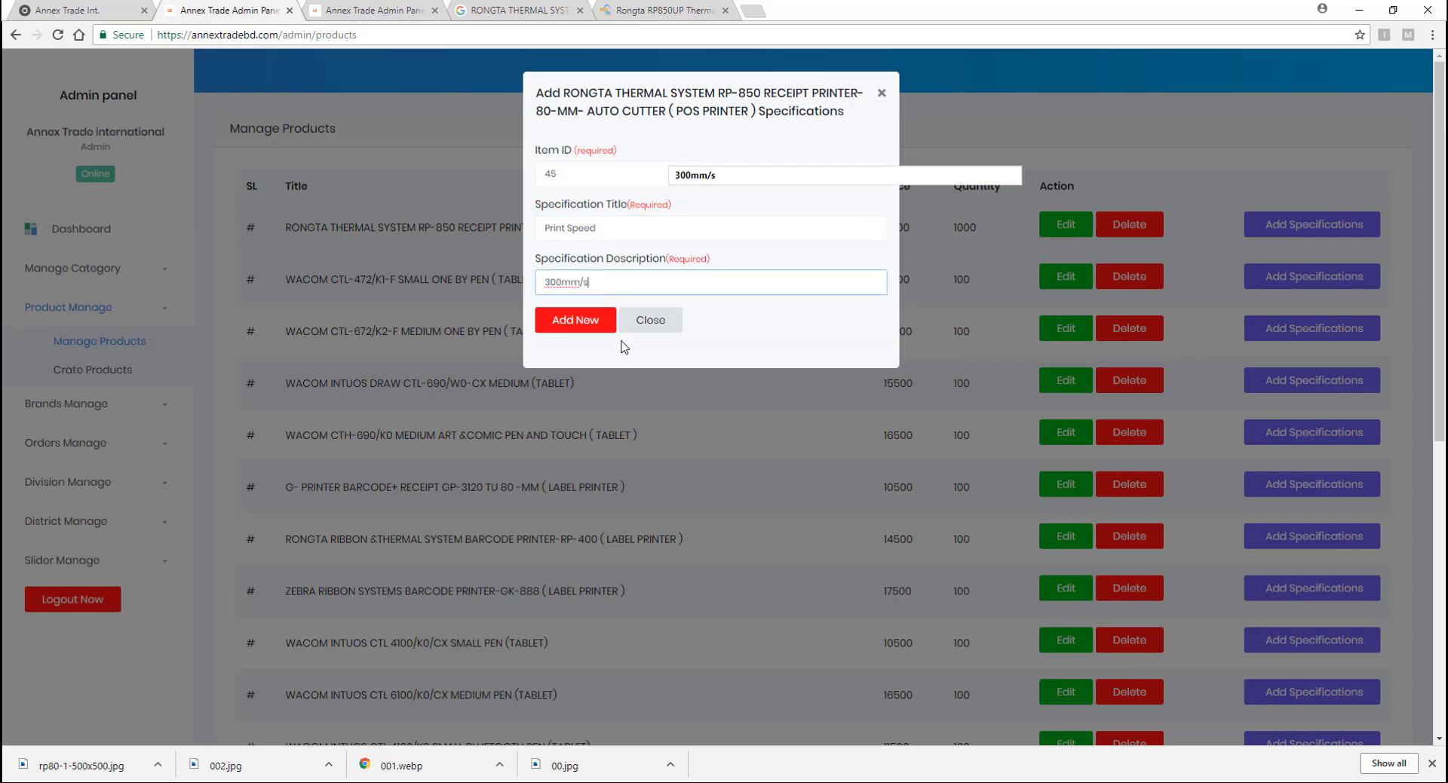
left_click(589, 323)
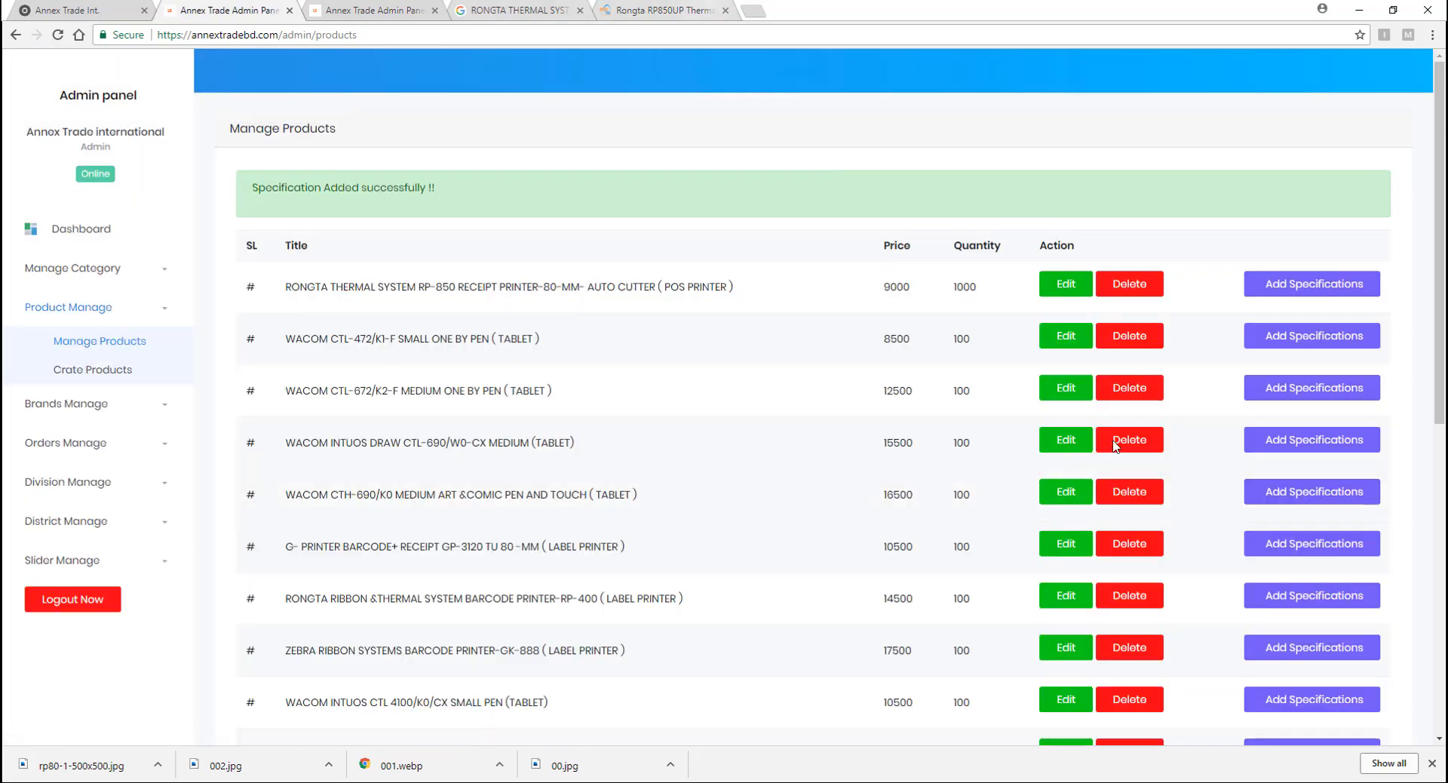
- Copy the Resolution label from Startech and enter it as the title of a new specification for the Rongta RP-850
left_click(629, 13)
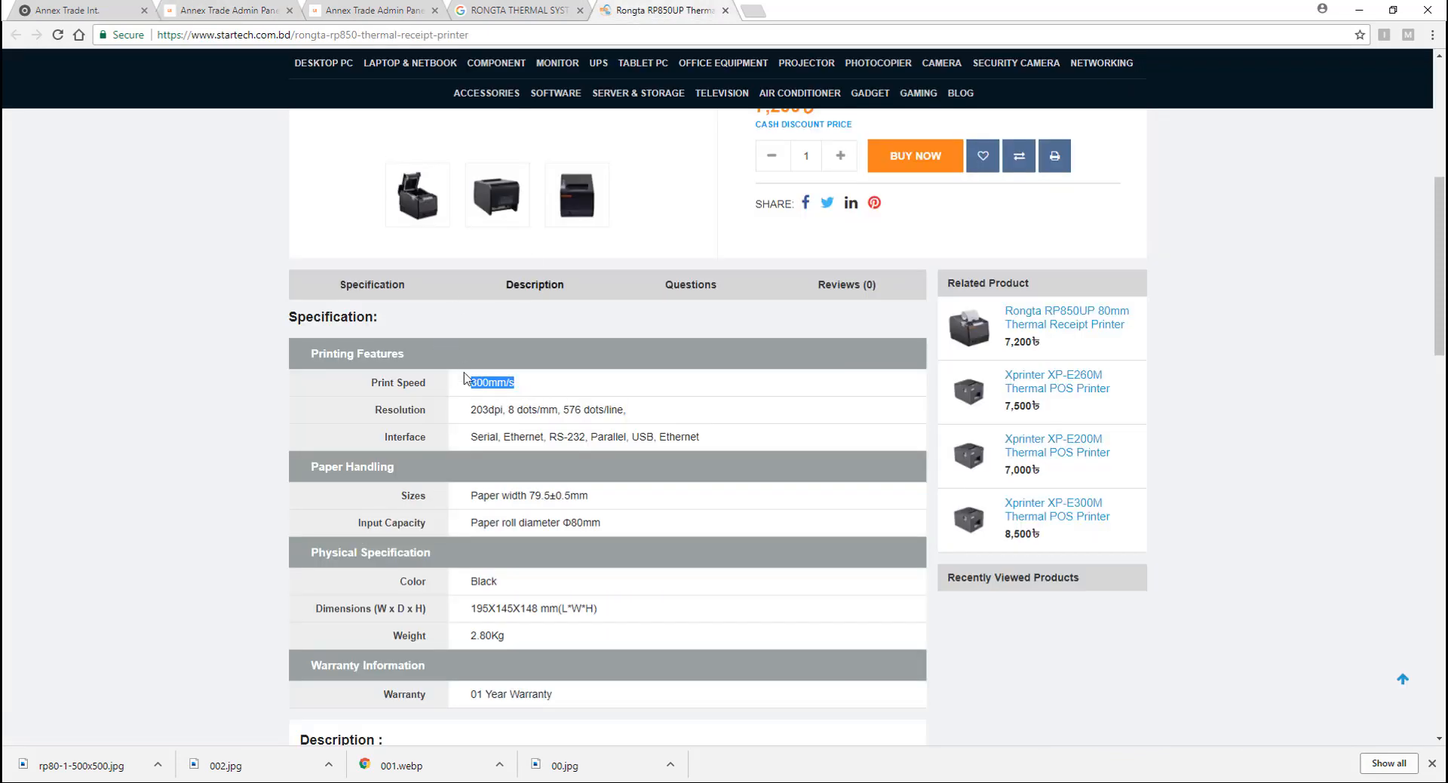
double_click(415, 410)
key("ctrl+c")
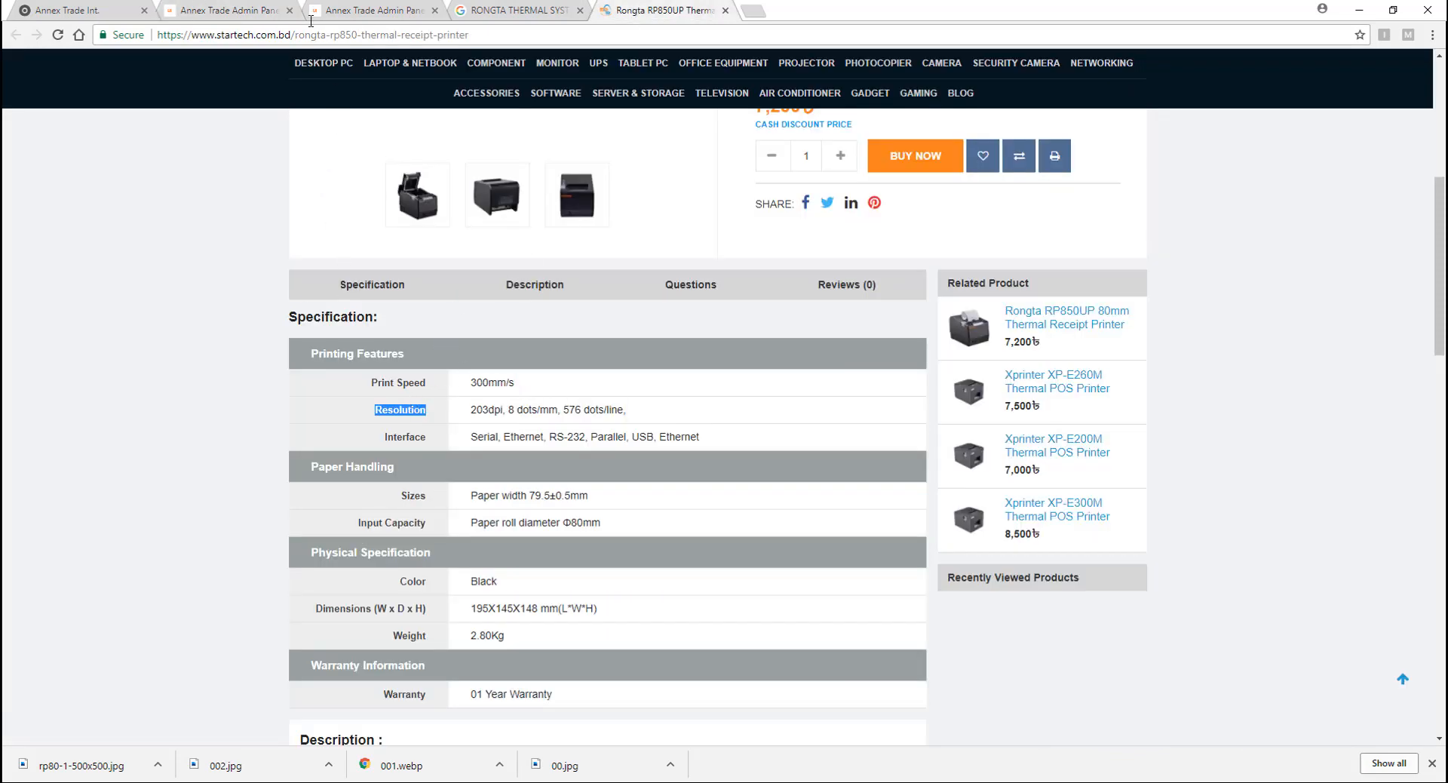
left_click(273, 10)
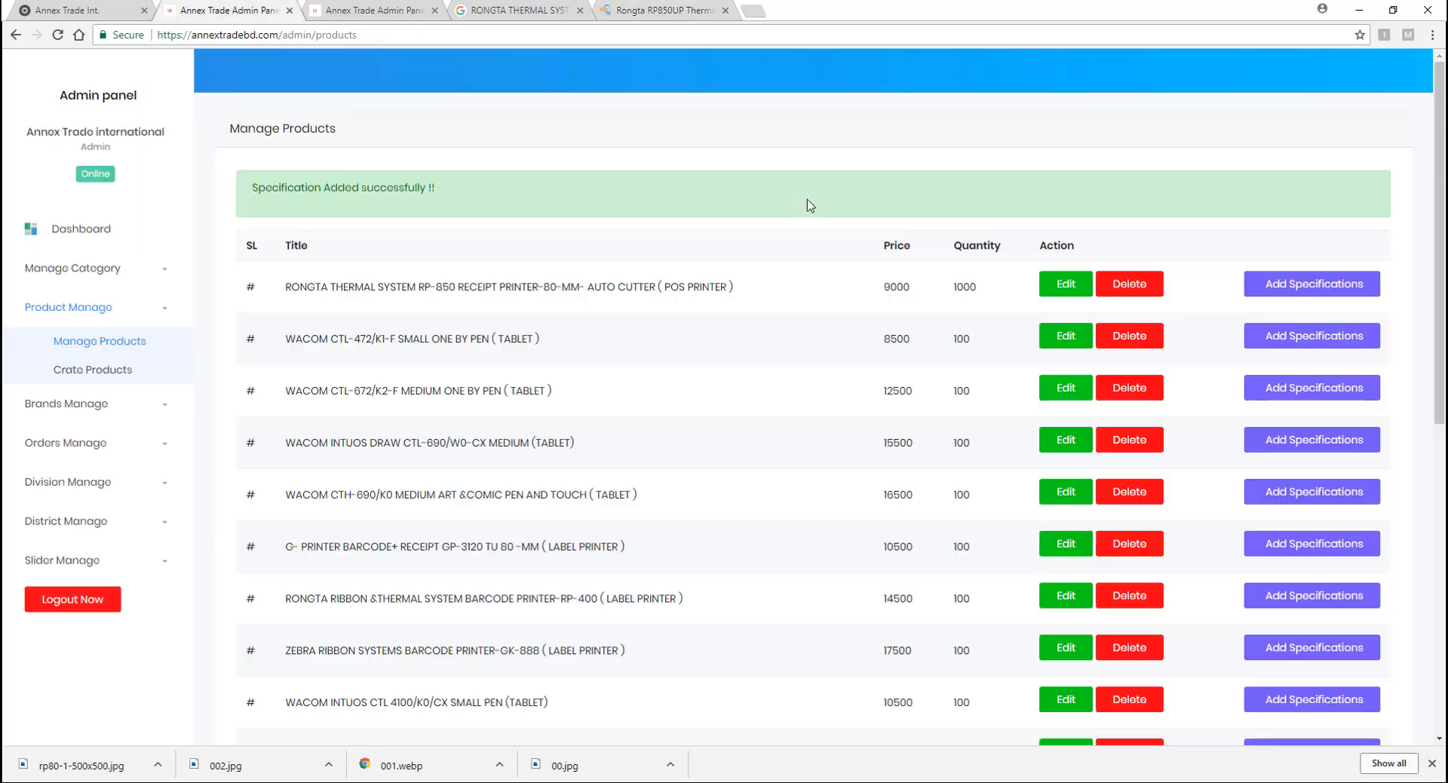
left_click(1279, 288)
left_click(713, 230)
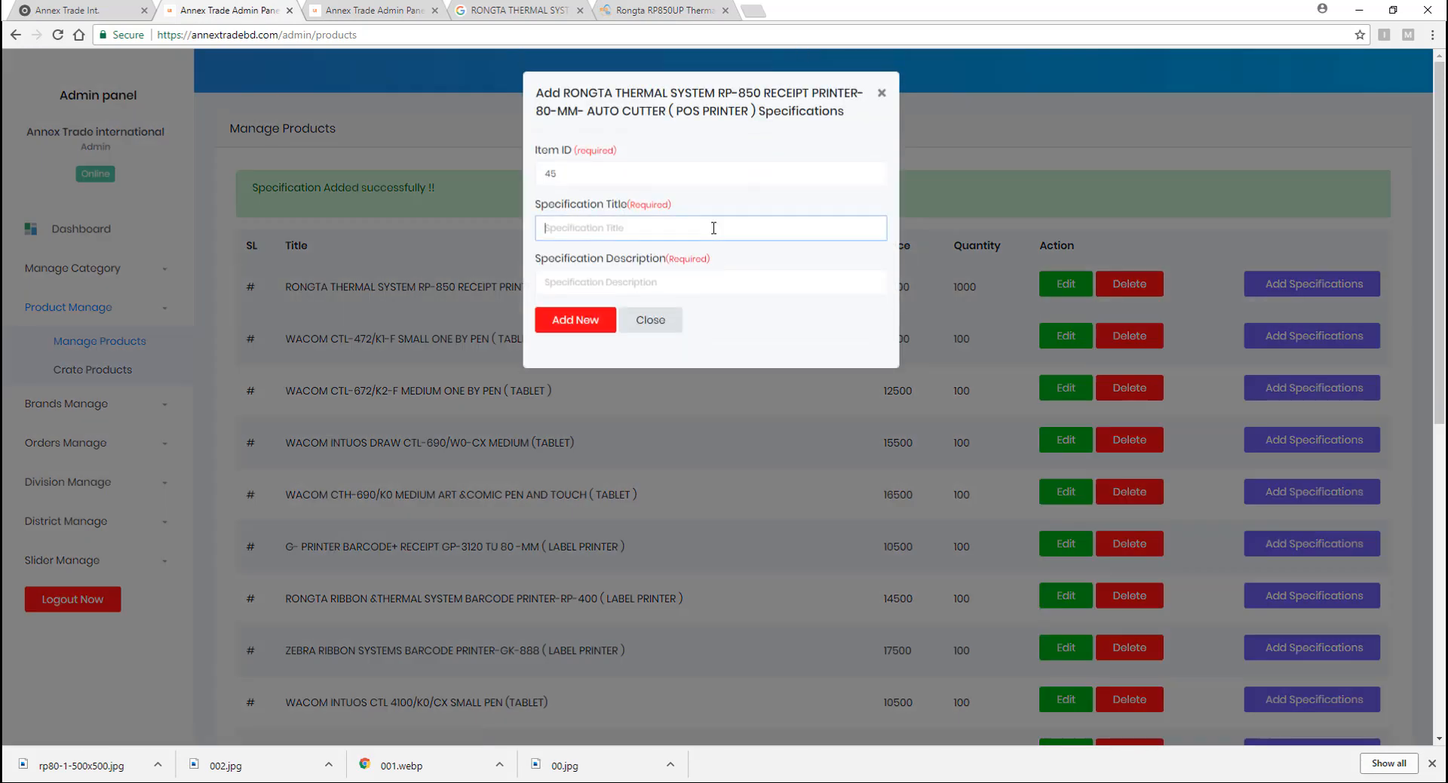
key("ctrl+v")
- Copy "203dpi, 8 dots/mm, 576 dots/line," from Startech into the Resolution specification's description and add the specification
left_click(645, 9)
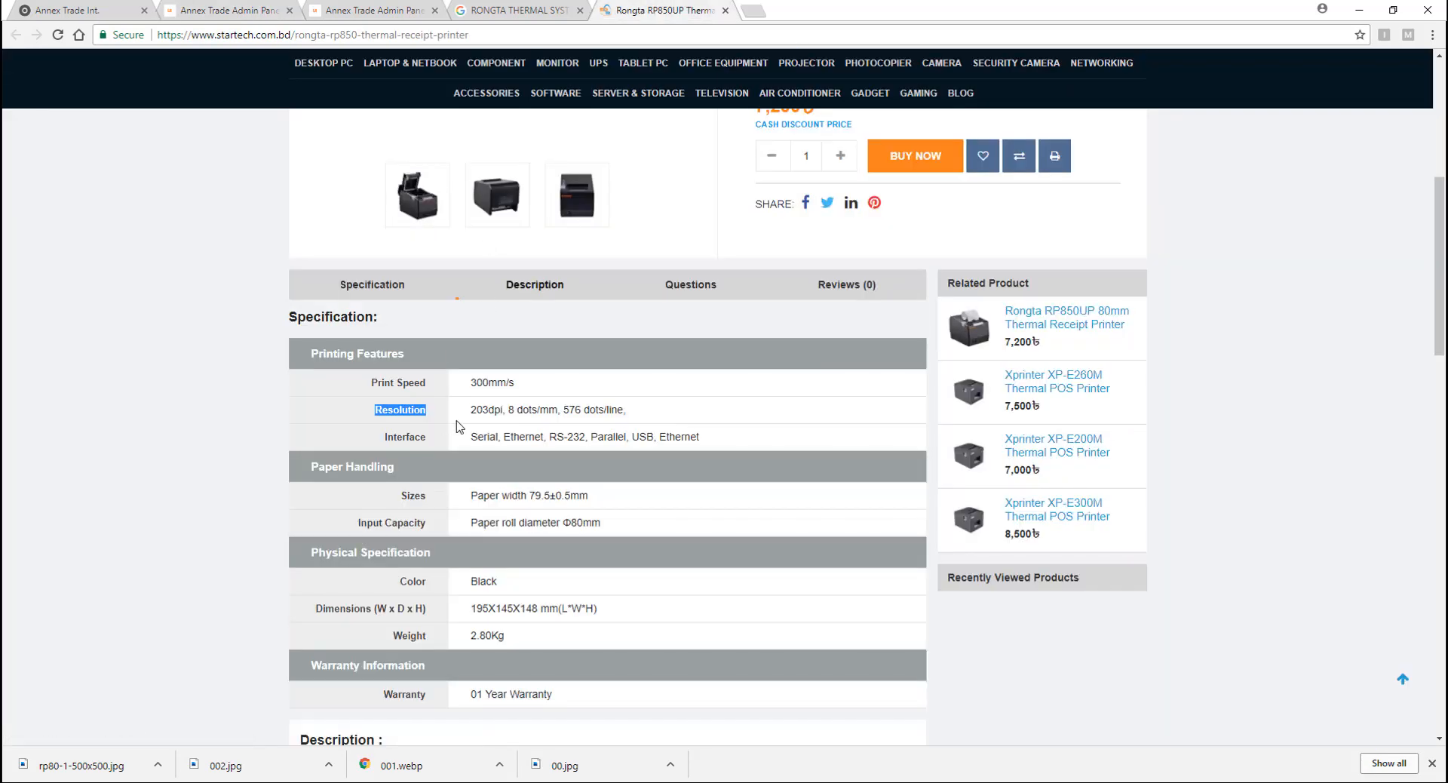
triple_click(493, 412)
key("ctrl+c")
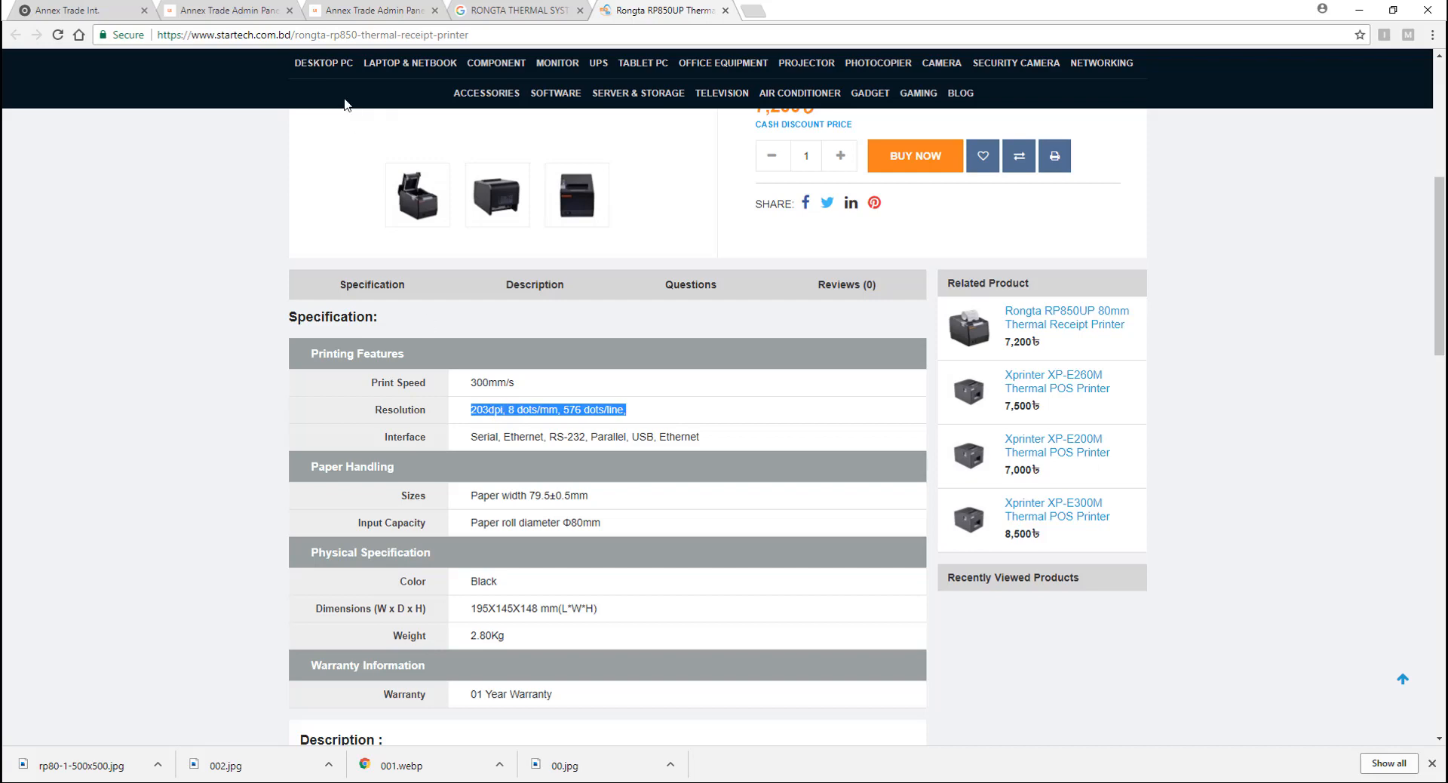
left_click(226, 10)
left_click(606, 283)
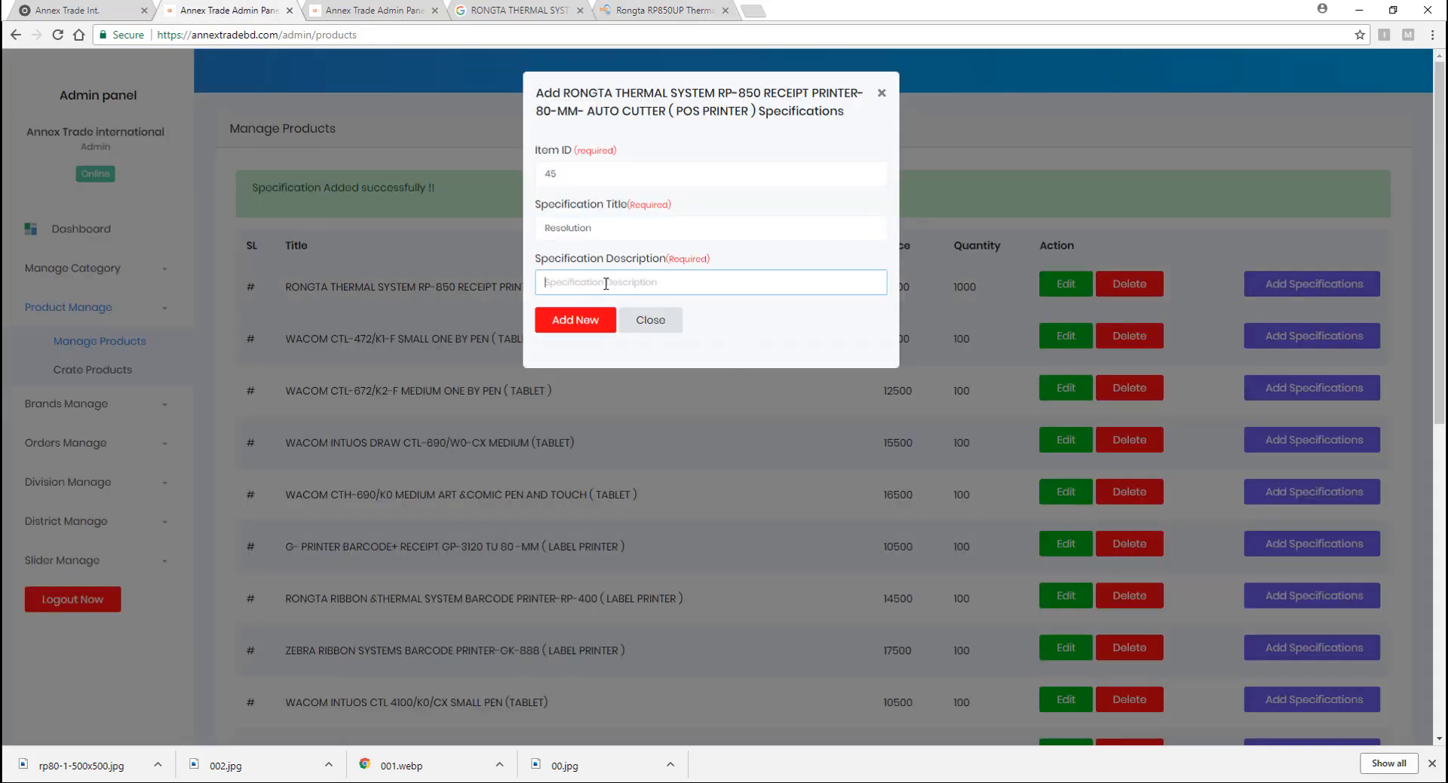
key("ctrl+v")
left_click(591, 323)
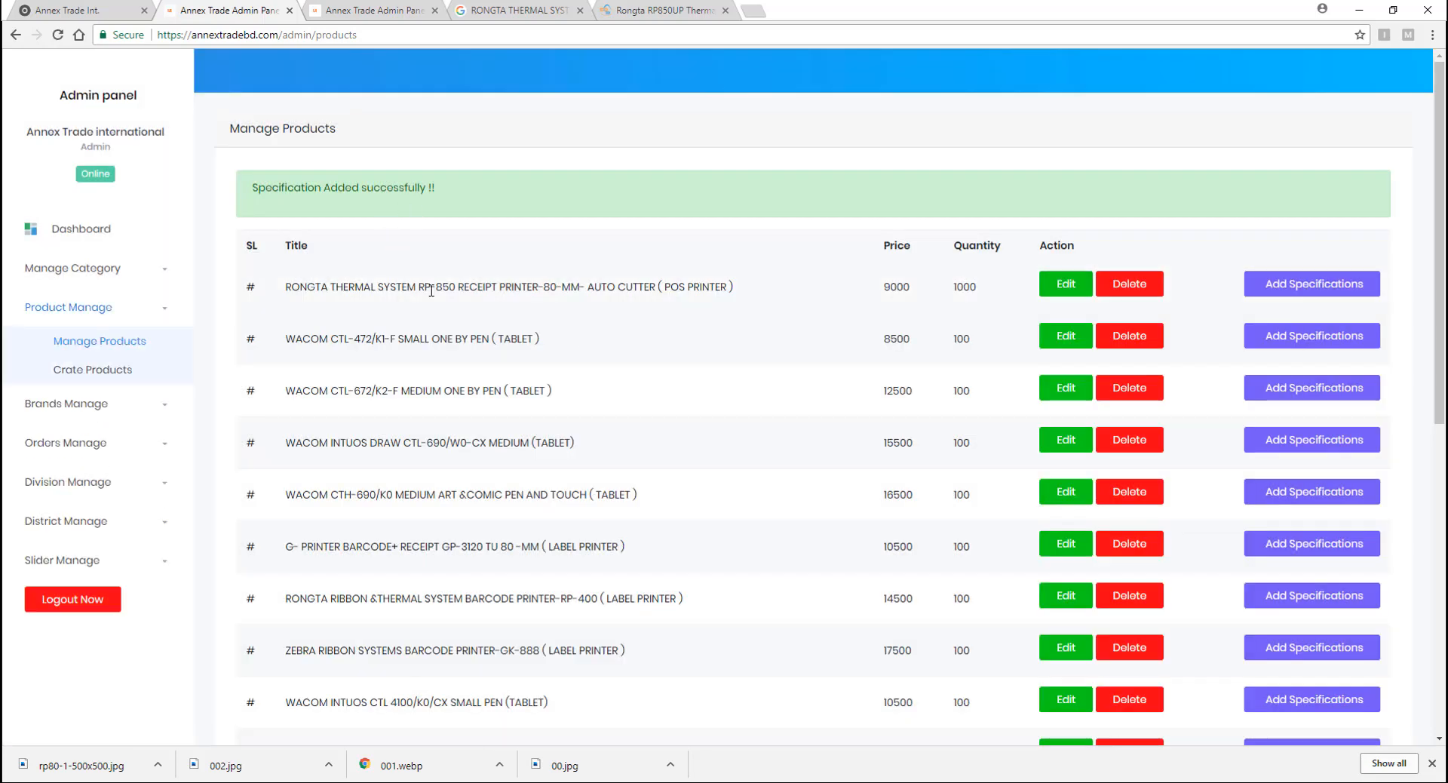
- Reload the Rongta RP-850 storefront product page and check its specifications table for the added entries
left_click(46, 9)
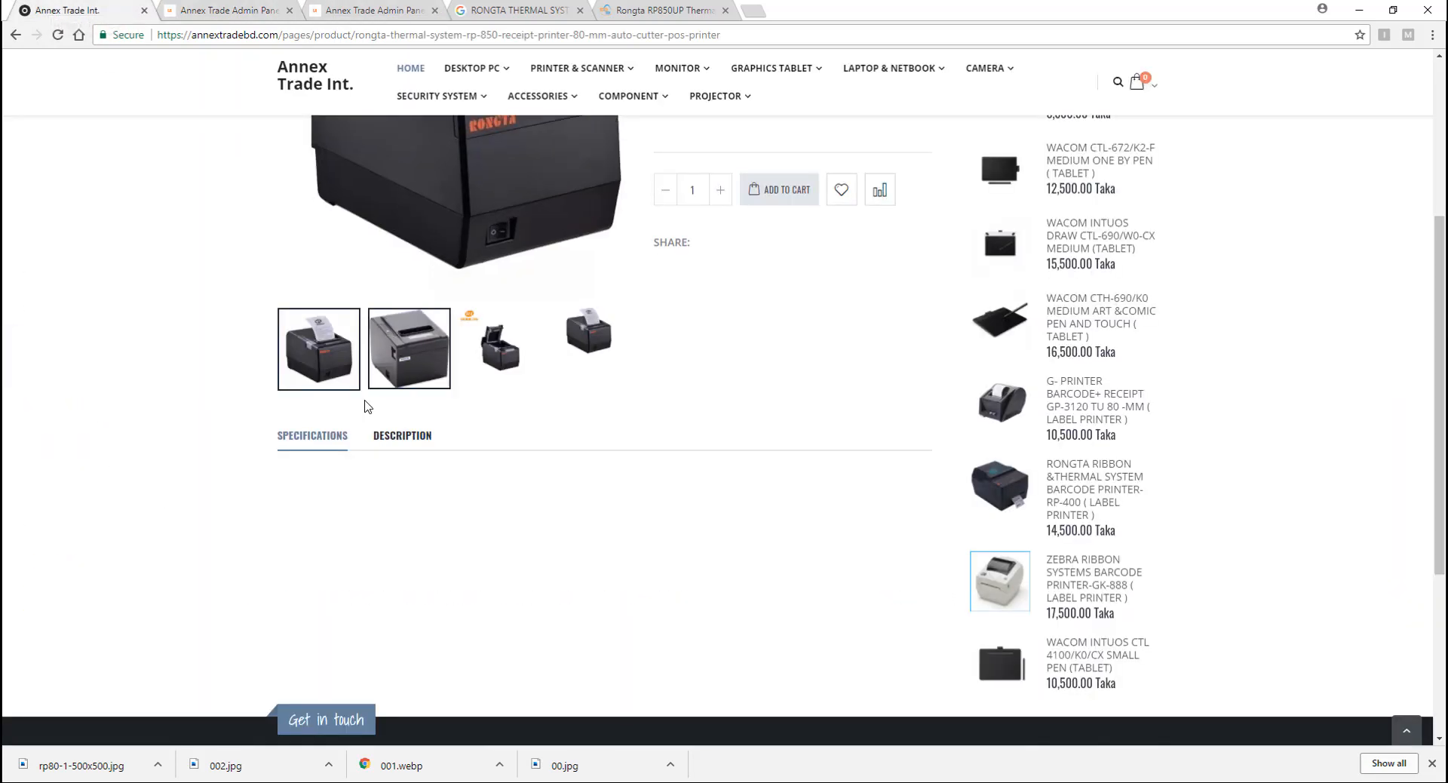
left_click(59, 35)
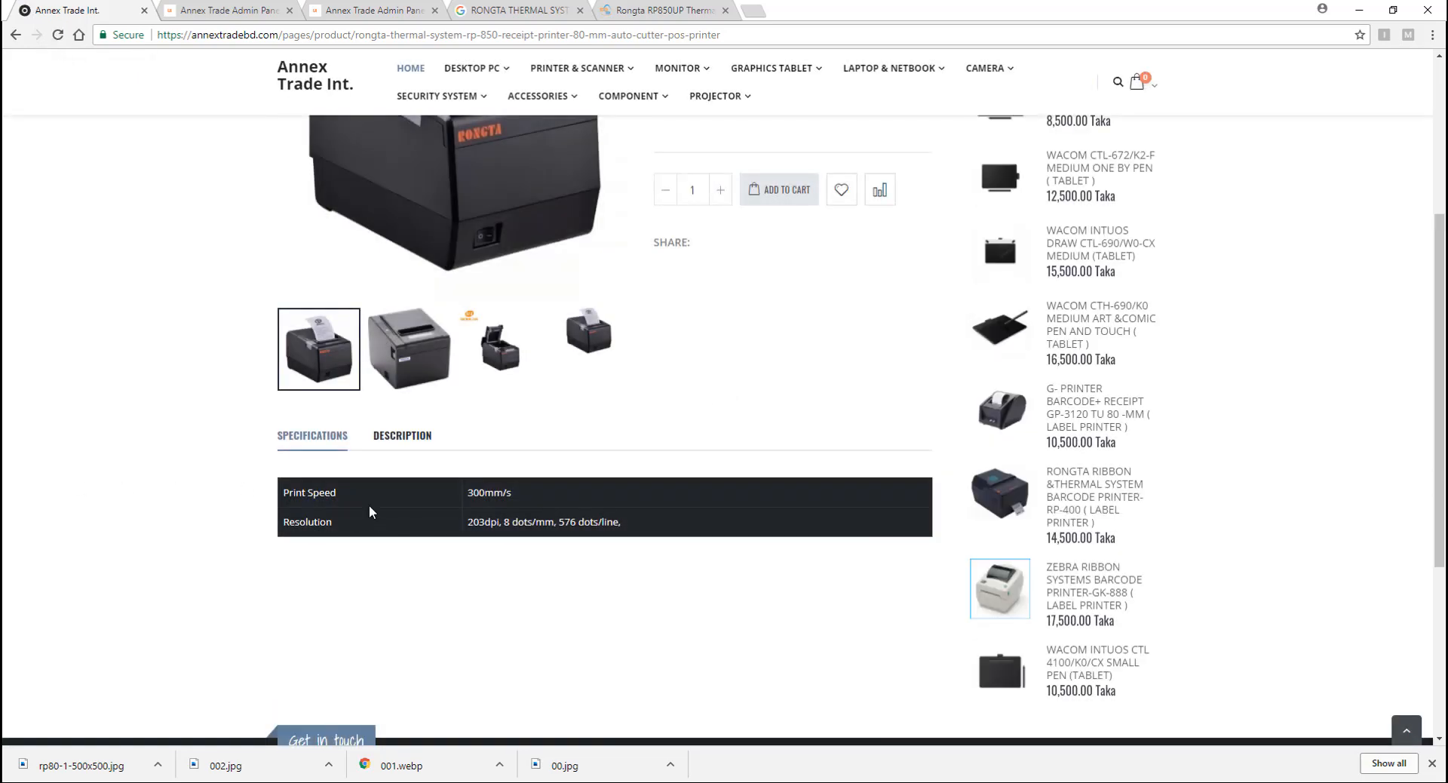
scroll(337, 512, "down", 1)
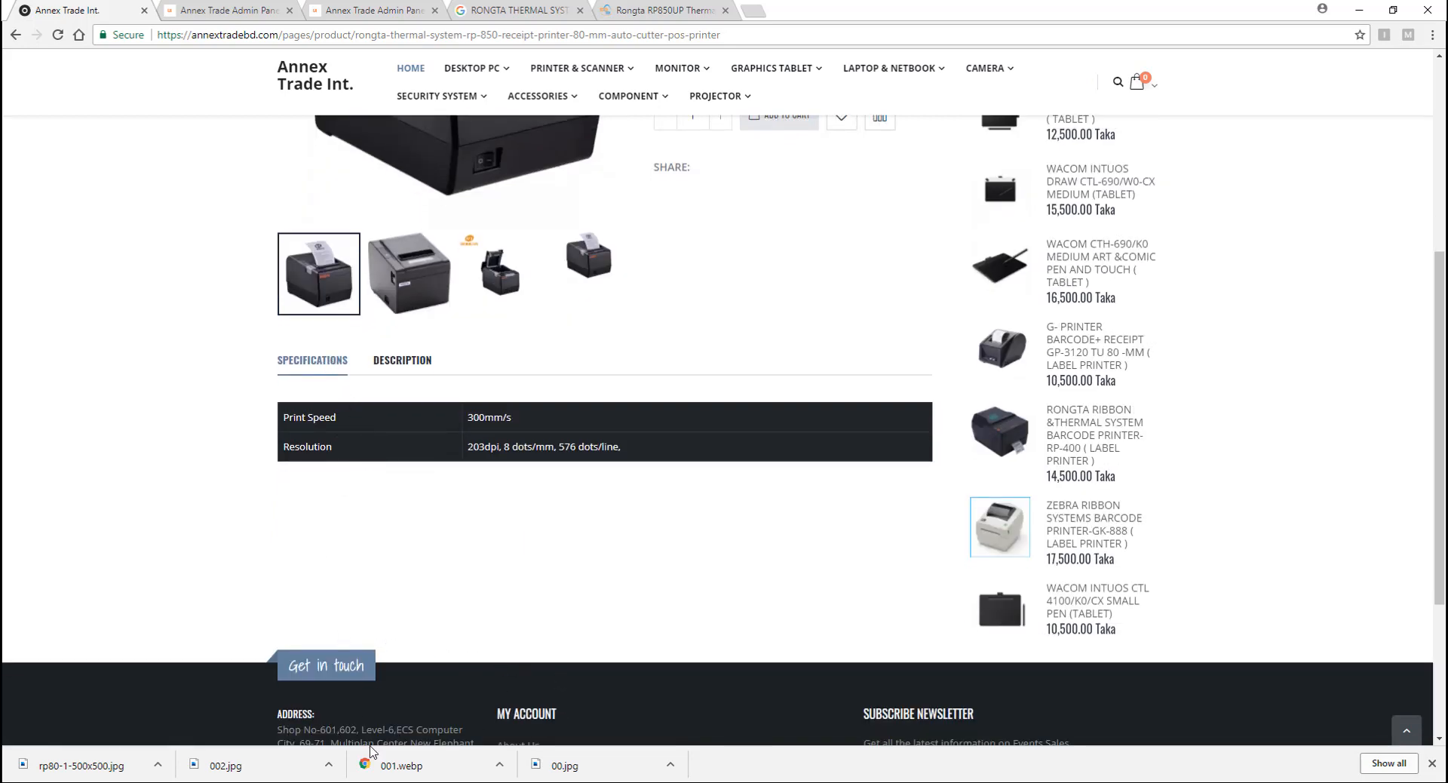
scroll(549, 597, "up", 5)
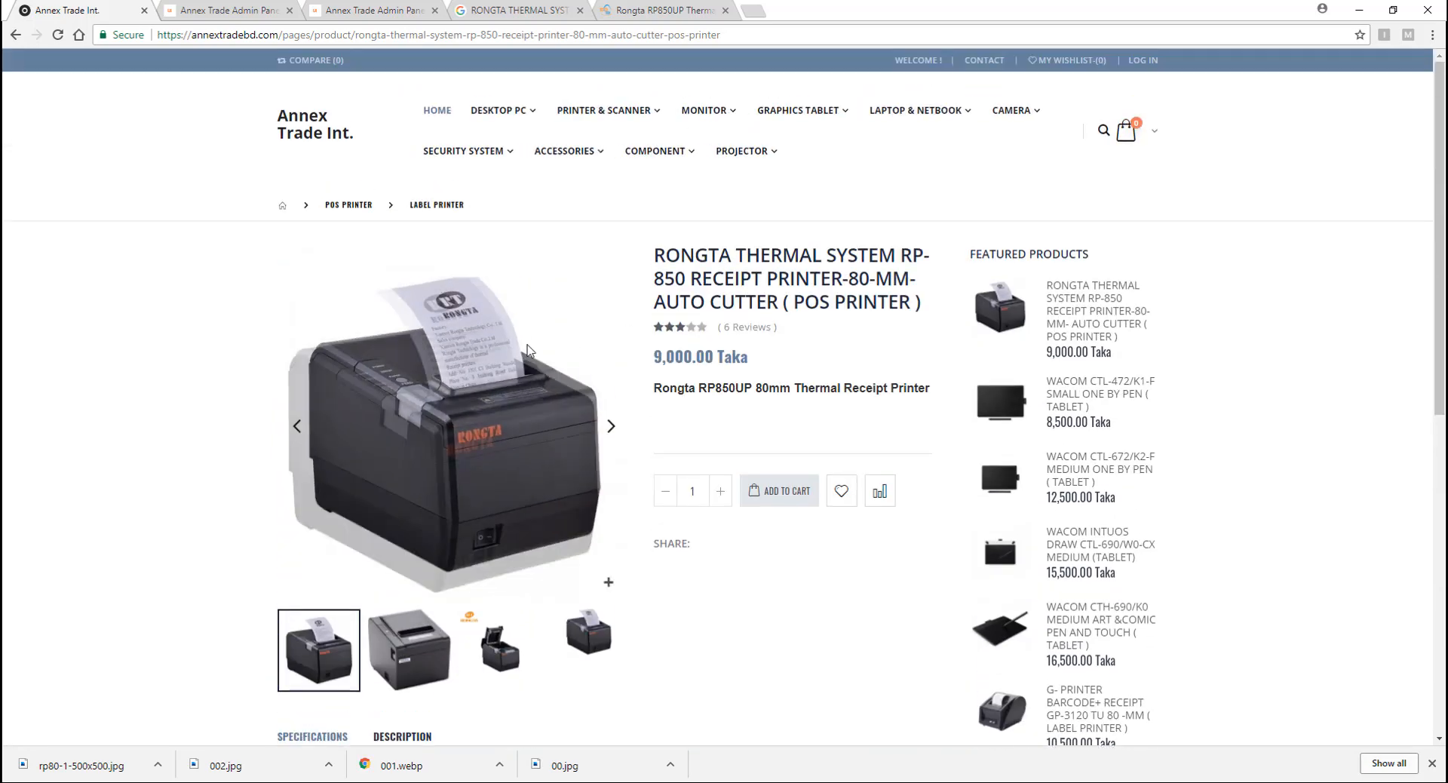